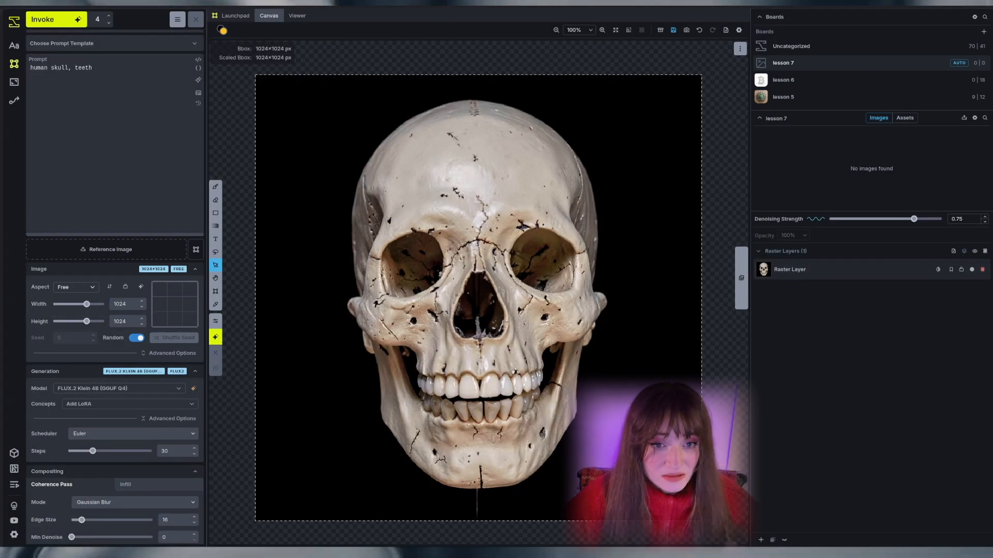
Start Select Object on the skull raster layer and place include points around the skull's outline.
right_click(417, 262)
click(458, 344)
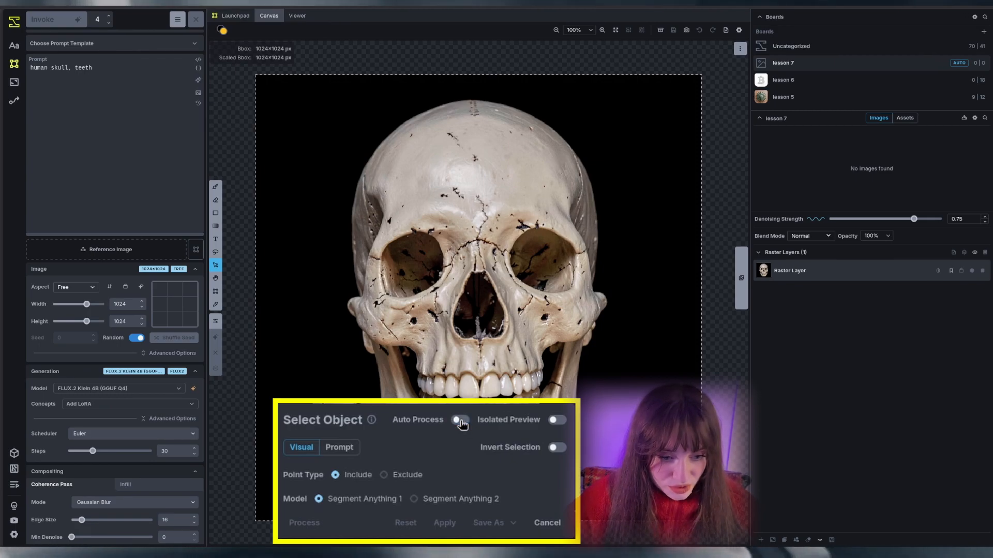
click(464, 102)
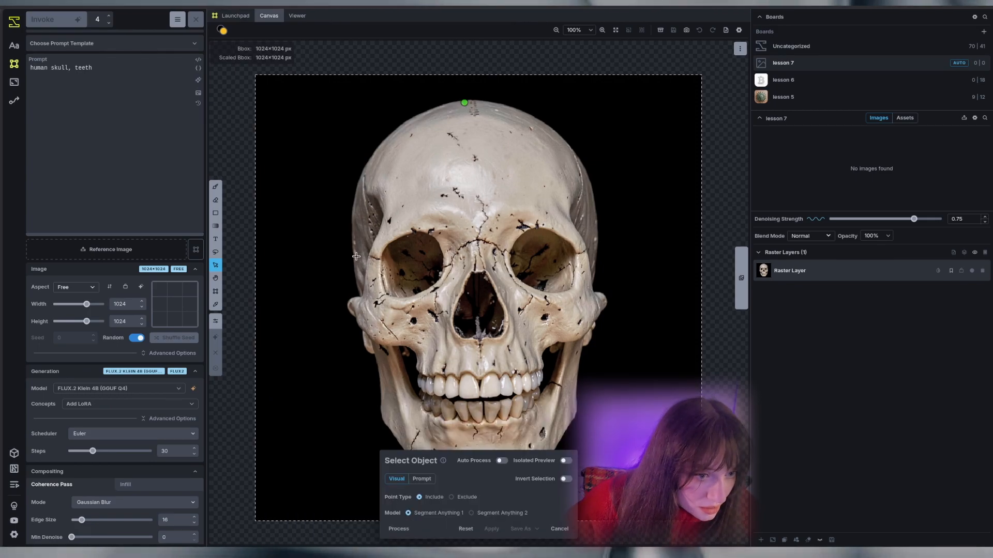
click(603, 301)
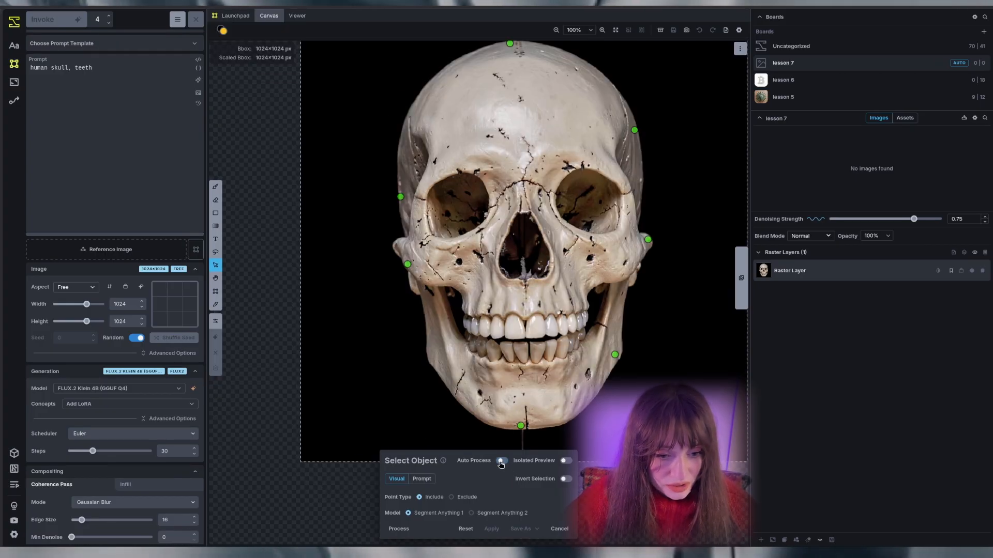
Process the skull selection, add include points in both jaw gaps and beside the teeth, and enable Auto Process.
click(502, 461)
click(458, 314)
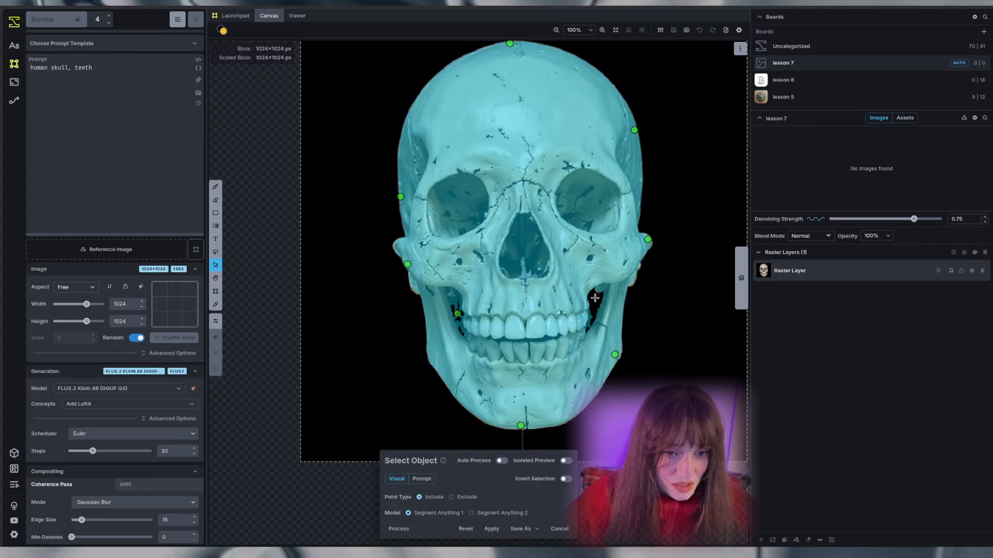
click(595, 314)
click(502, 461)
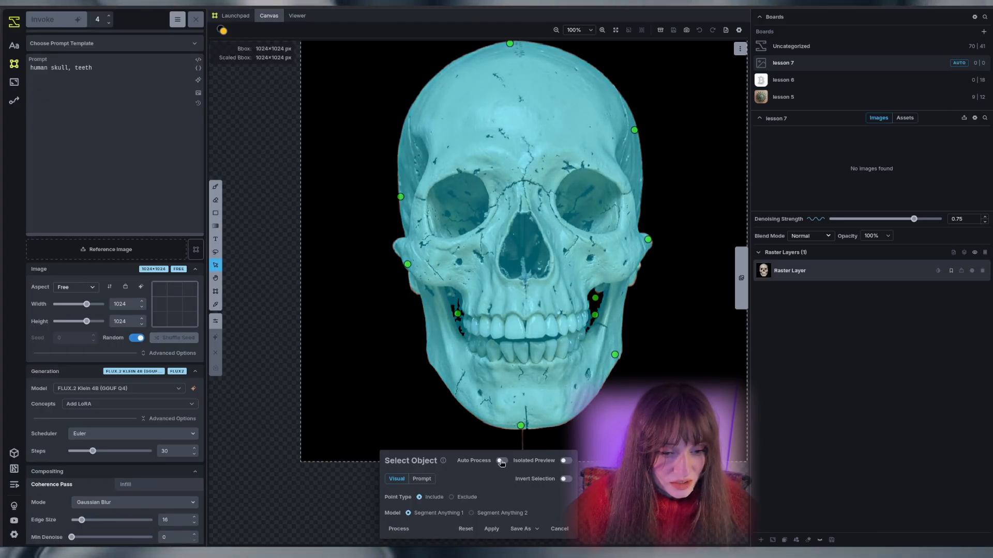
scroll(552, 308, up, 5)
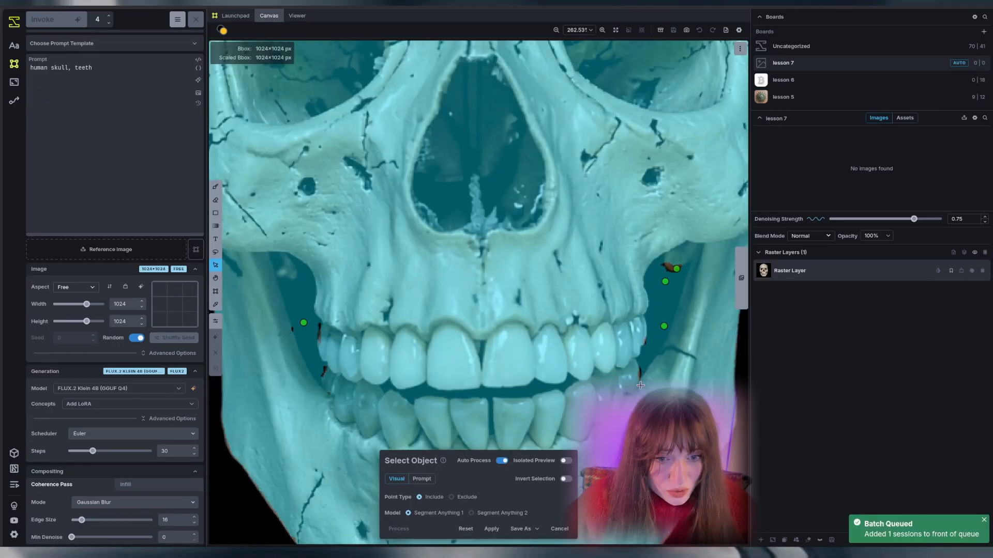
scroll(427, 333, down, 2)
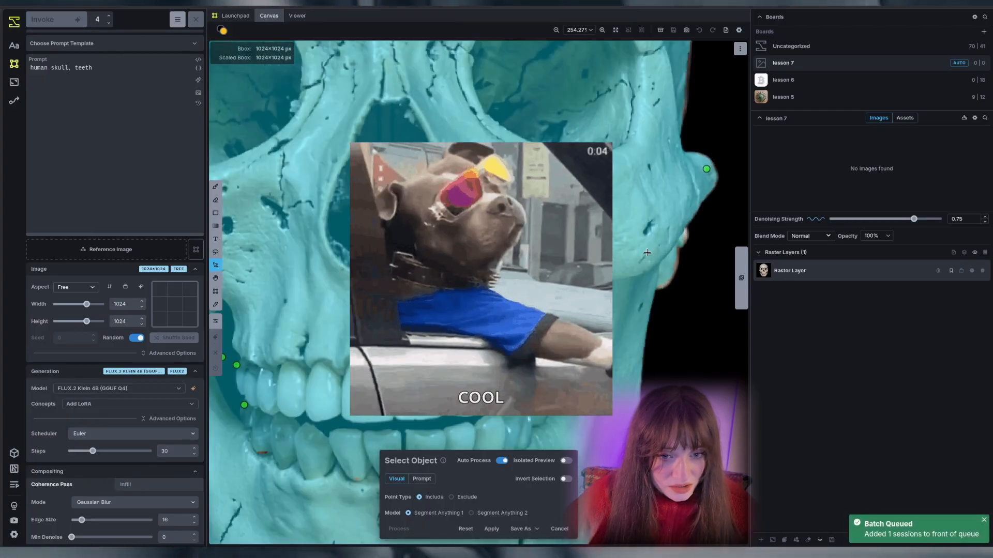
scroll(550, 284, down, 2)
Save the skull selection as a new inpaint mask, a new regional guidance layer and a new control layer.
click(521, 529)
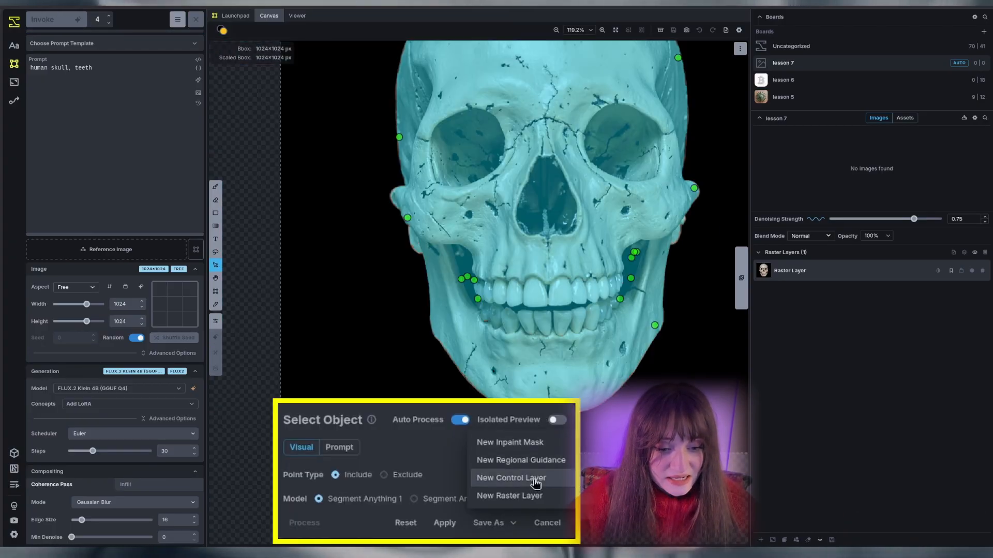
click(509, 442)
click(500, 525)
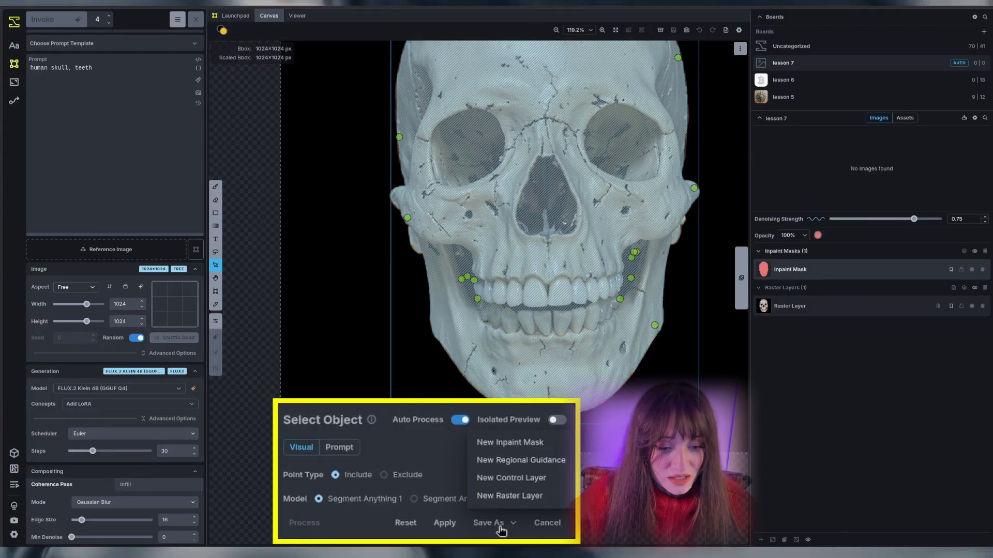
click(510, 459)
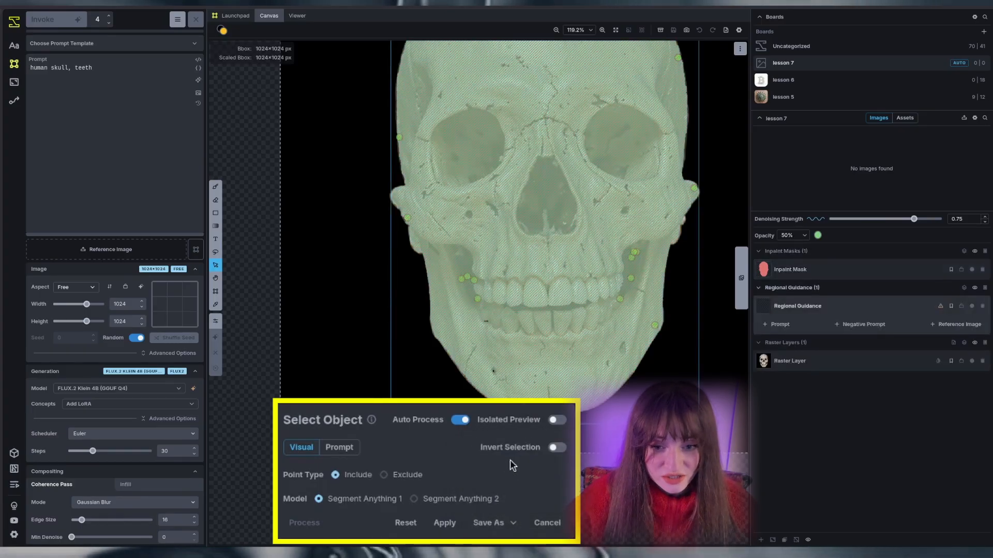
click(513, 523)
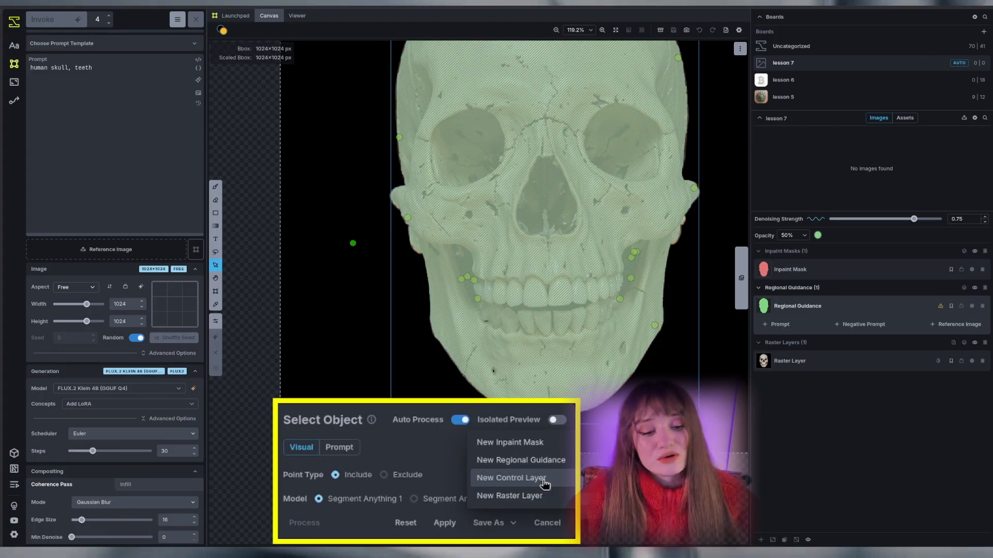
click(544, 483)
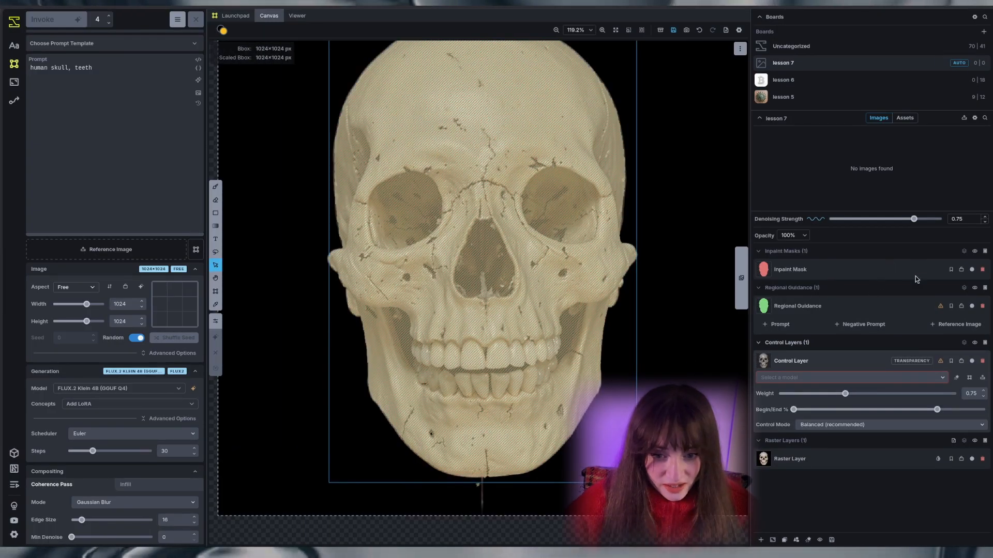
Disable the inpaint mask and the regional guidance layer.
click(973, 270)
click(972, 306)
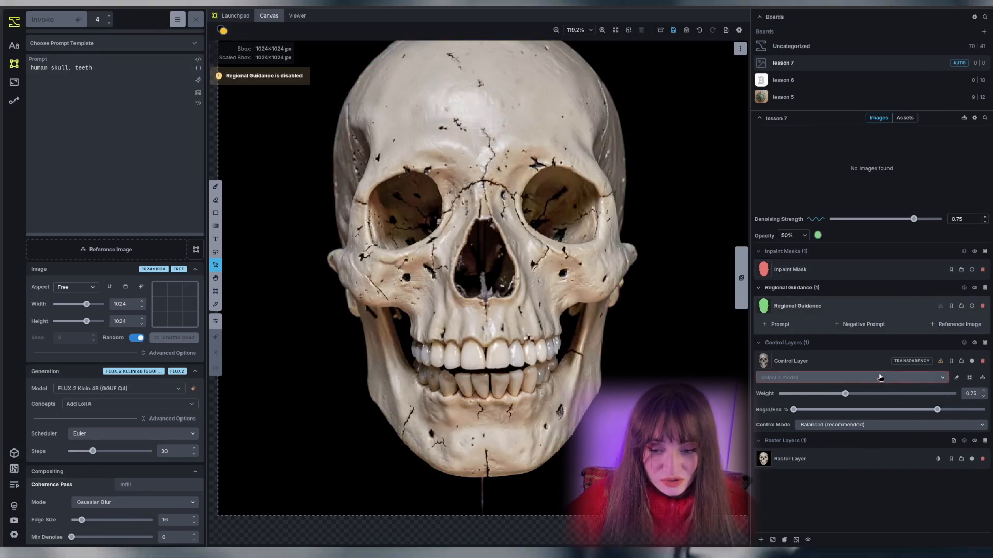
Check the control layer's available models and switch the generation model to Juggernaut XL v9.
click(926, 377)
scroll(844, 427, down, 1)
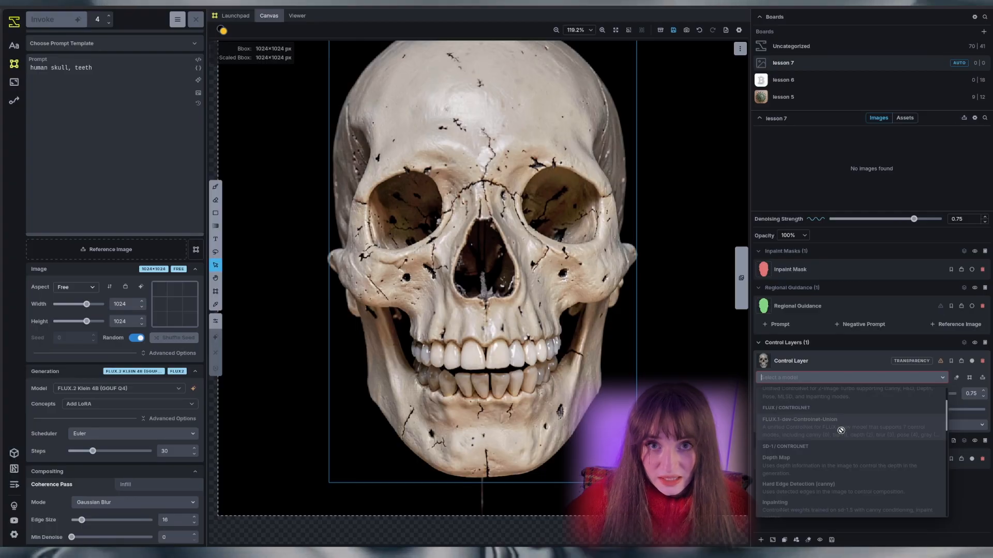
scroll(778, 416, up, 1)
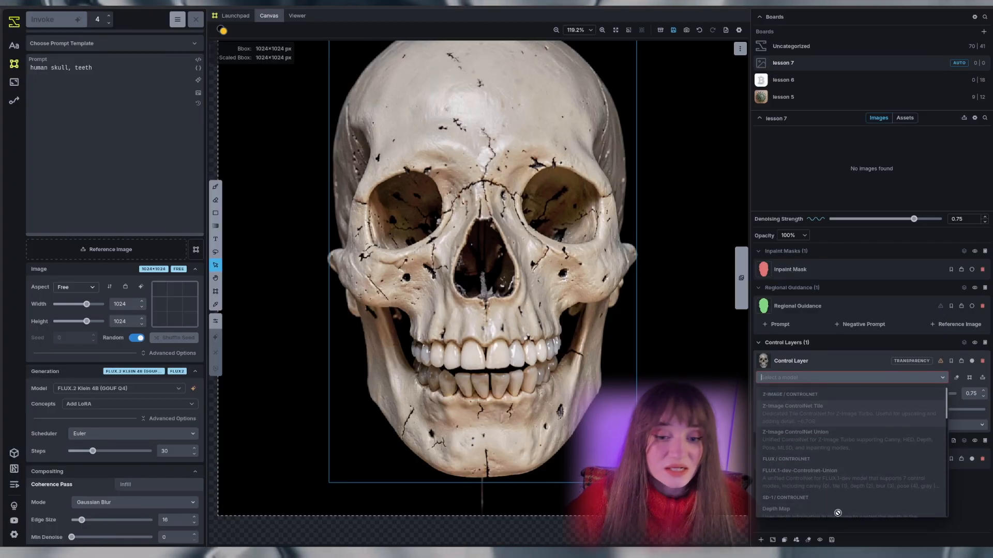
click(976, 502)
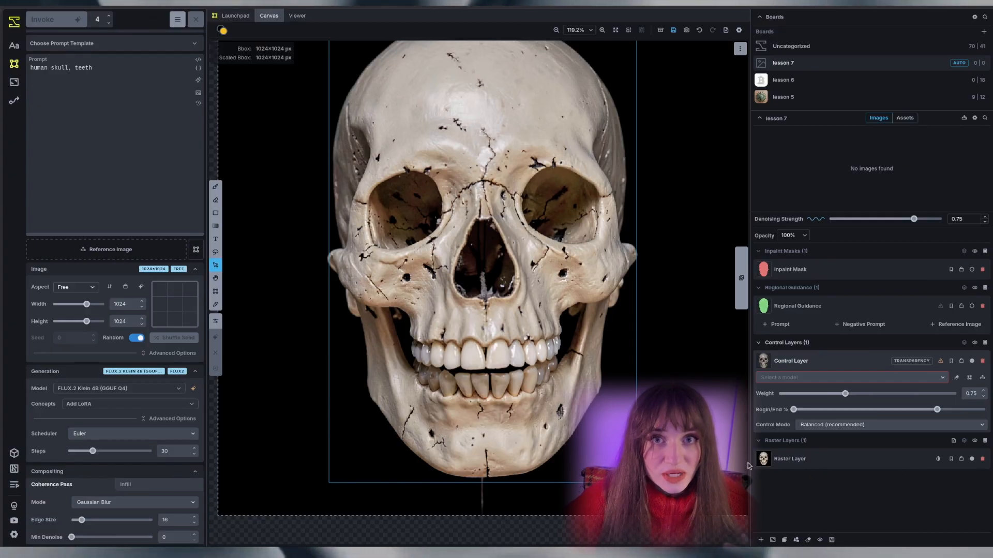
click(77, 388)
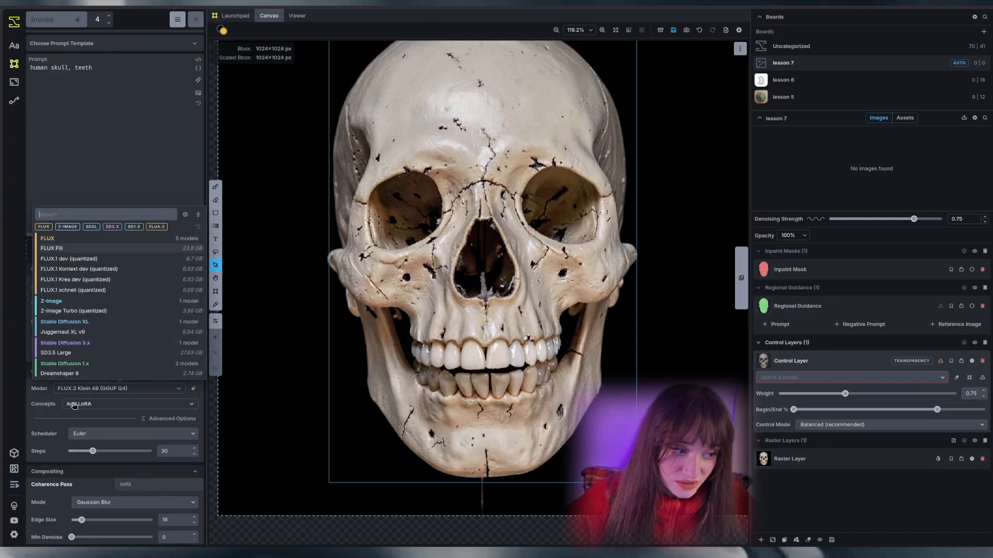
click(77, 329)
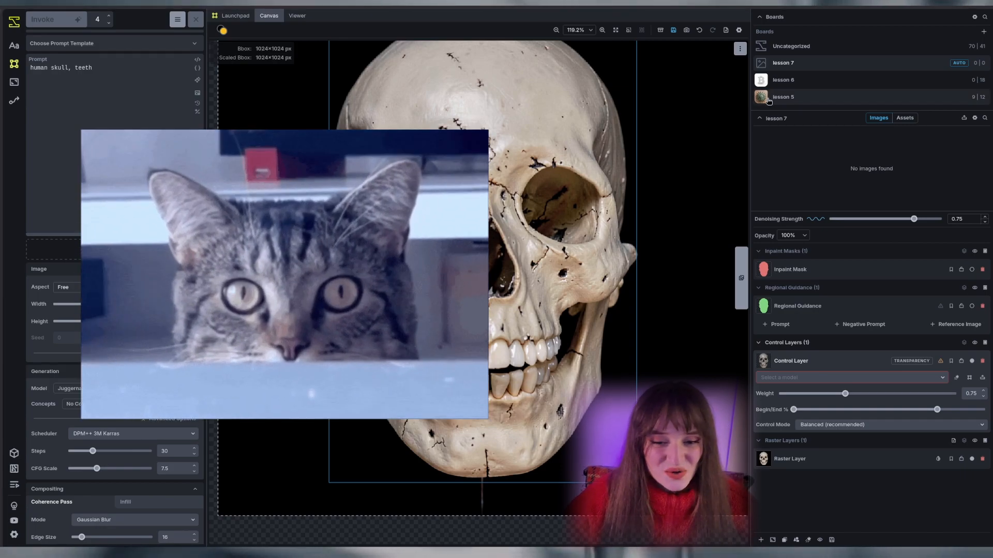
Assign the Hard Edge Detection (canny) model to the control layer and apply its Canny edge filter.
click(900, 379)
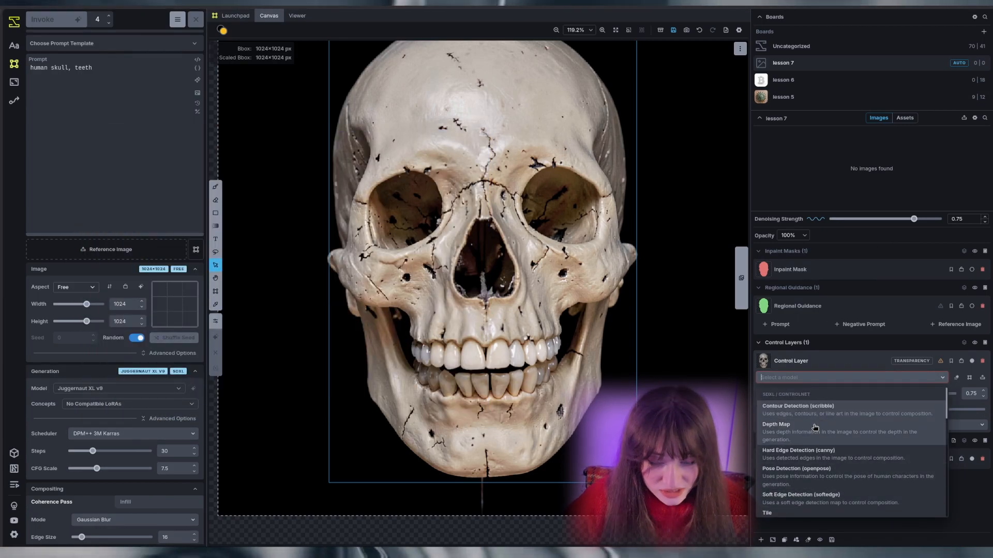
click(820, 455)
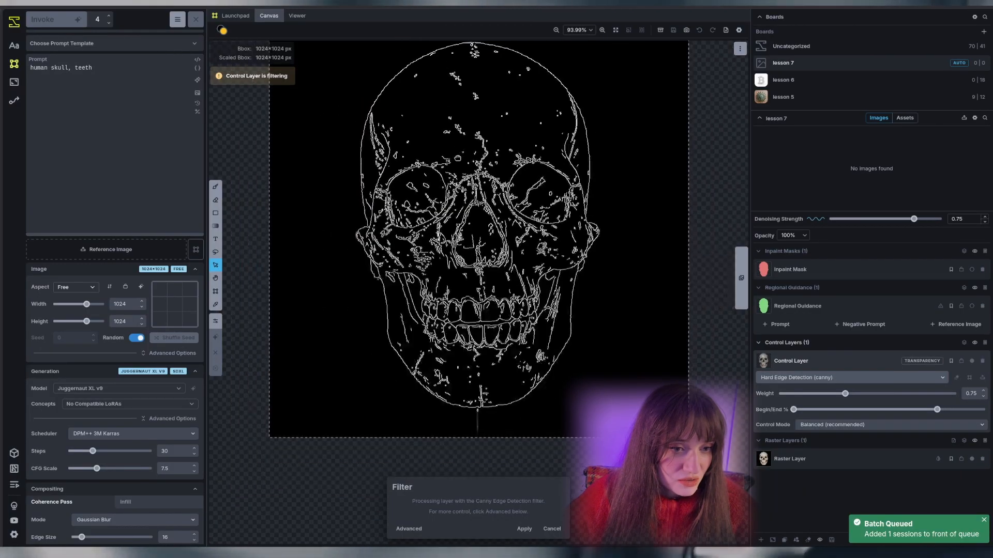
scroll(516, 218, down, 2)
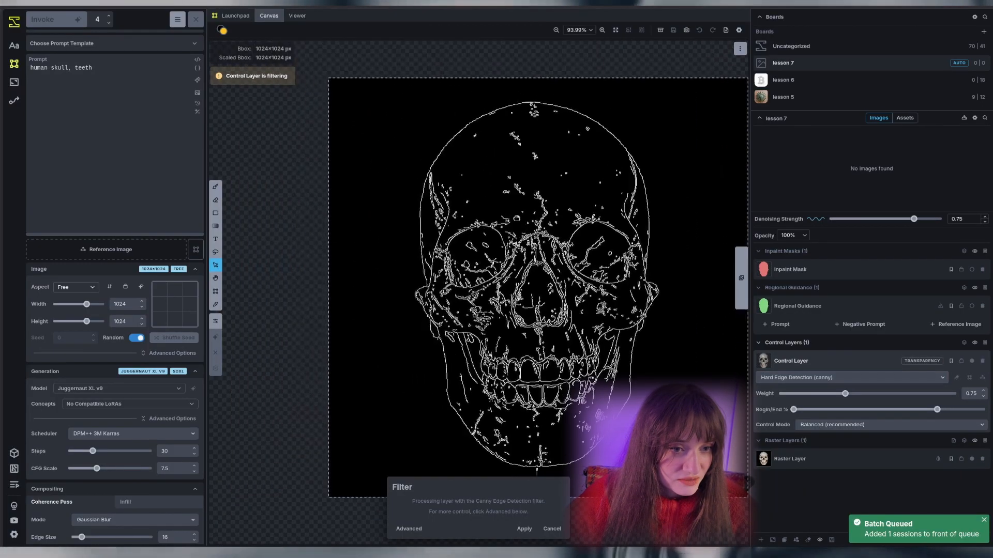
click(524, 530)
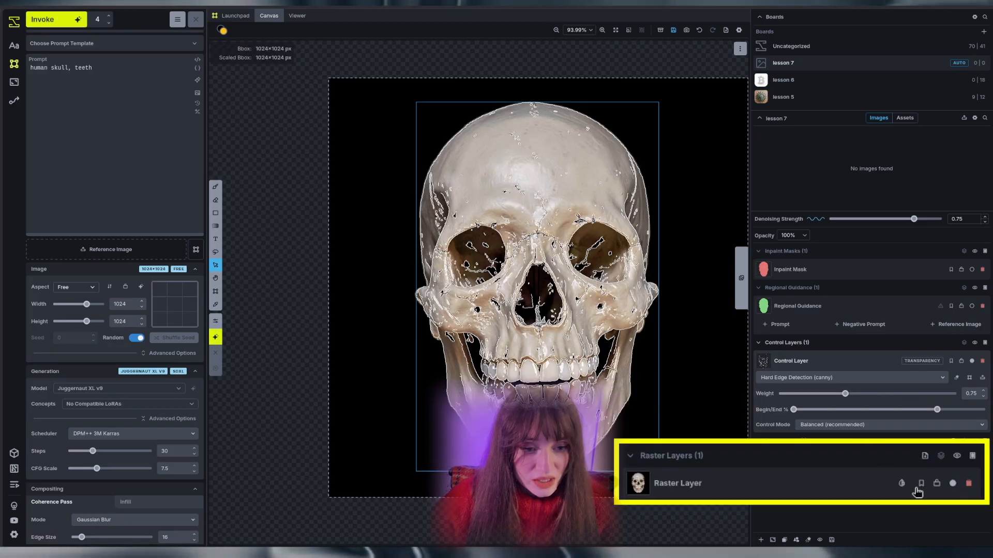
Disable the raster layer and change the main prompt to "human skull, covered by a pattern, teeth".
click(972, 459)
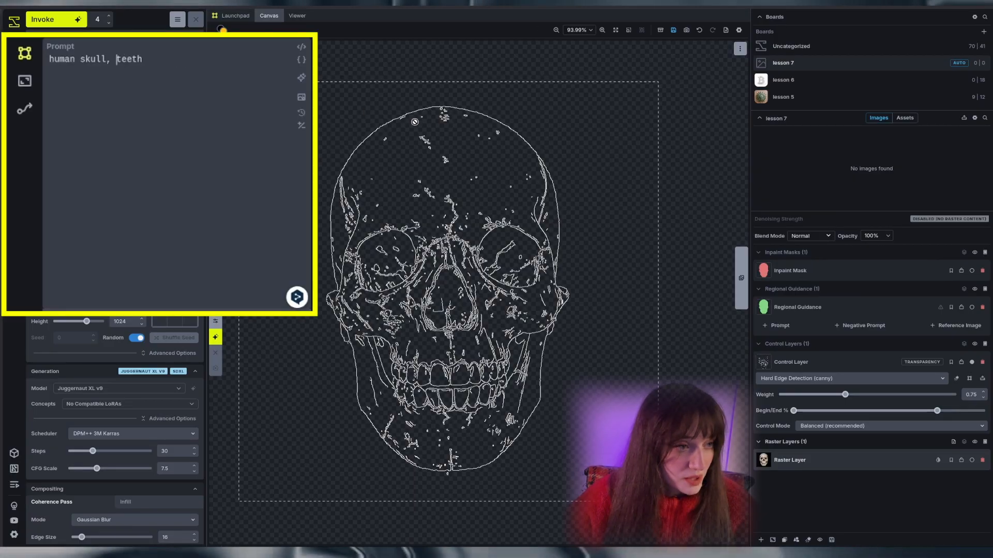
text(,)
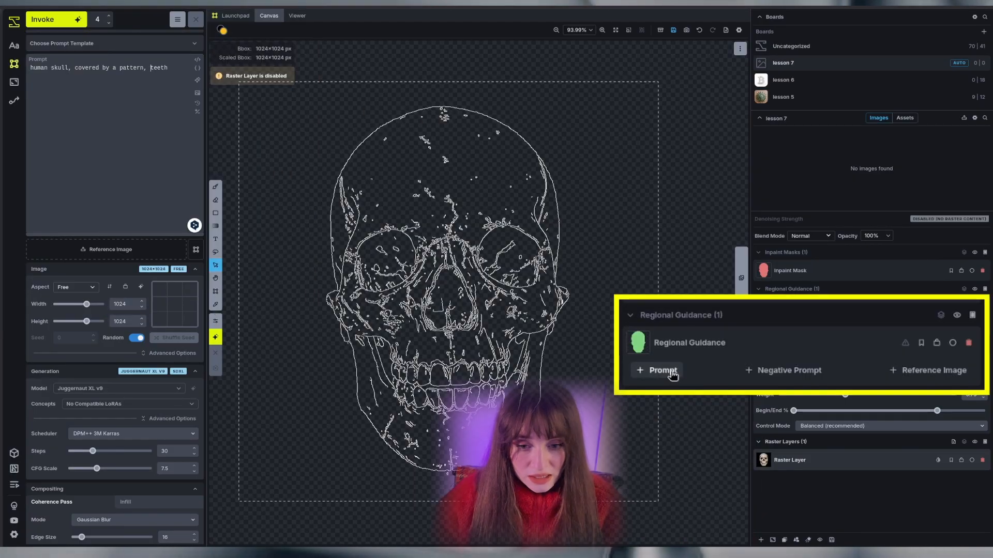
Give the regional guidance the positive prompt "pattern" and add the blue-green wave pattern asset as its reference image.
click(675, 369)
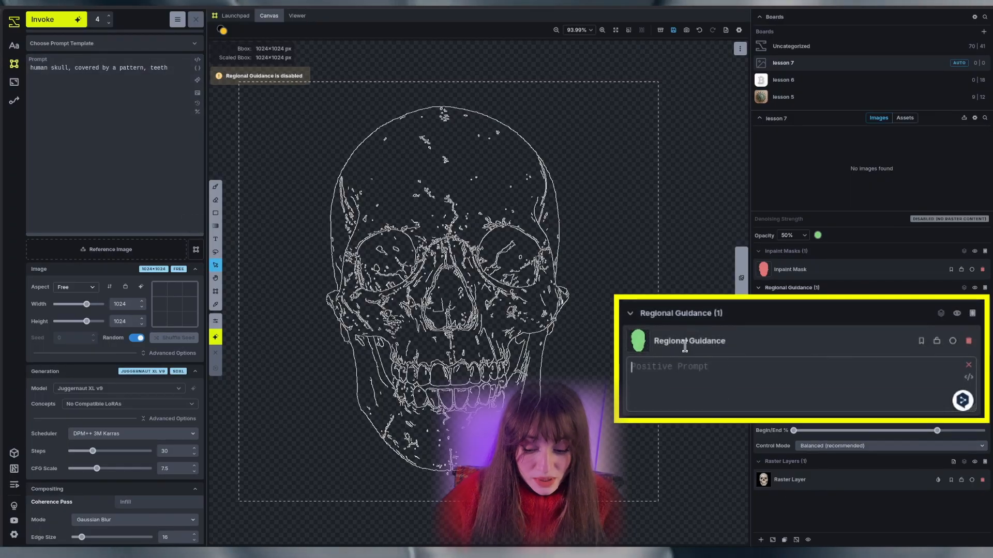
text(pattern)
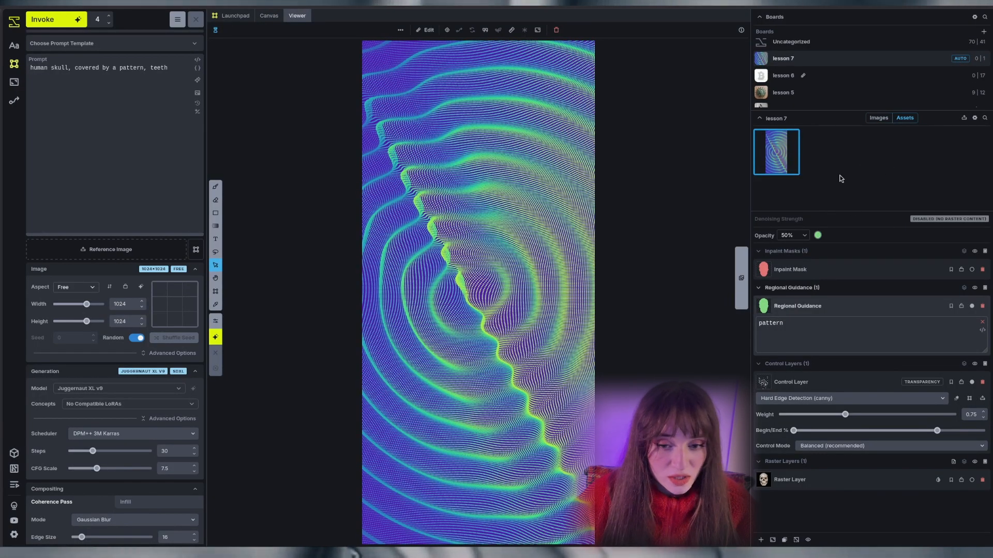
right_click(838, 308)
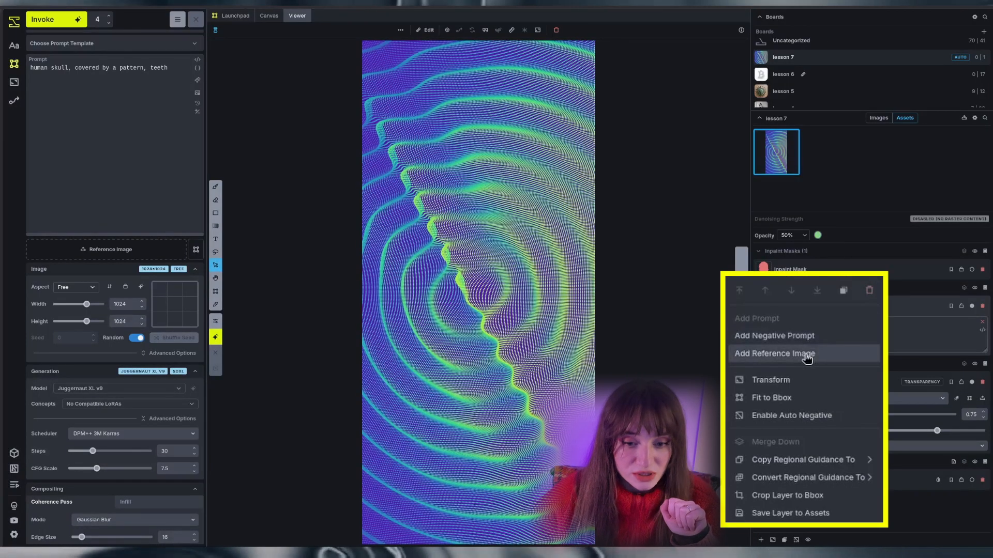
click(746, 354)
drag(786, 155, 803, 387)
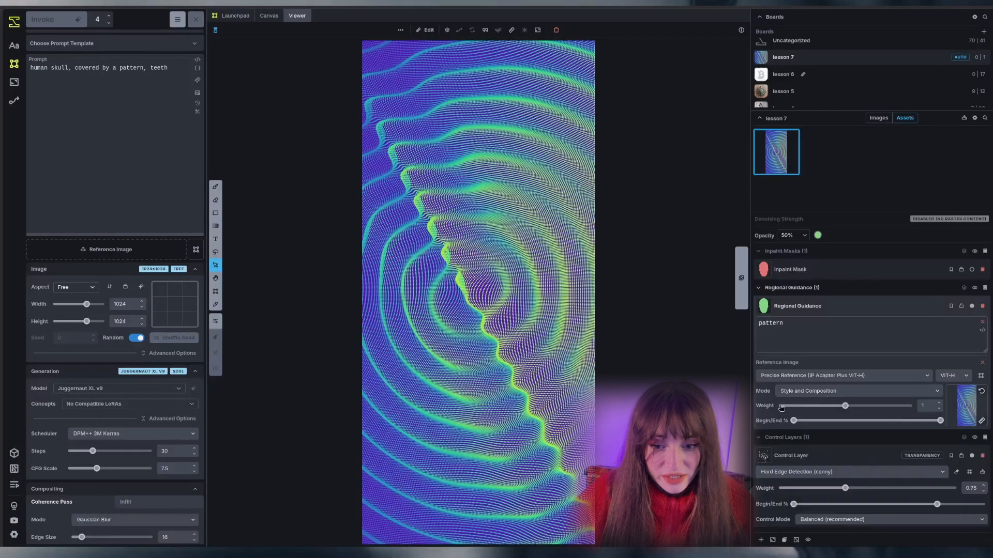
Return to the canvas and set the regional reference image's model to Standard Reference (IP Adapter ViT-H).
click(268, 15)
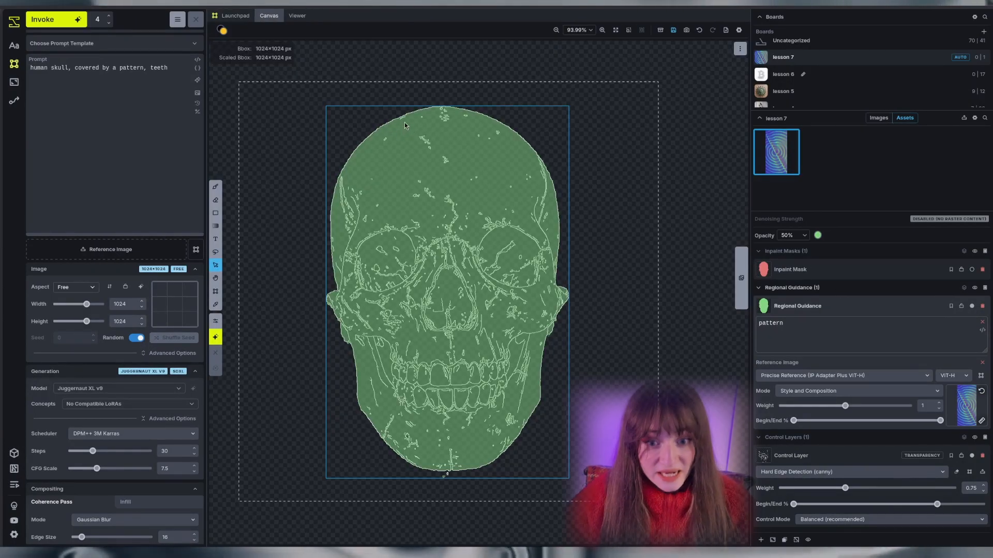
scroll(770, 326, down, 1)
click(781, 342)
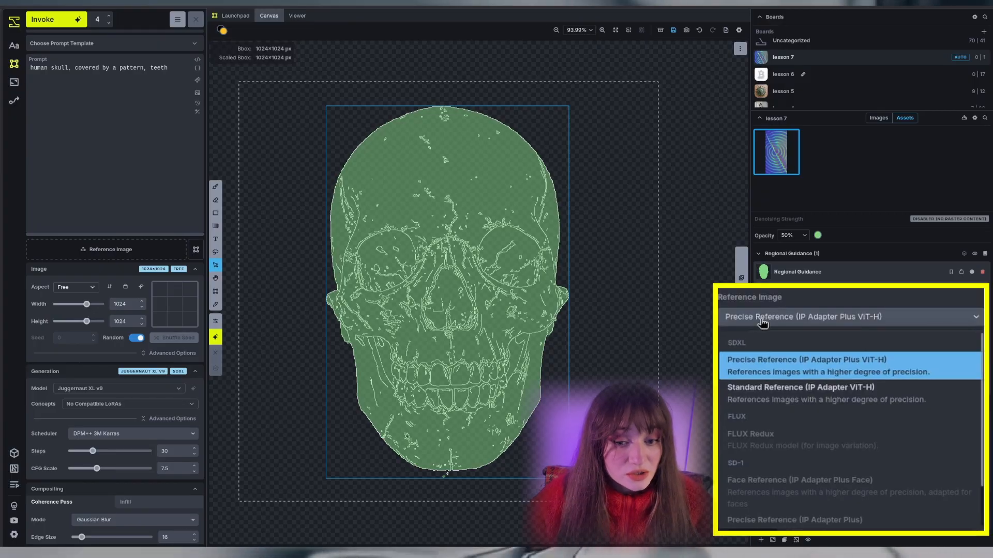
click(765, 408)
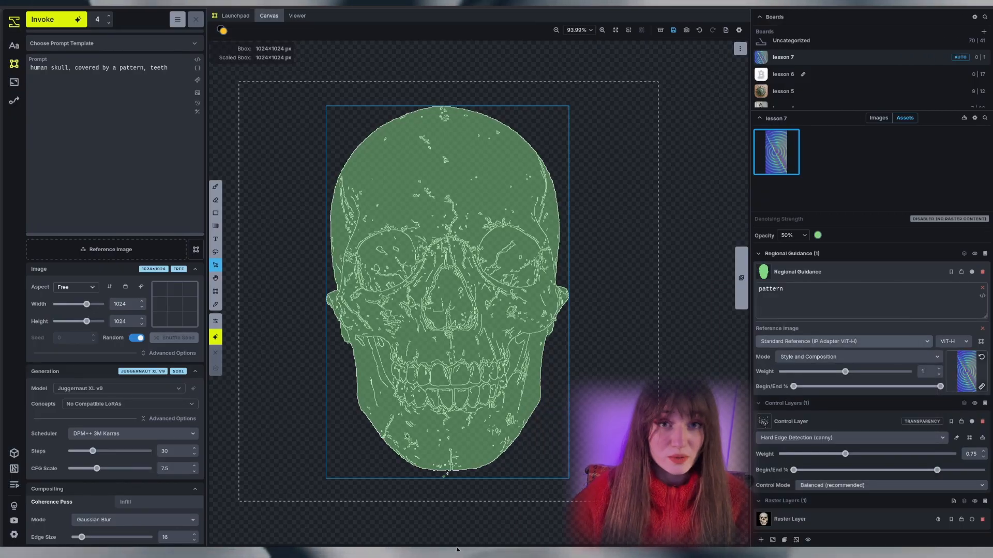
Erase the stray white edge fragment below the chin from the control layer with a 27 px eraser.
scroll(500, 383, up, 10)
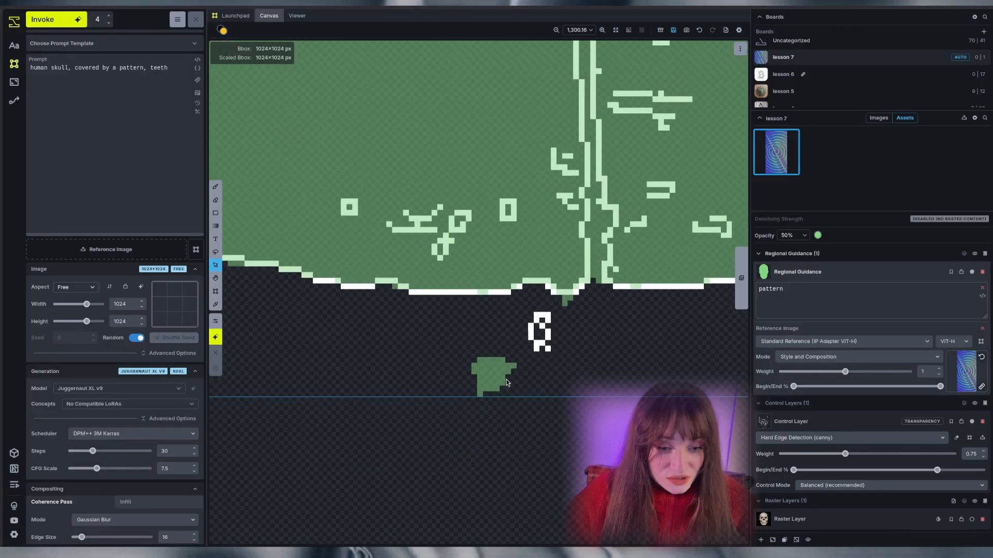
scroll(499, 381, down, 3)
scroll(499, 381, up, 5)
click(853, 422)
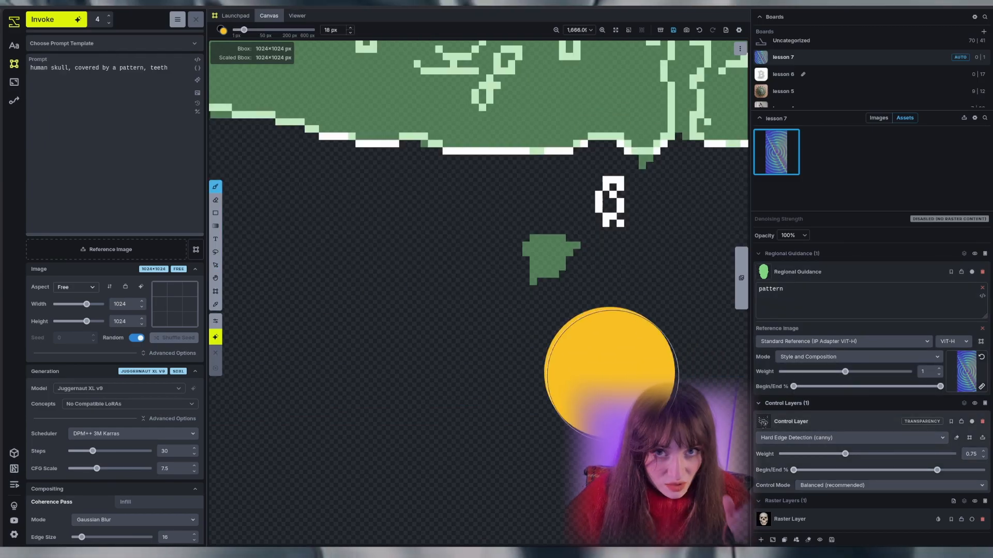
key(e)
key(bracketright)
key(bracketright)
key(bracketright)
drag(594, 262, 603, 246)
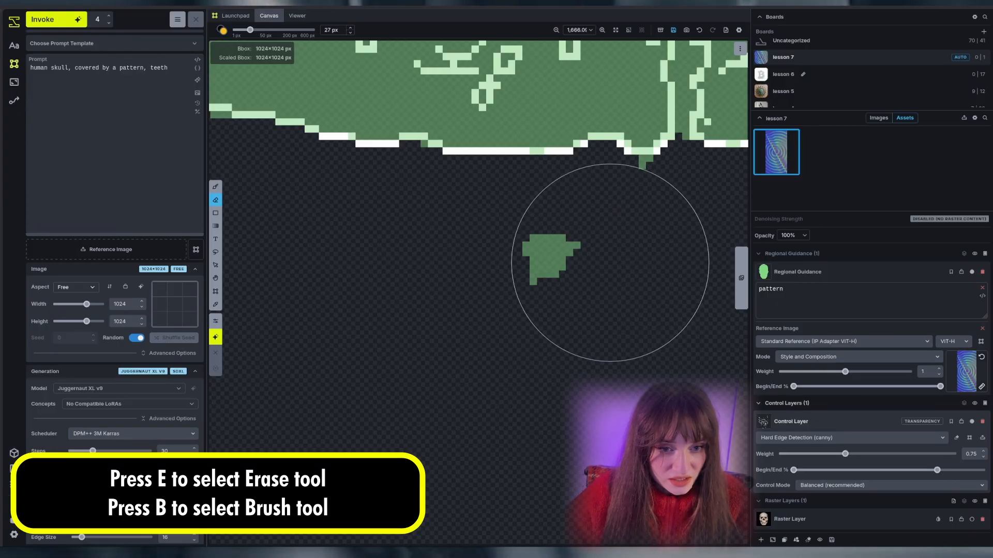
Erase the stray fragment below the chin from the regional guidance mask and brush over the small gaps around the teeth and chin.
click(839, 276)
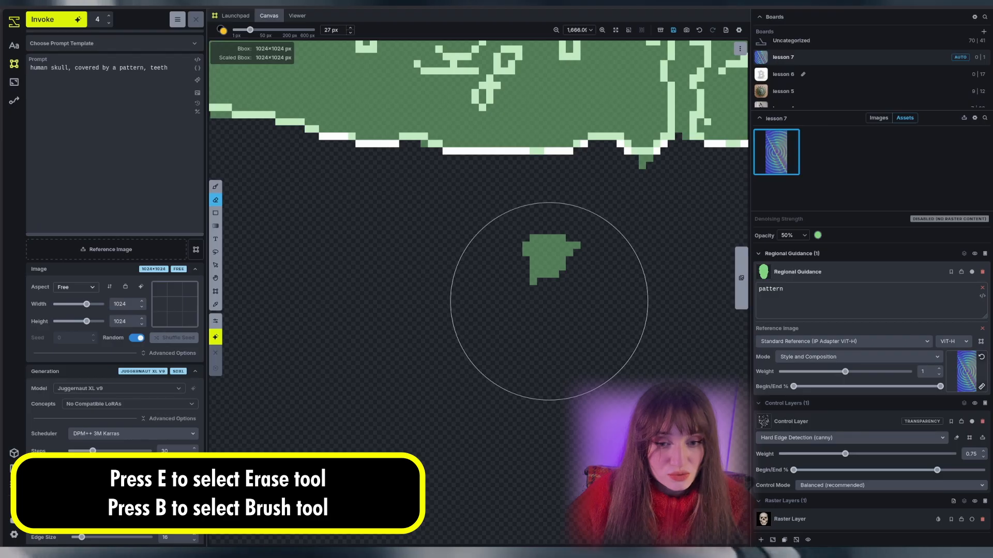
click(549, 301)
scroll(321, 310, down, 5)
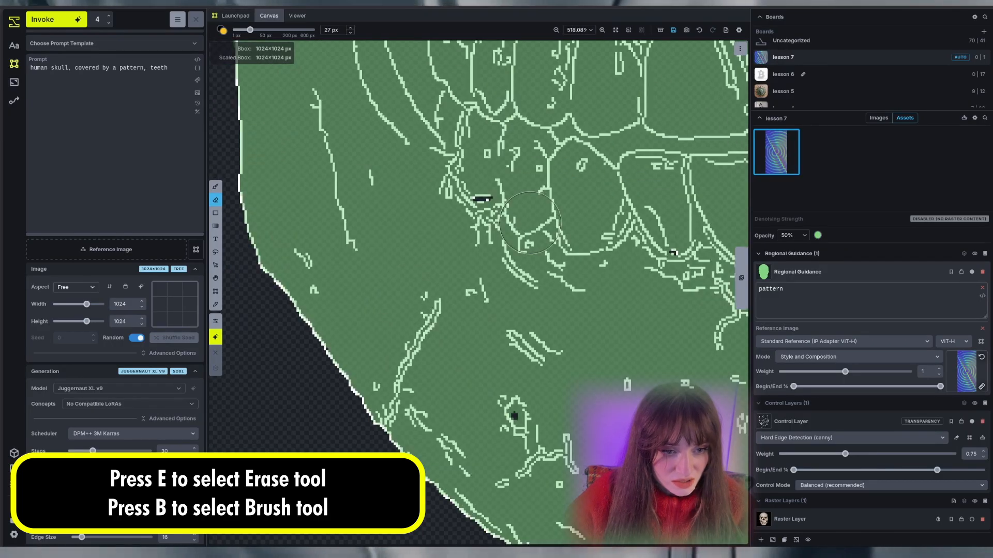
key(b)
click(482, 199)
click(514, 416)
click(673, 253)
Enable the skull-shaped inpaint mask and generate the patterned skull images.
scroll(524, 294, down, 7)
mouse_move(676, 208)
mouse_down()
mouse_move(542, 307)
mouse_move(492, 303)
mouse_up()
scroll(492, 303, down, 4)
scroll(576, 248, up, 2)
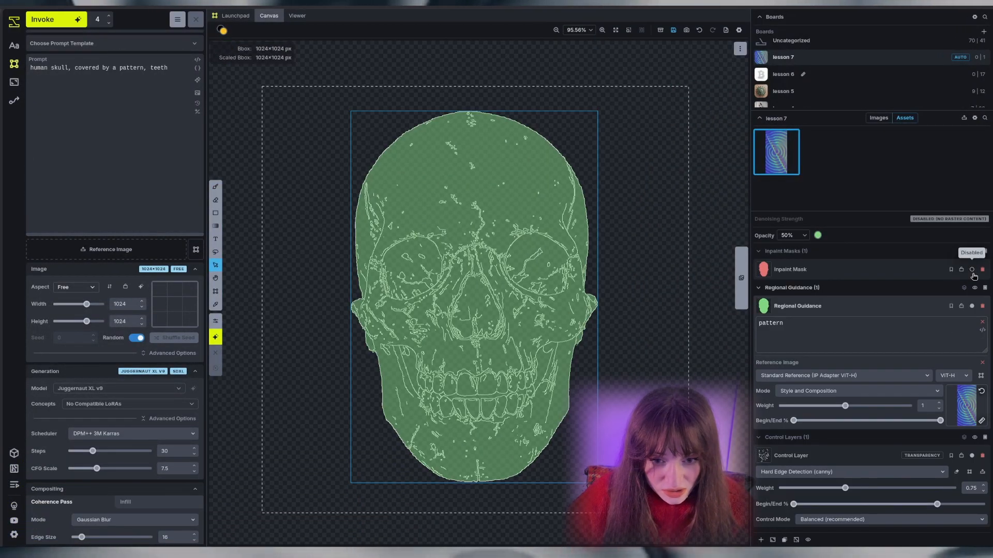
click(972, 270)
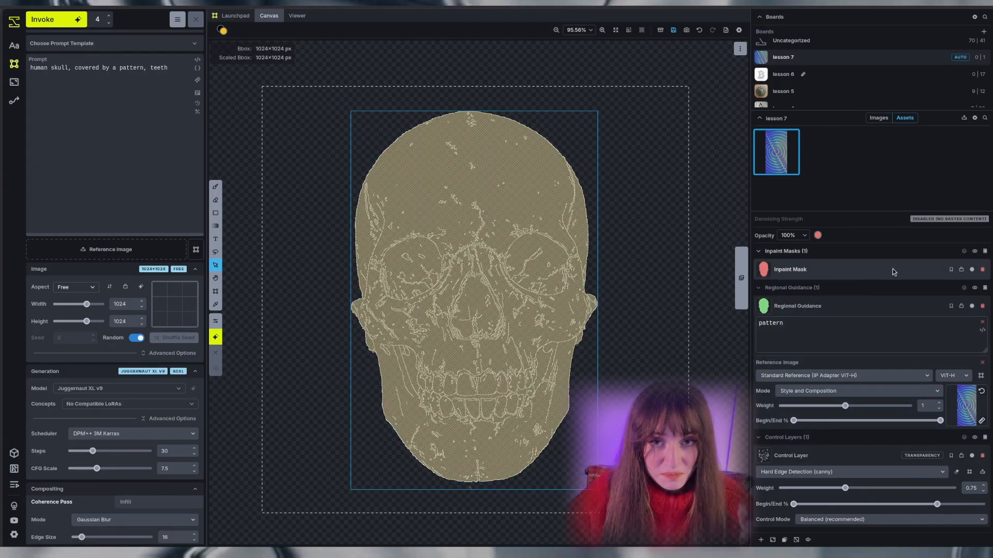
scroll(827, 413, down, 1)
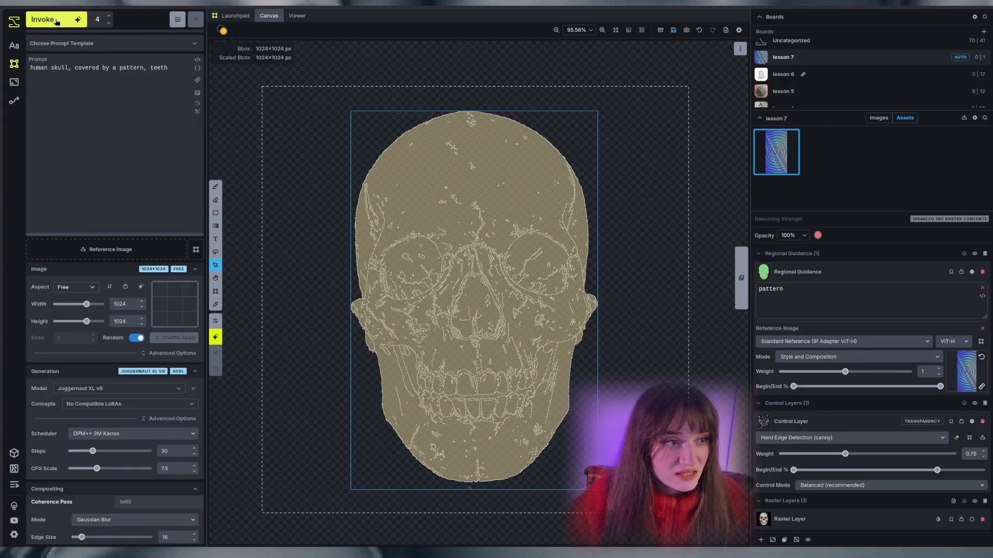
click(55, 20)
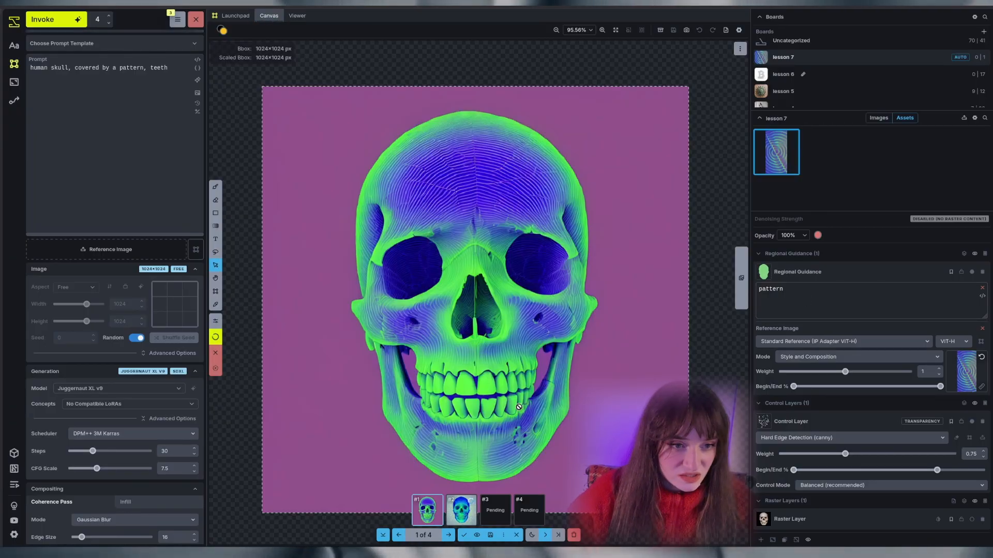
Compare the generated skull variations and accept the third one onto the canvas.
click(471, 526)
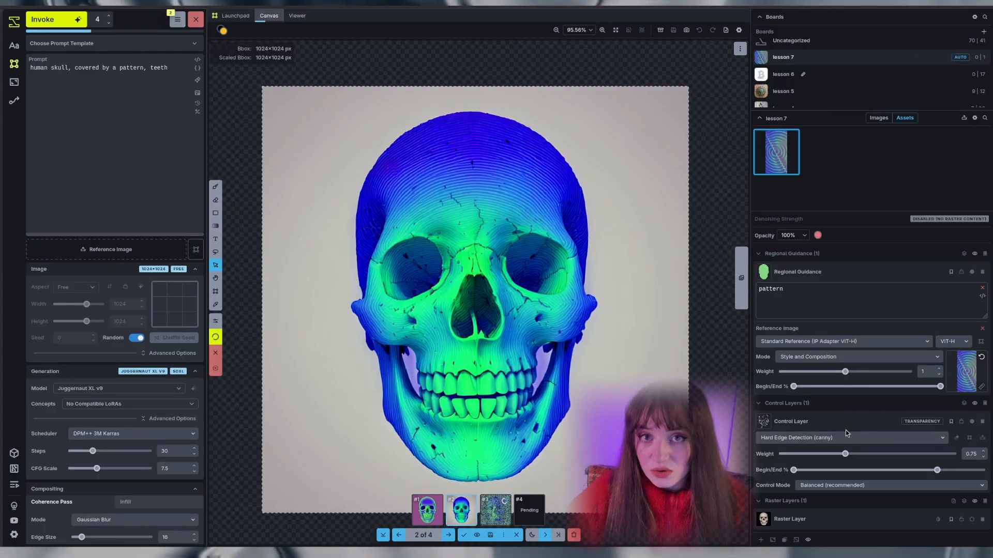
click(503, 517)
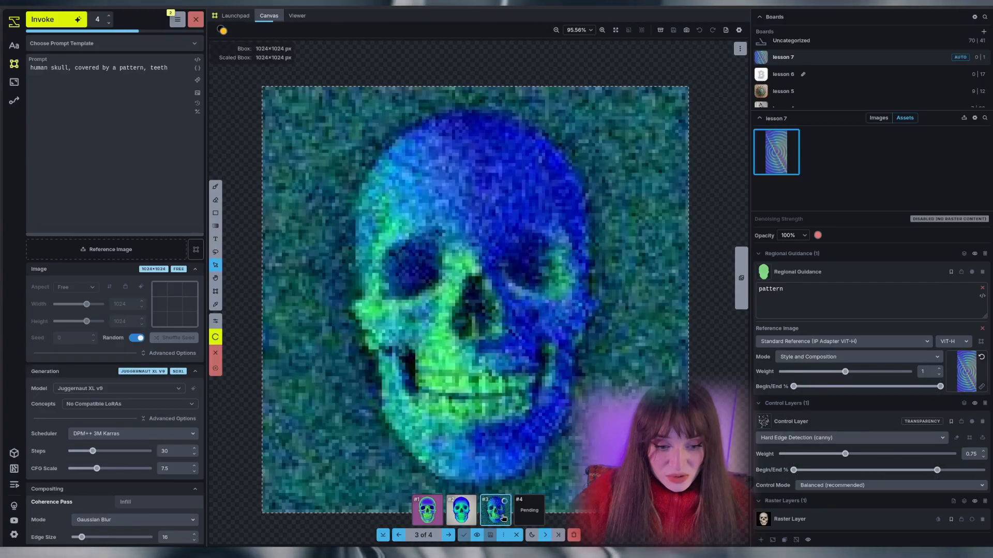
scroll(138, 422, down, 3)
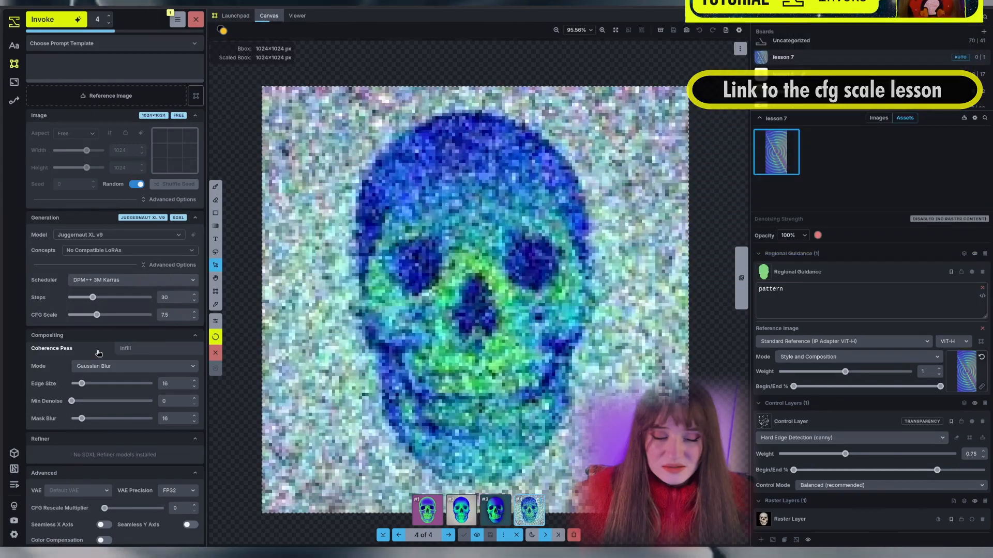
click(495, 506)
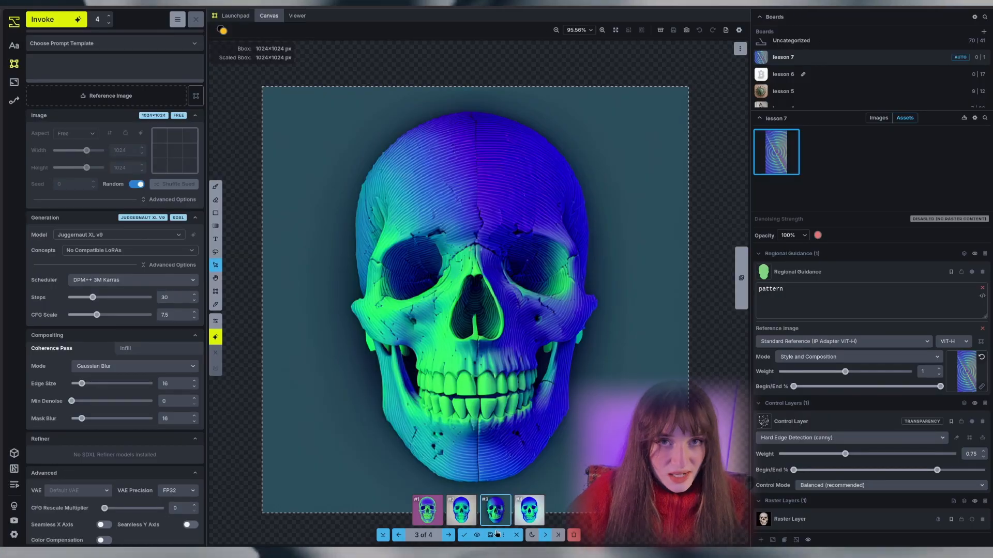
click(464, 535)
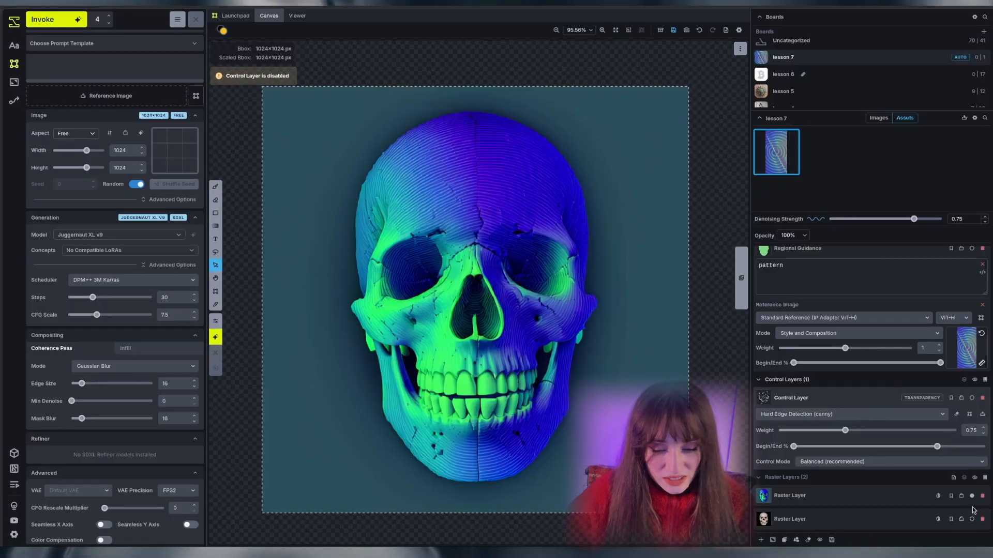
Enable the original skull raster layer and toggle the patterned skull layer off and on to compare the two.
click(971, 519)
click(972, 496)
click(972, 497)
click(972, 496)
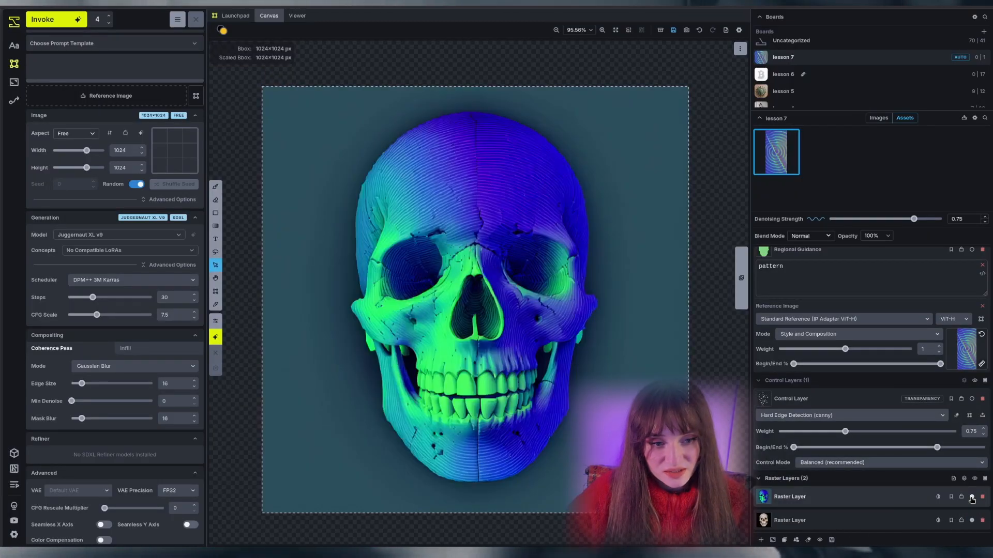
click(972, 497)
click(972, 498)
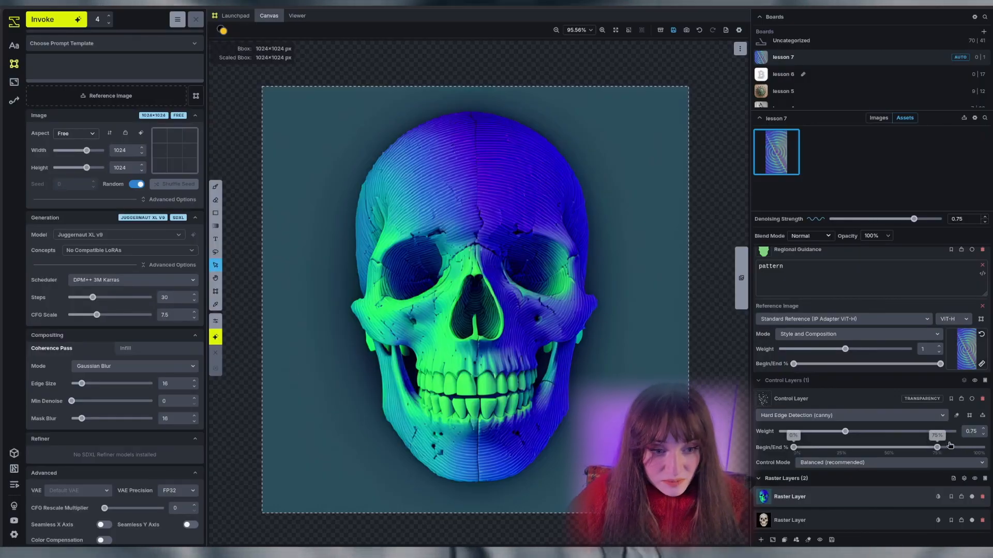
click(972, 497)
click(972, 497)
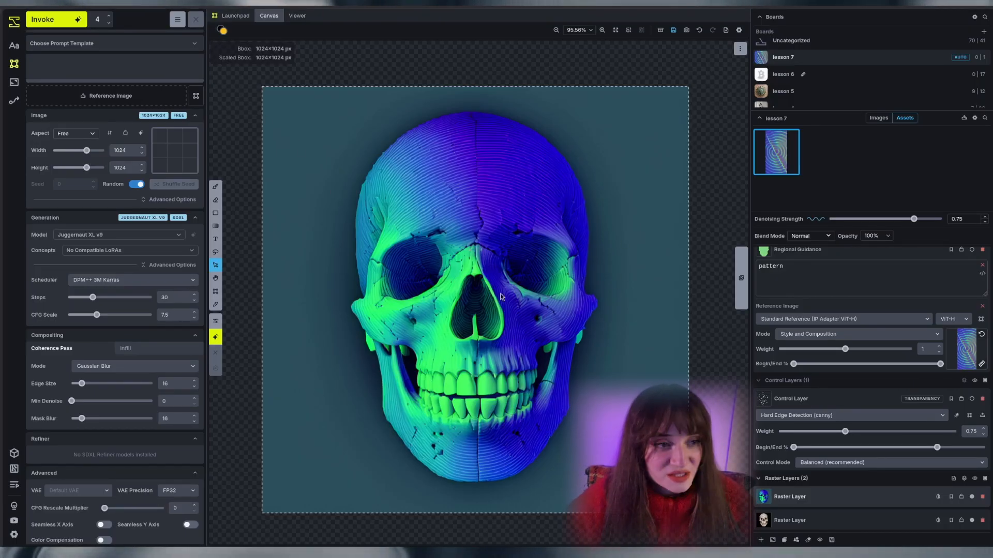
Move the bounding box onto the empty canvas area beside the patterned skull, to its right.
scroll(538, 238, down, 10)
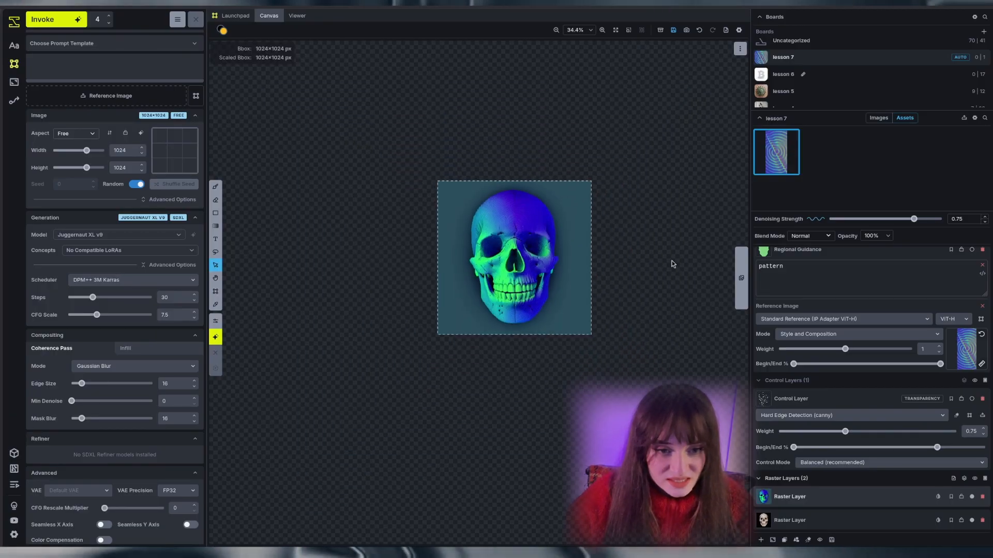
drag(639, 259, 588, 275)
scroll(533, 282, up, 5)
drag(404, 274, 471, 282)
key(ctrl+z)
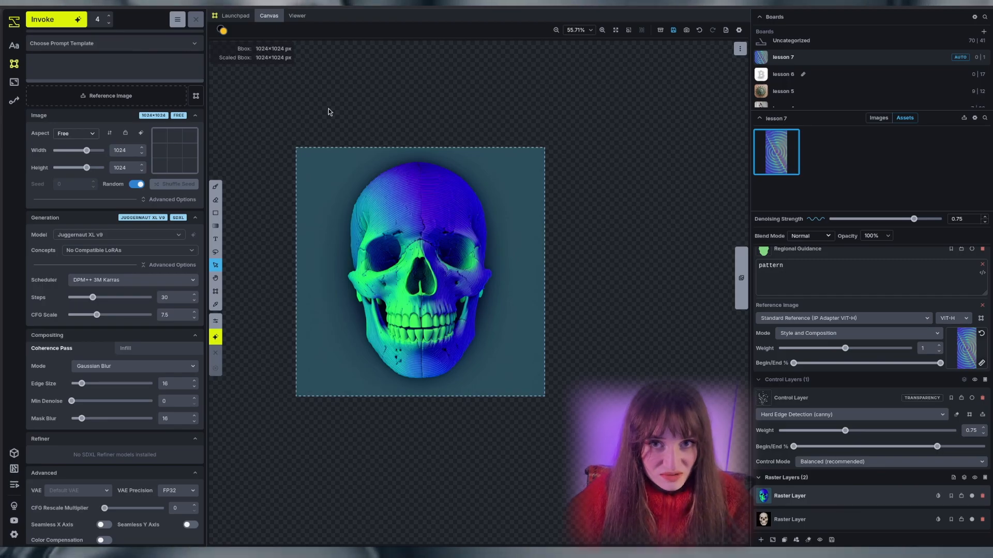
key(c)
drag(402, 236, 653, 234)
drag(613, 96, 433, 98)
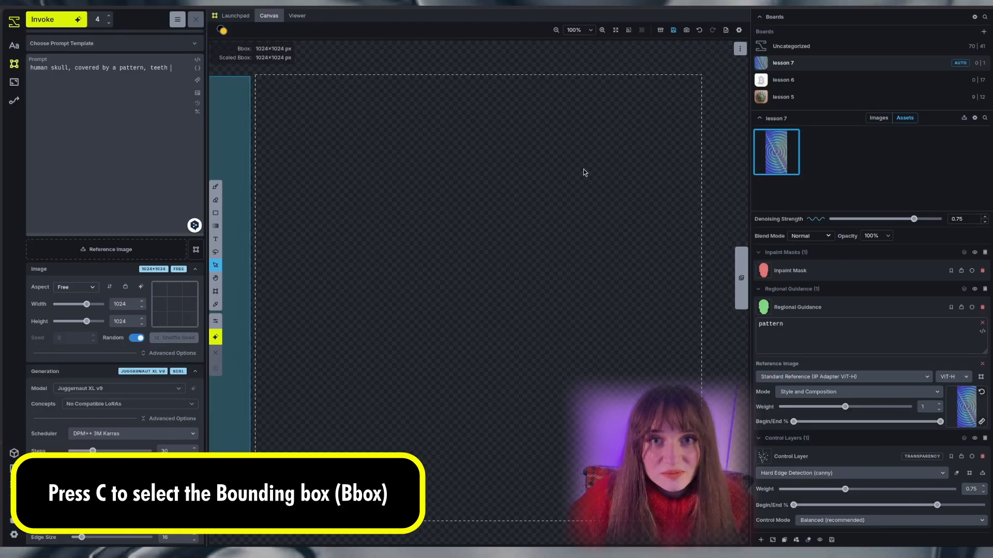
Replace the main prompt with a description of a "single 3D bitcoin "B" symbol only, no coin" on plain white background, suitable for canny edge detection.
key(ctrl+a)
text(single 3D bitcoin "B" symbol only, no coin, no circular frame, soft rounded edges, smooth beveled contours, clean thick solid shape, front view, centered composition, isolated object on plain white background, simple studio lighting, clear silhouette, high shape definition, minimal distractions, polished material, crisp contours, suitable for canny edge detection)
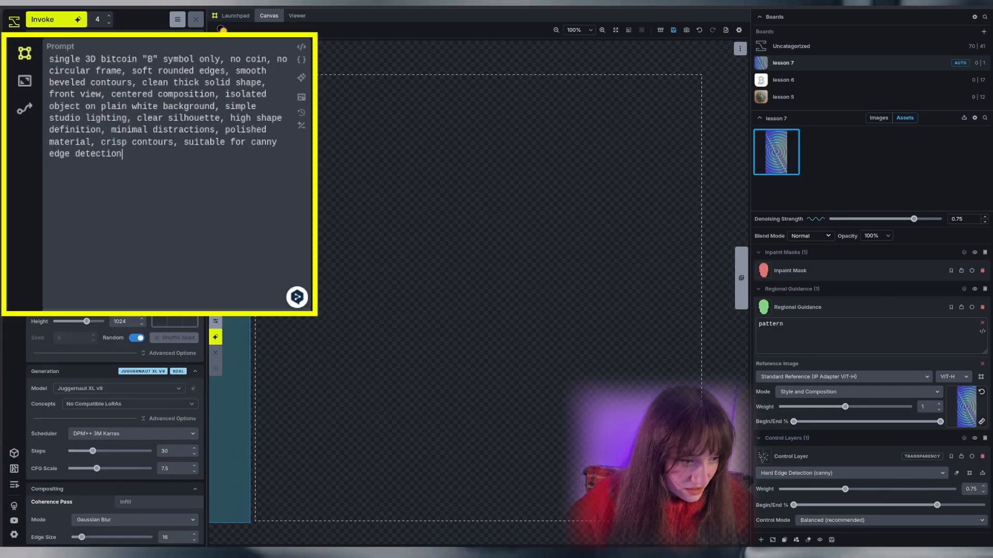
Set the generation model to FLUX.2 Klein 4B (GGUF Q4) and generate the bitcoin symbol image.
click(118, 388)
click(118, 369)
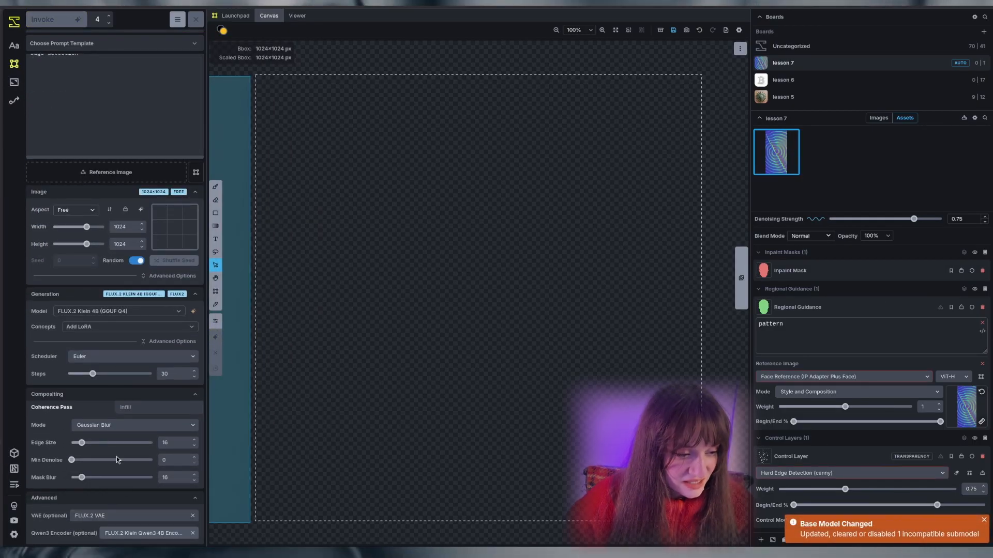
scroll(124, 489, up, 2)
key(ctrl+Return)
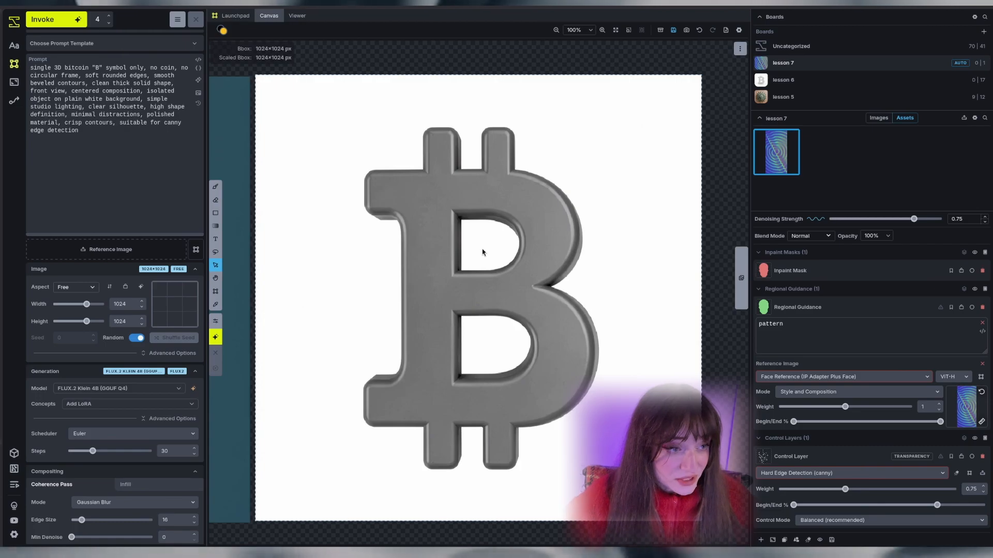
Select the bitcoin symbol on its raster layer with Select Object, using include points along its contours and Auto Process.
right_click(448, 253)
click(484, 335)
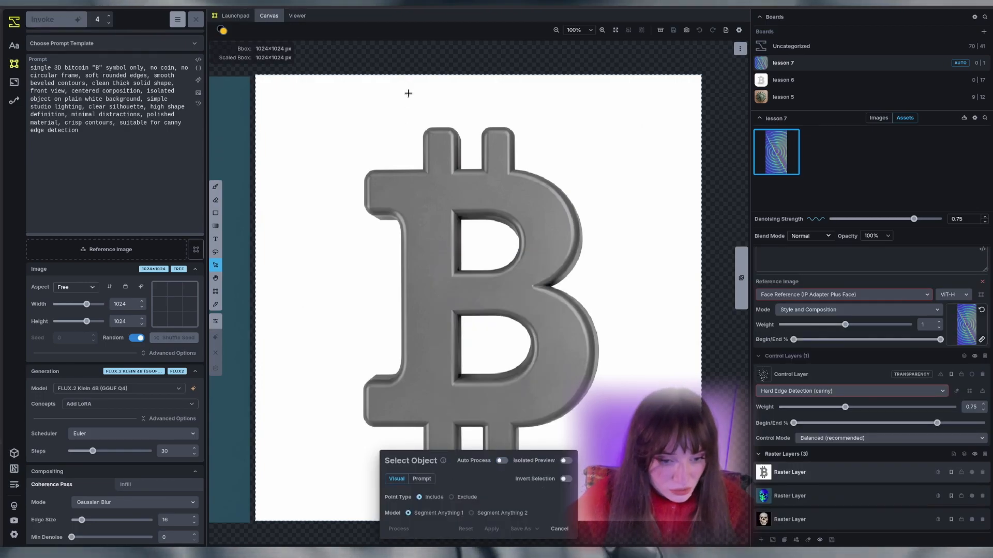
click(446, 132)
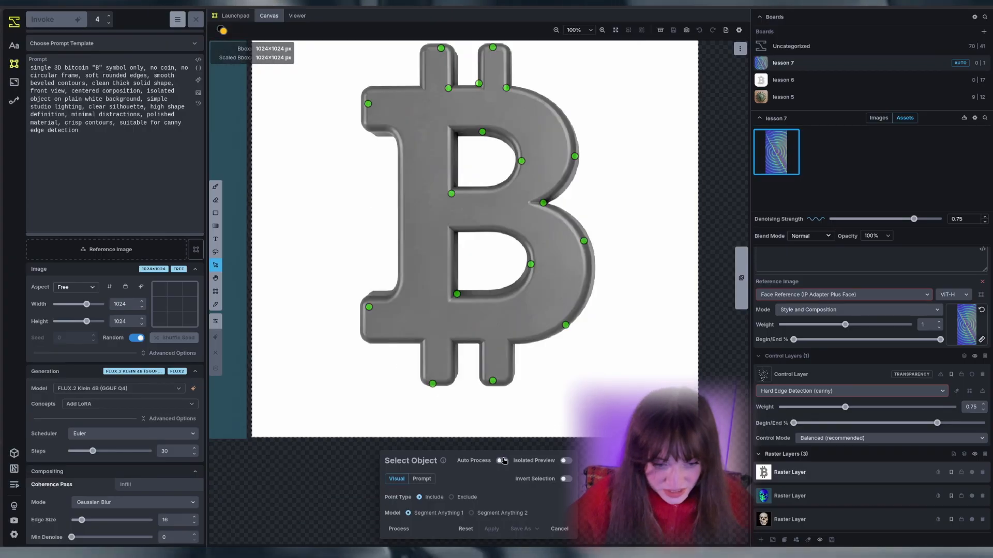
click(504, 461)
right_click(414, 56)
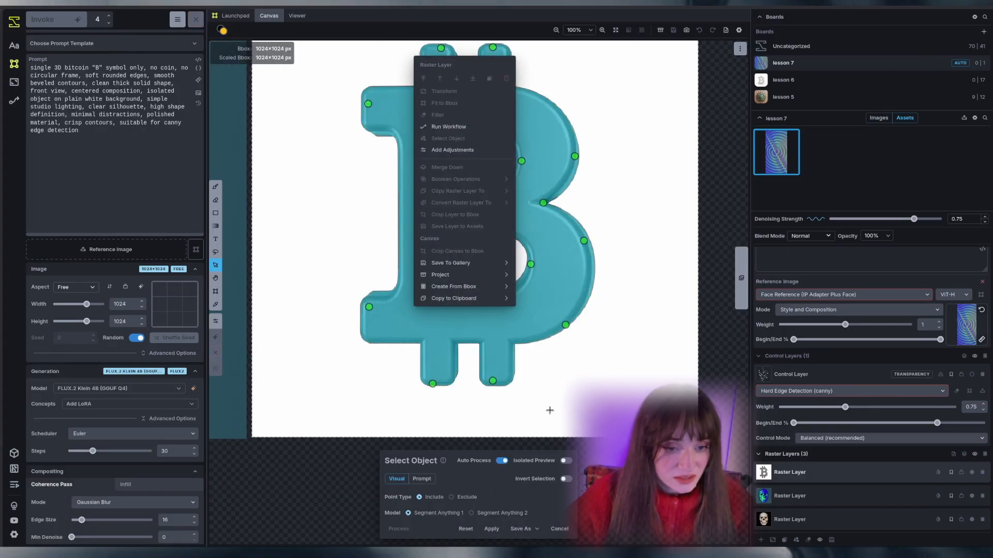
Save the bitcoin selection as a new inpaint mask, a new regional guidance and a new control layer, and close the object selection.
click(535, 531)
click(538, 477)
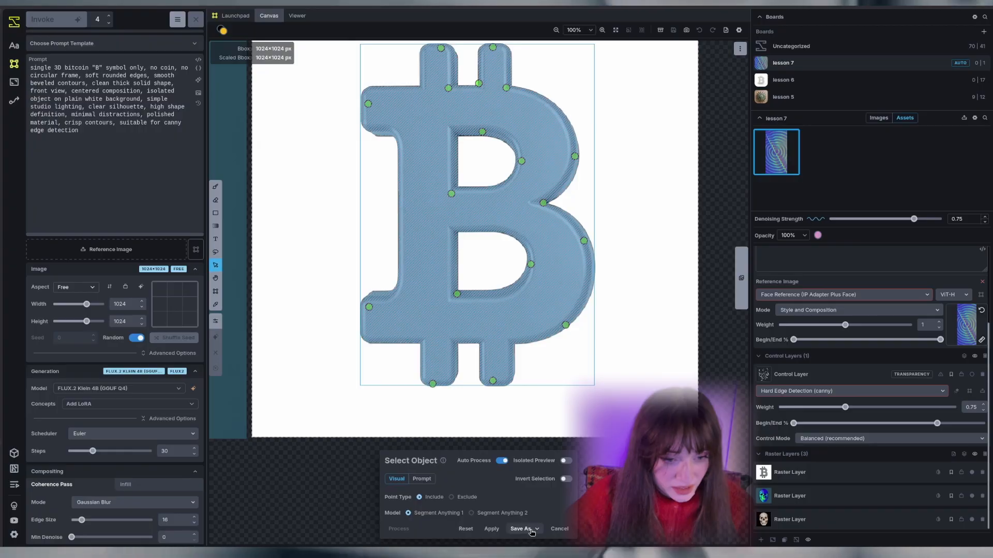
click(532, 532)
click(539, 489)
click(537, 530)
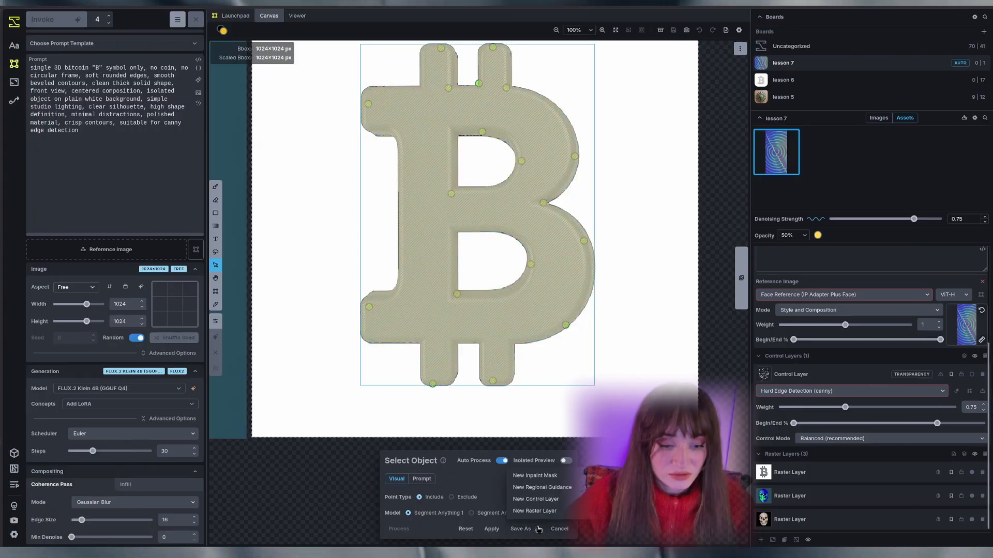
click(554, 501)
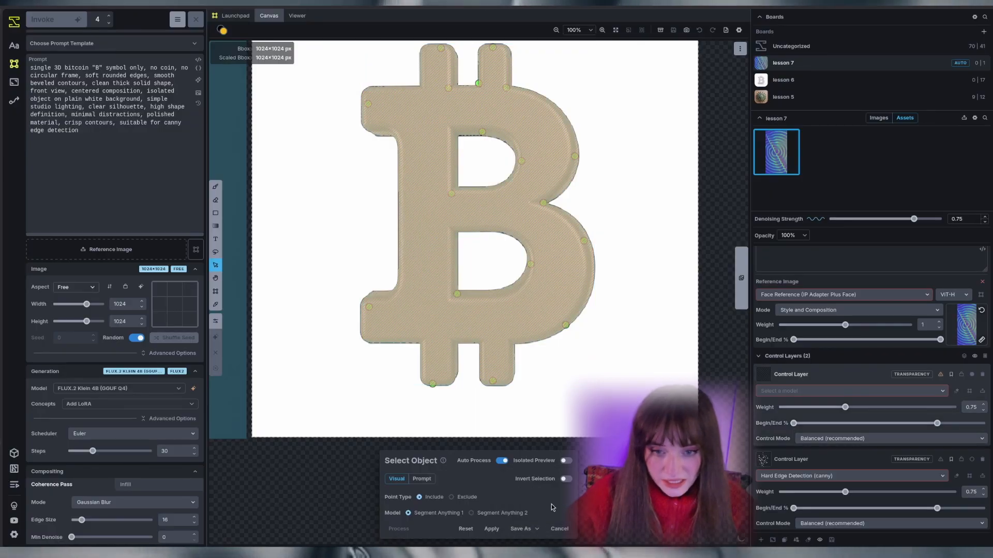
click(559, 528)
Disable the bitcoin-shaped inpaint mask and regional guidance layers.
scroll(440, 357, down, 2)
scroll(833, 364, up, 5)
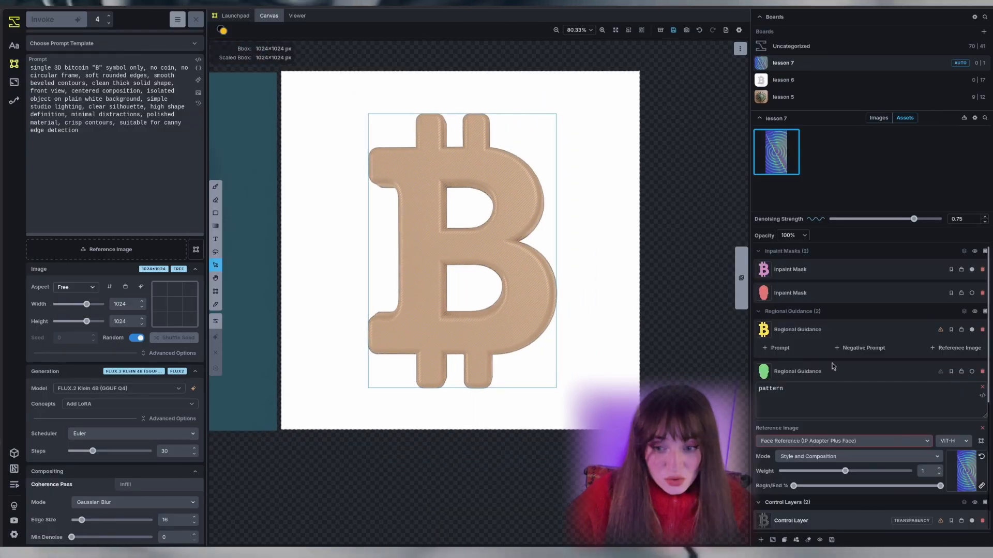
click(971, 270)
click(972, 329)
Move the bounding box onto the empty canvas area below the bitcoin image.
scroll(886, 385, down, 5)
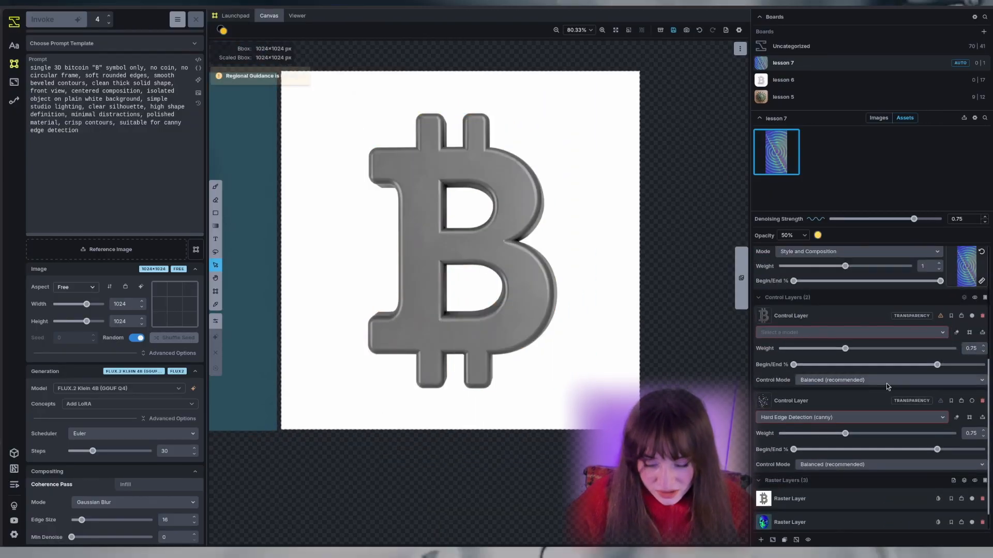
scroll(887, 383, down, 1)
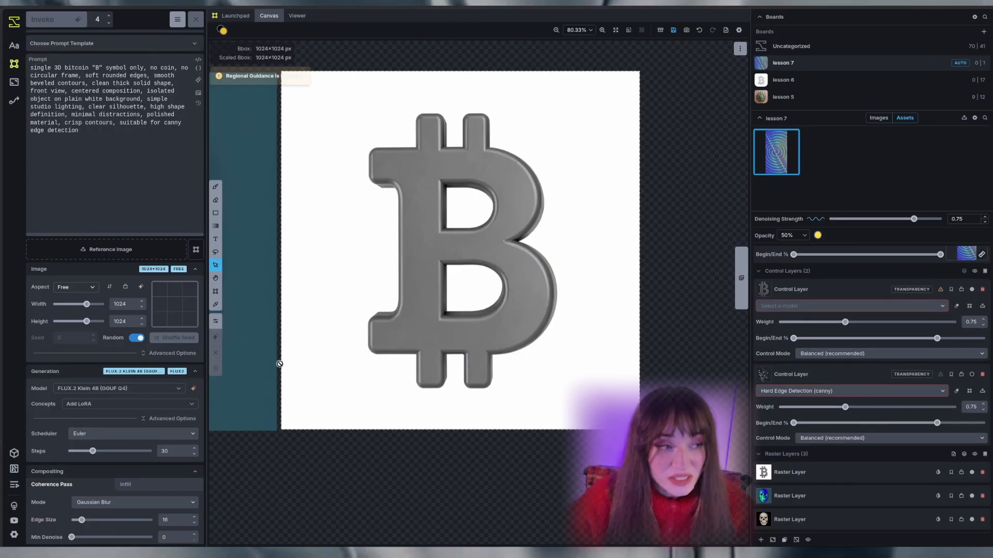
click(856, 471)
key(c)
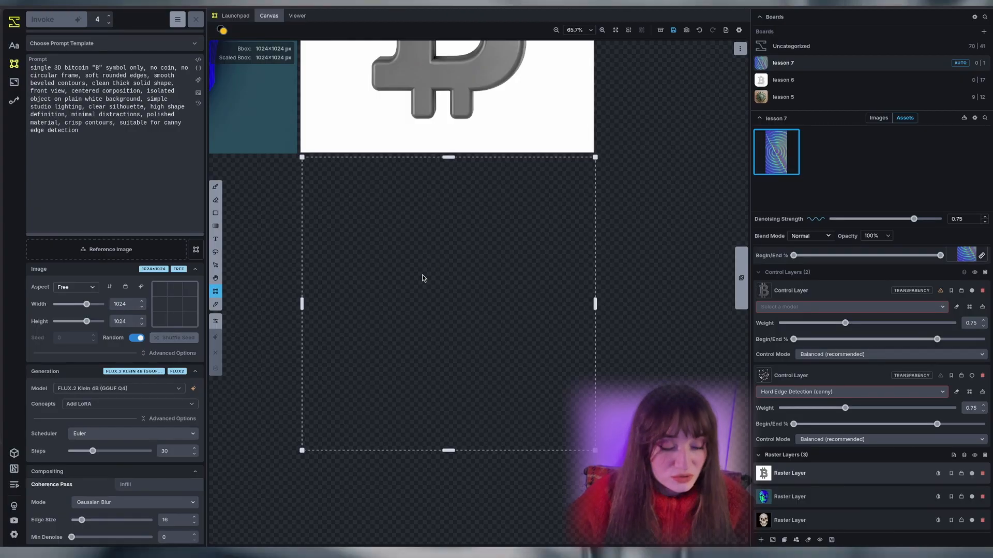
drag(438, 262, 540, 268)
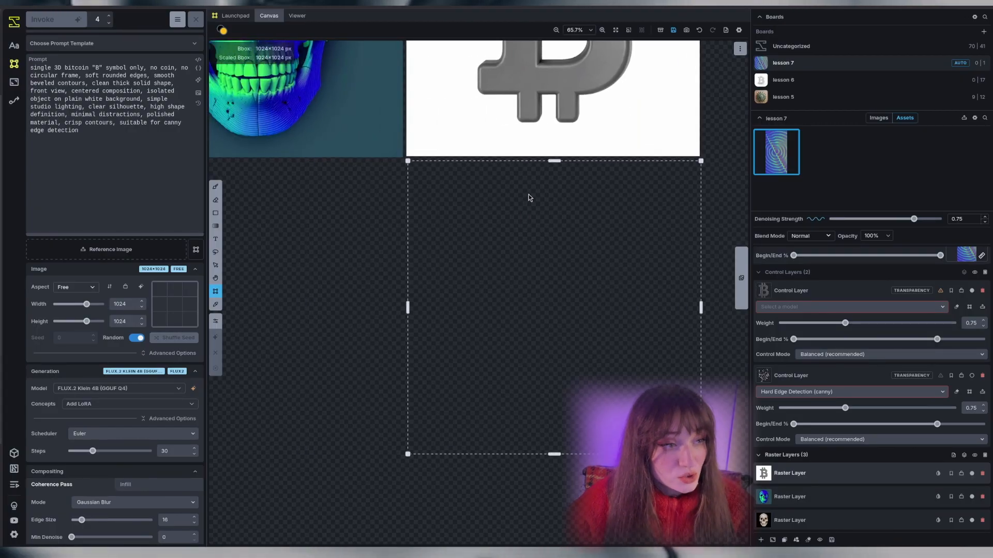
Replace the main prompt with a description of a seamless black-and-white Holstein cow pattern and generate the pattern images.
click(72, 57)
key(ctrl+a)
text(Seamless abstract cow pattern inspired by holstein piebald markings, bold irregular black organic blobs on pure white, clean flat graphic style, smooth edges, playful but premium, high contrast, balanced negative space, repeatable surface pattern, suitable for brand identity, packaging, social media assets, and merchandise, minimalist monochrome design, vector-like shapes, no animal, no texture, no shadows)
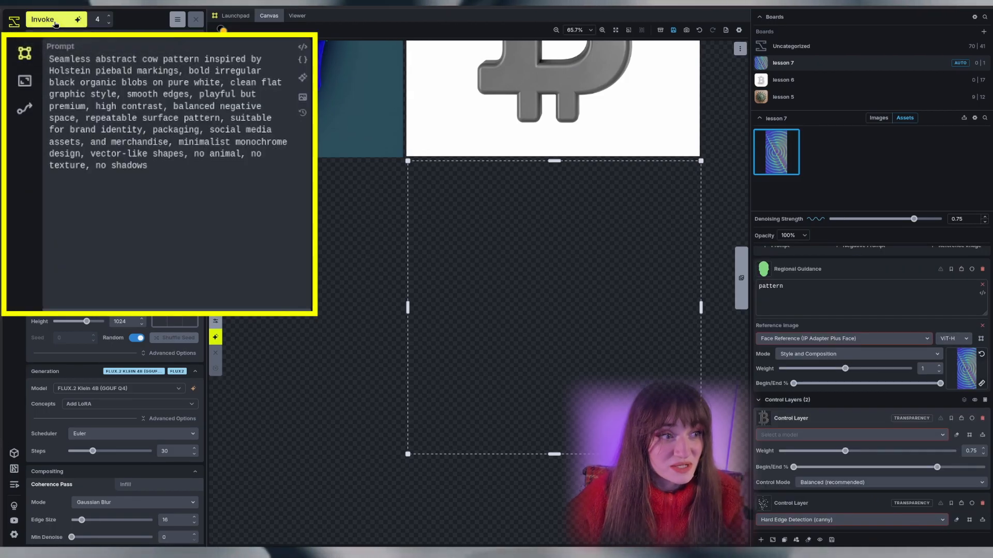
click(55, 22)
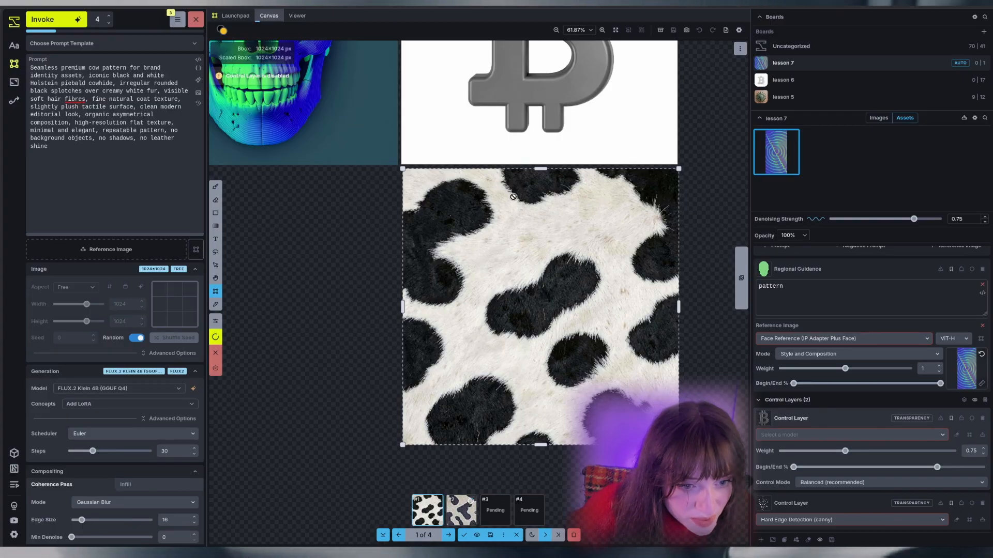
Save the generated cow pattern raster layer to the lesson 7 board's assets.
right_click(404, 237)
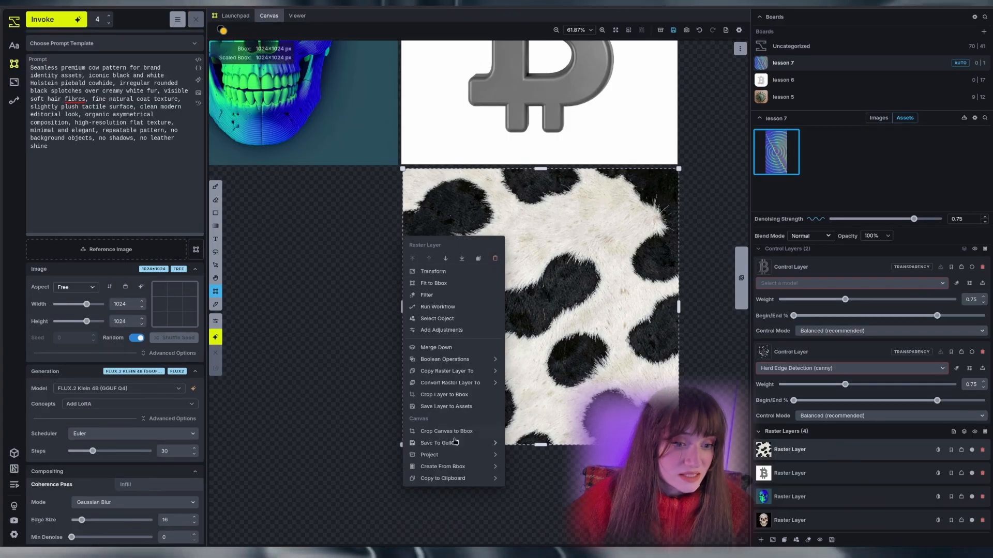
mouse_move(477, 386)
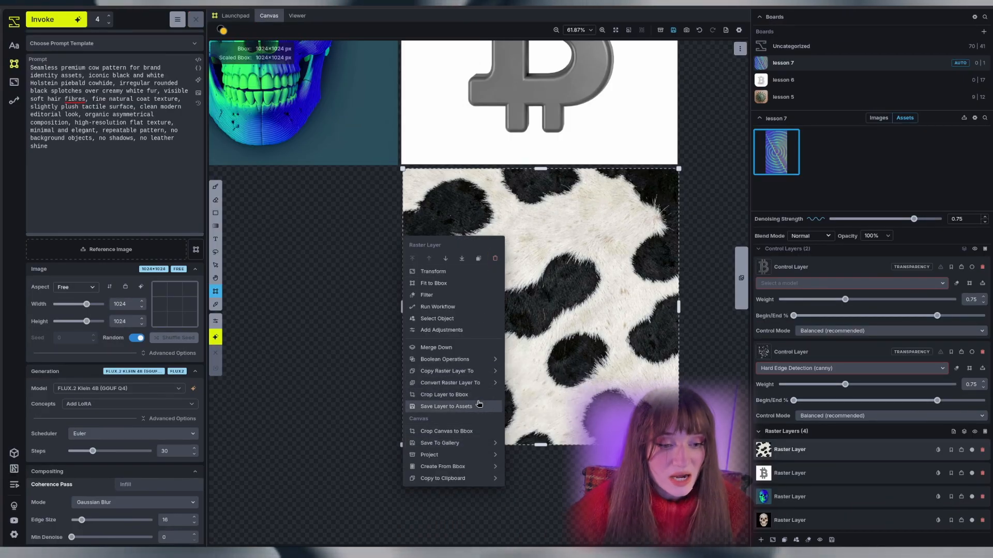
click(478, 406)
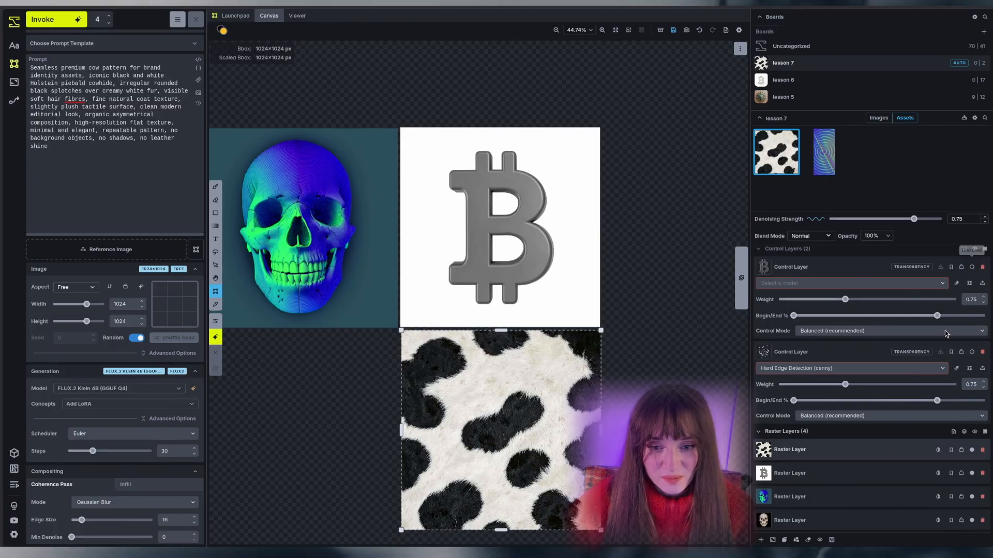
Enable the bitcoin control layer and switch the generation model to Juggernaut XL v9.
click(972, 318)
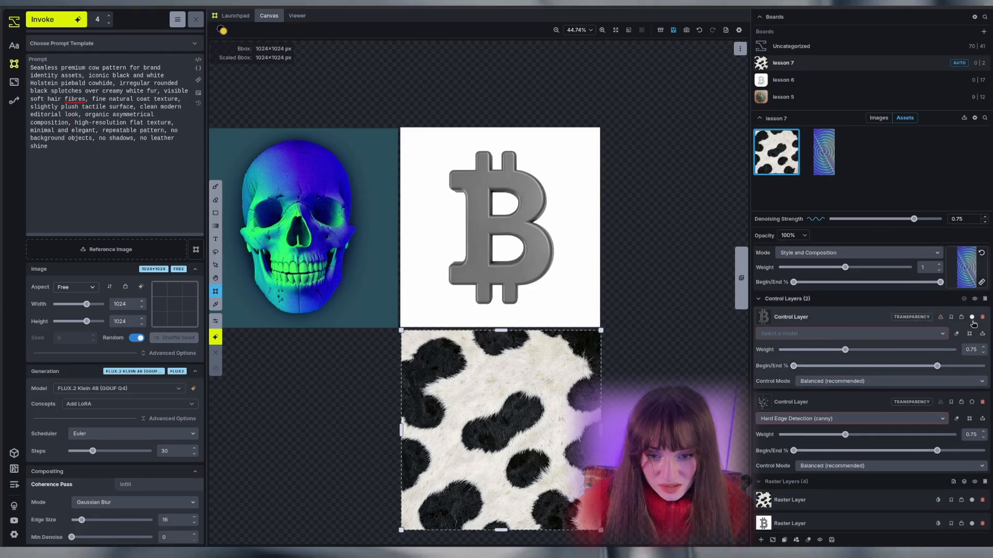
click(129, 390)
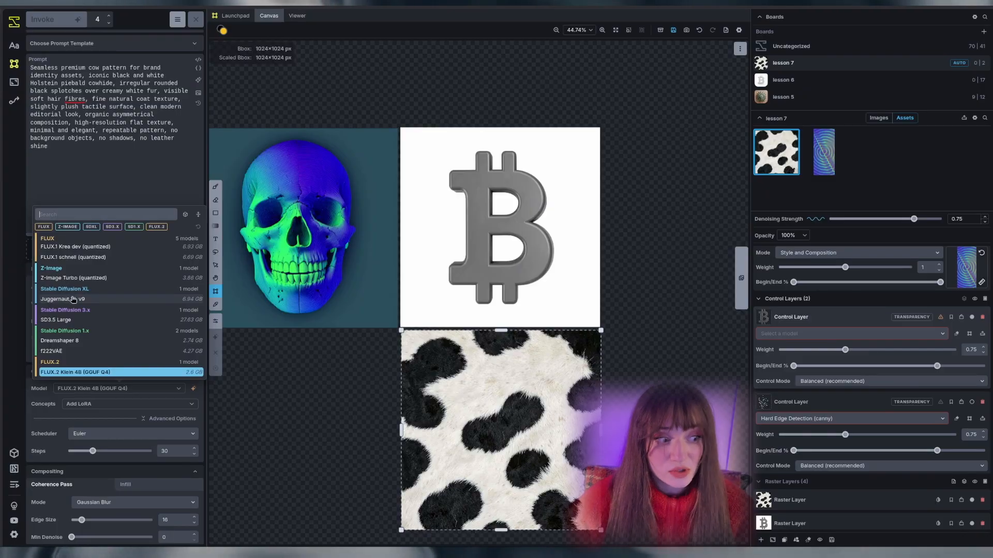
click(72, 299)
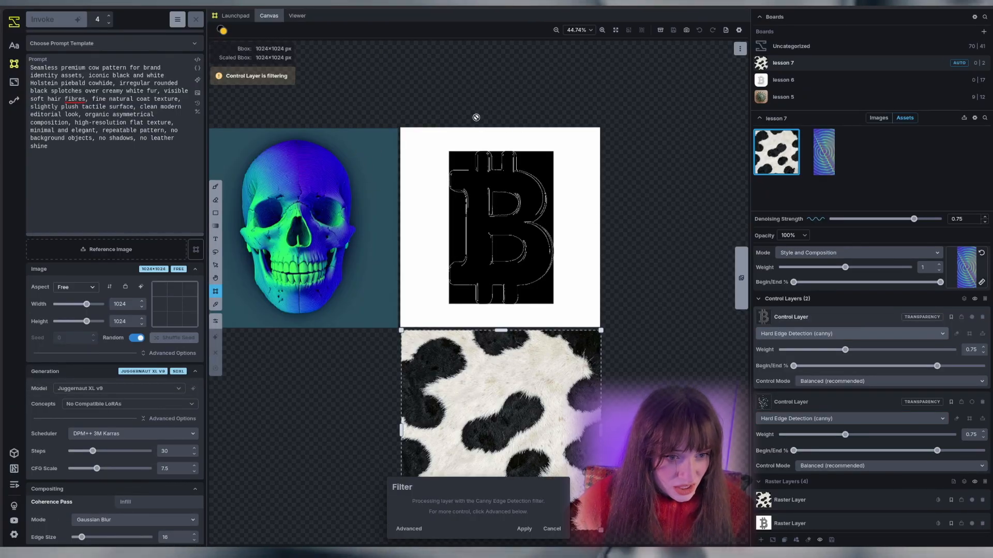
Cancel the canny edge filter on the bitcoin control layer and delete that layer.
scroll(439, 177, up, 5)
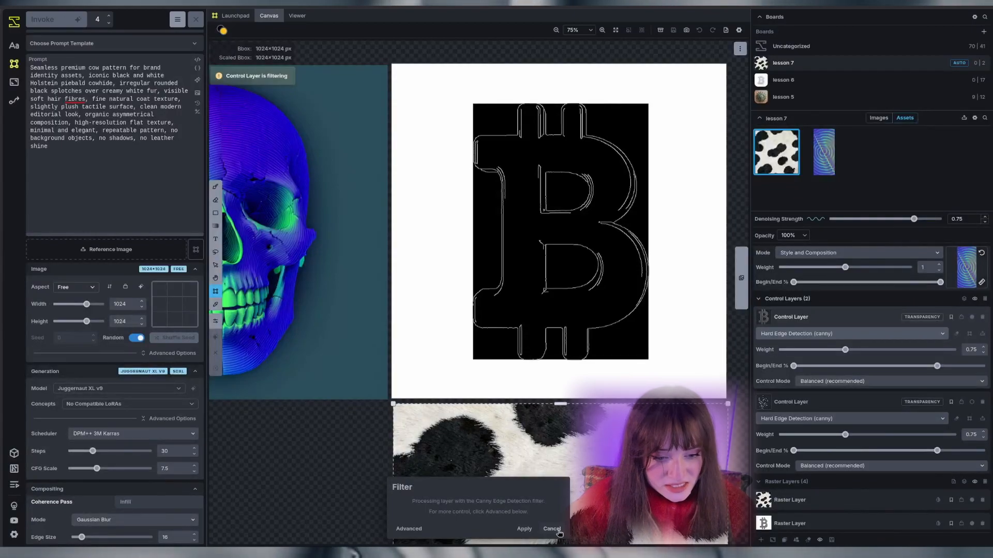
click(551, 529)
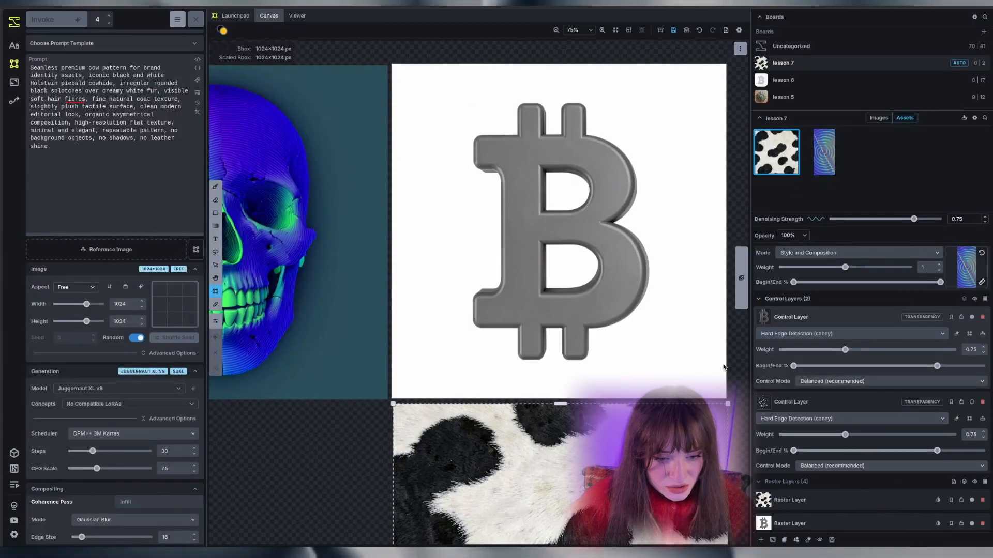
key(Delete)
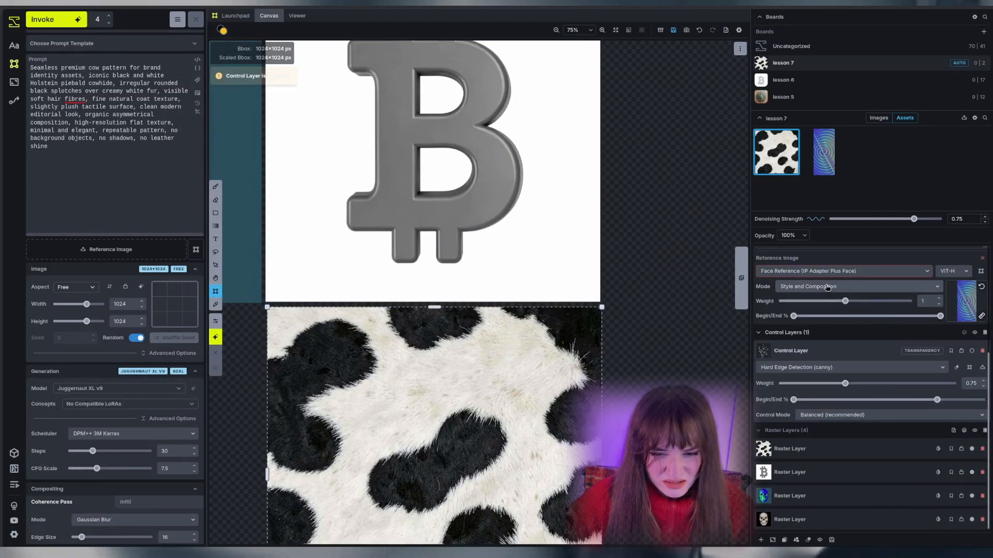
Copy the bitcoin raster layer to a new control layer filtered with canny edge detection, and disable the original bitcoin raster layer.
click(818, 479)
right_click(818, 479)
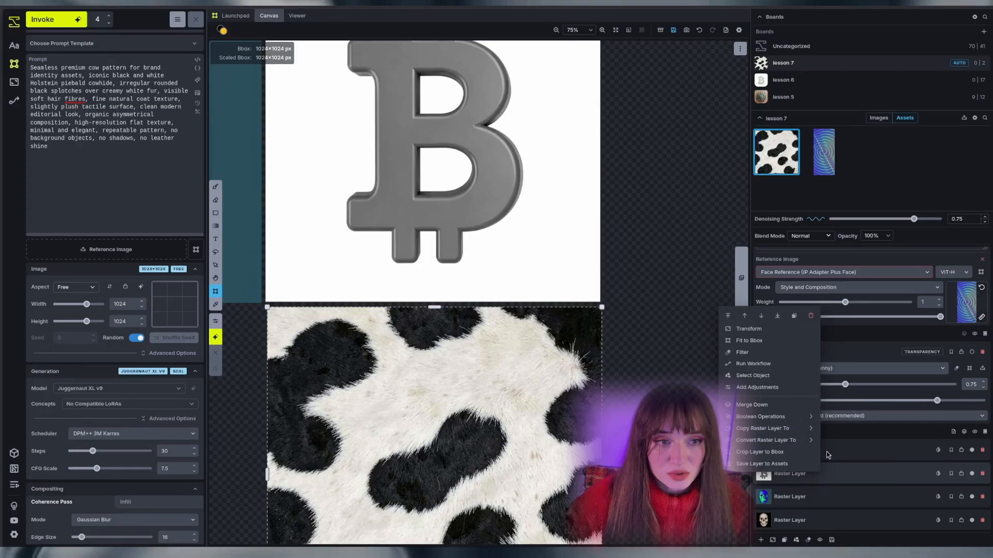
mouse_move(794, 439)
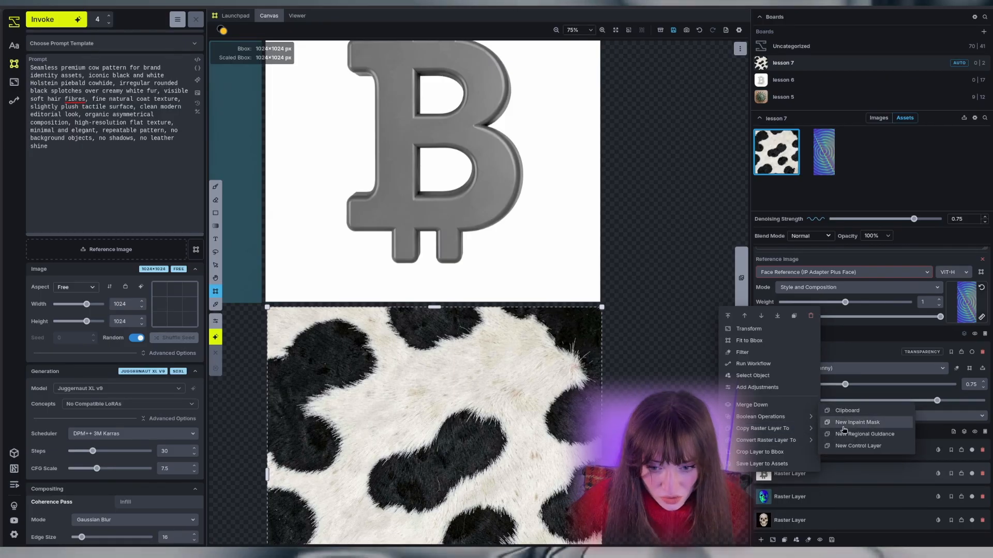
click(849, 368)
click(848, 445)
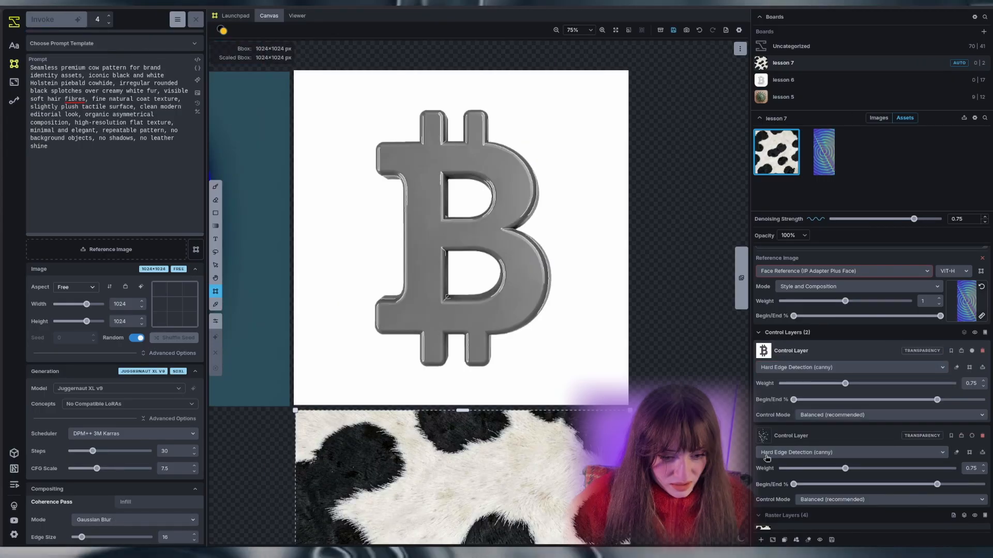
scroll(885, 455, down, 2)
click(880, 475)
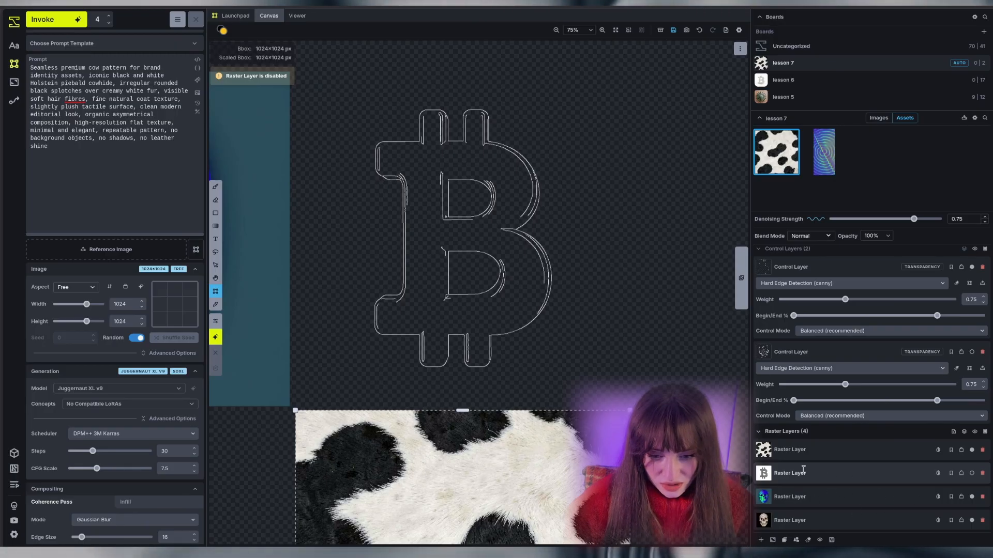
Enable the bitcoin-shaped regional guidance layer.
scroll(803, 469, up, 3)
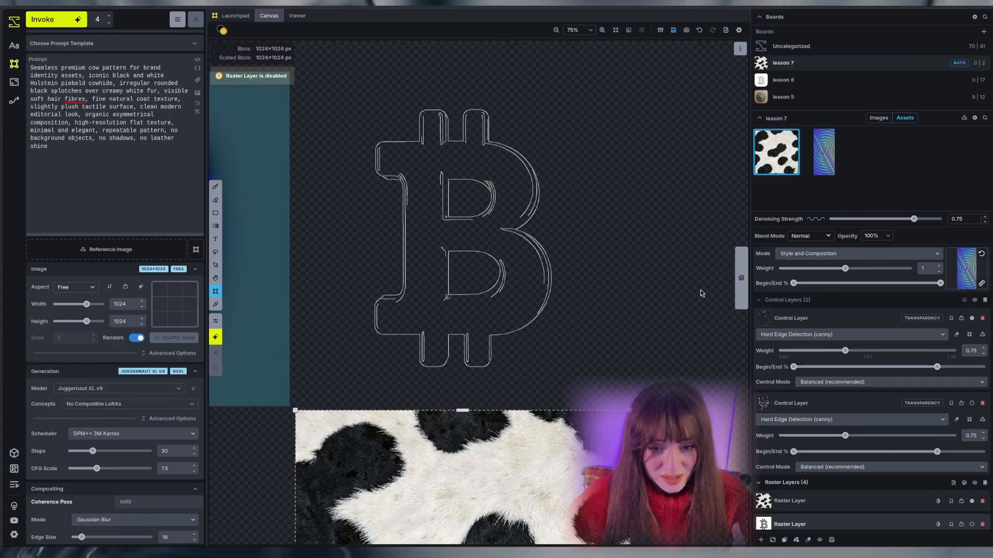
scroll(832, 448, down, 2)
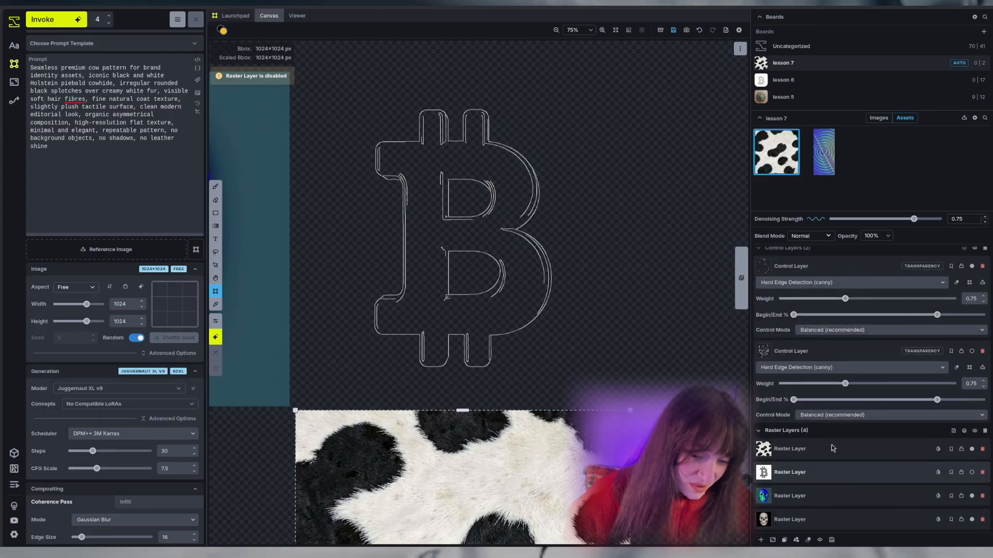
scroll(912, 351, up, 5)
click(972, 330)
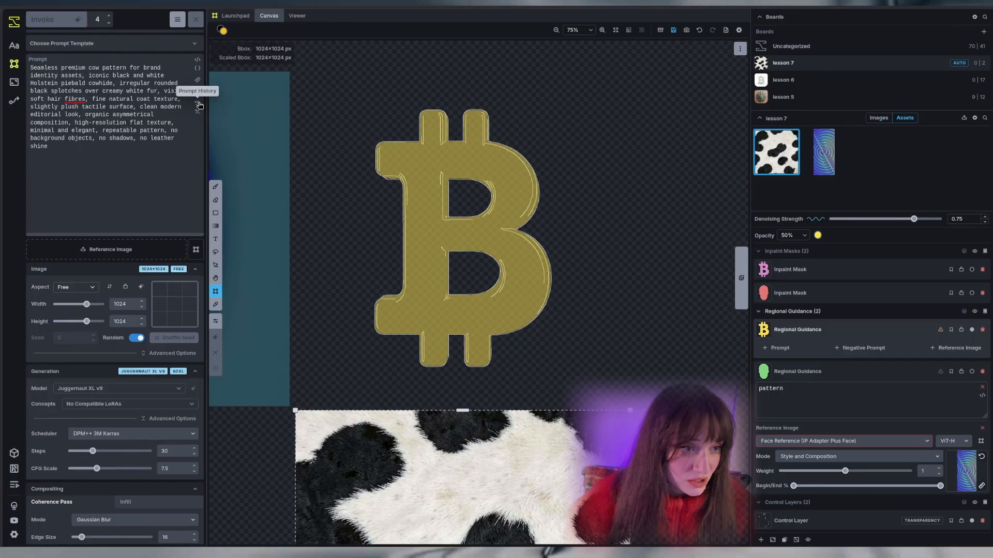
Reload the 3D bitcoin prompt from the prompt history and insert "cow pattern," after "symbol only,".
click(199, 105)
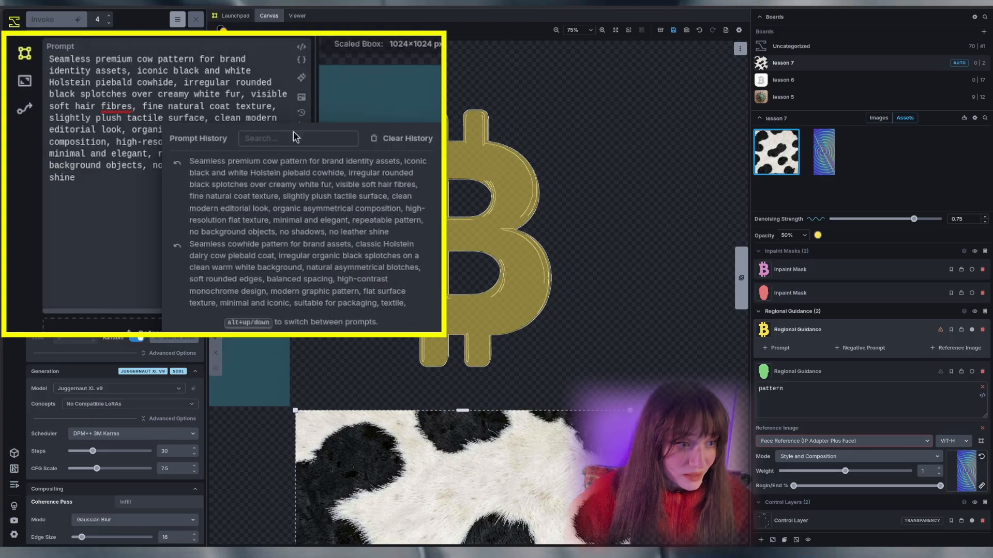
scroll(299, 219, down, 5)
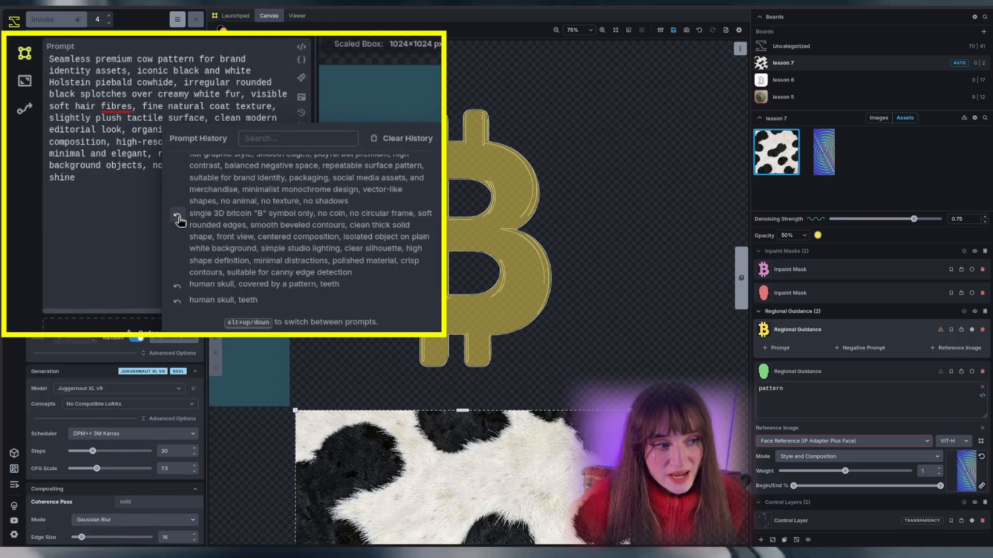
click(177, 217)
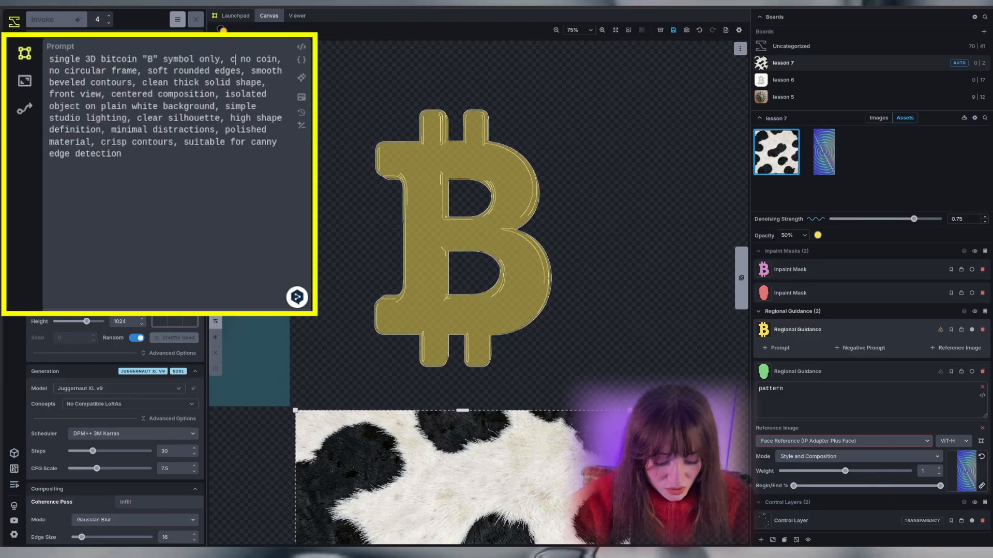
text(cow pattern)
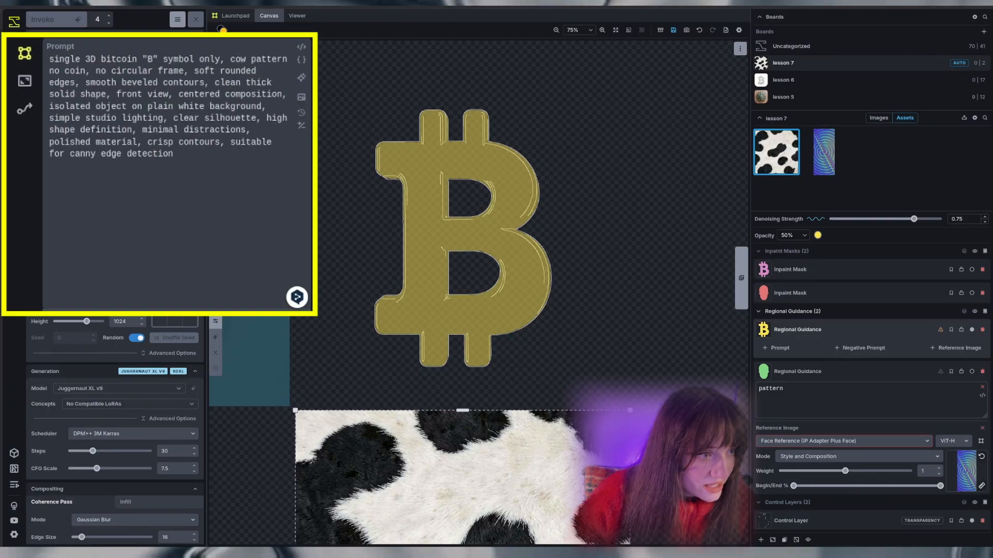
text(,)
drag(232, 59, 86, 72)
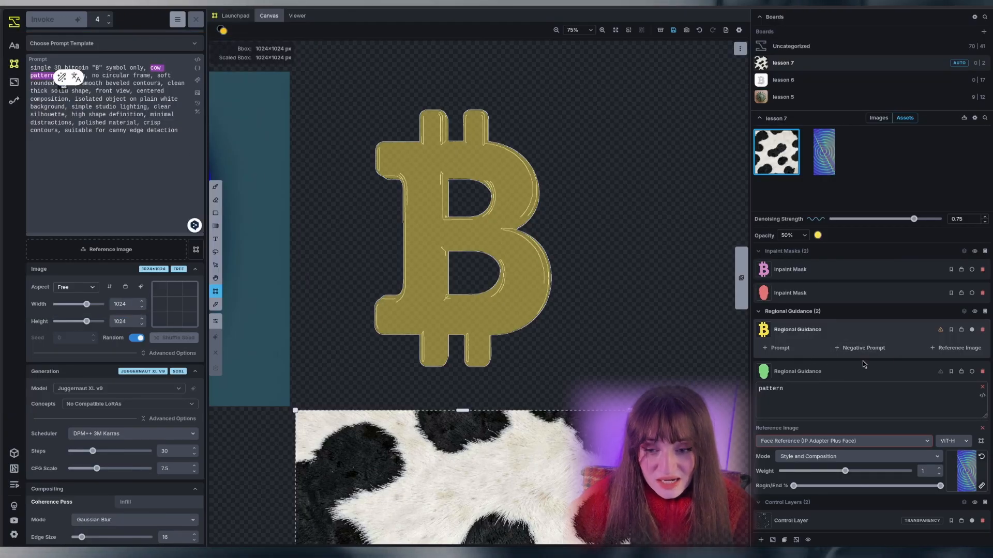
Give the bitcoin regional guidance the prompt "cow pattern" and add the saved cow pattern image as its reference image.
click(777, 348)
right_click(861, 337)
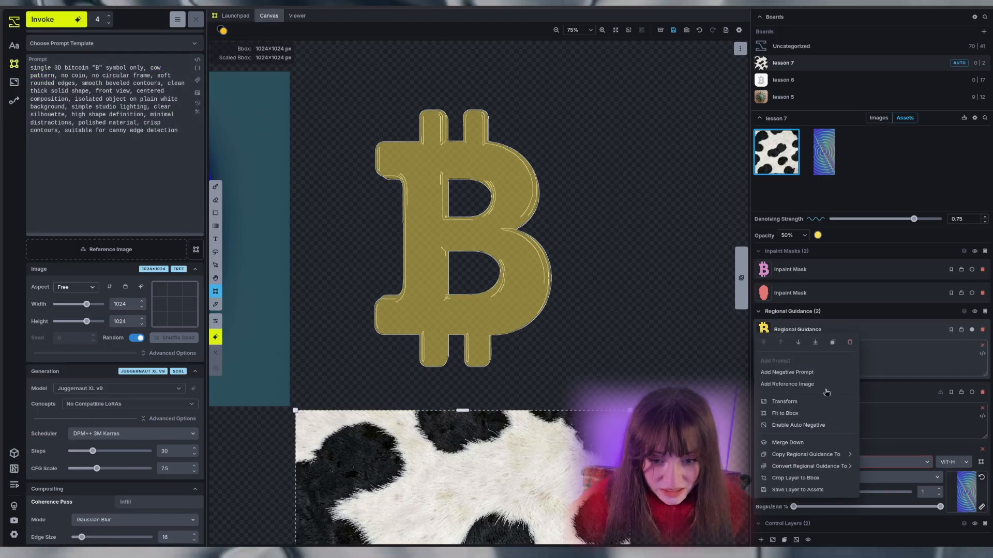
click(778, 384)
drag(765, 143, 847, 292)
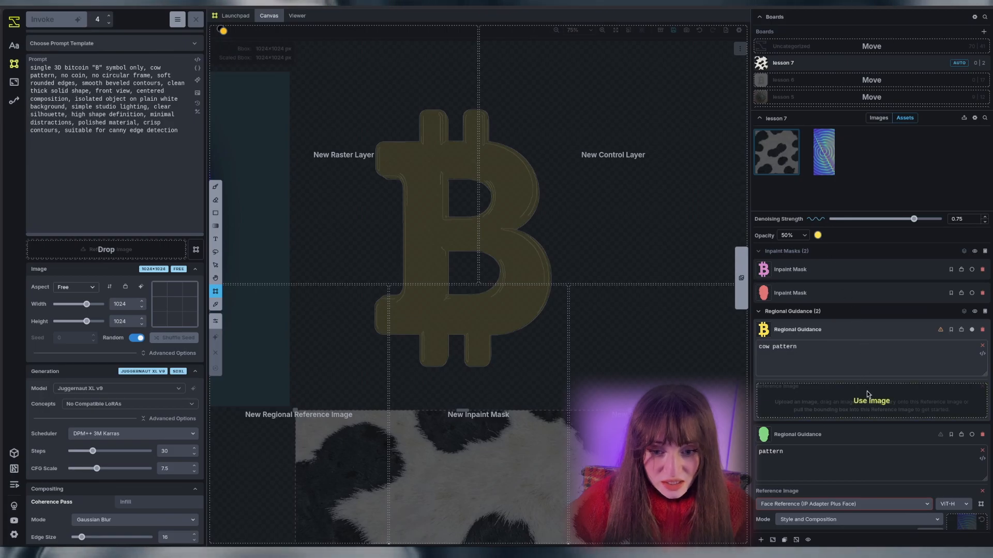
drag(868, 397, 864, 397)
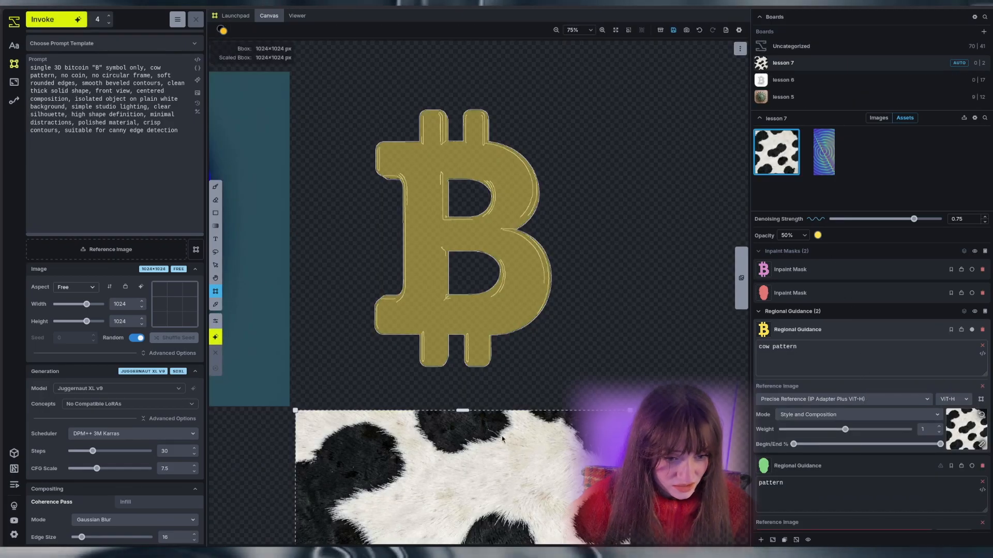
Enable the bitcoin-shaped inpaint mask.
scroll(480, 413, down, 1)
scroll(483, 356, up, 3)
drag(483, 352, 457, 149)
drag(530, 354, 528, 186)
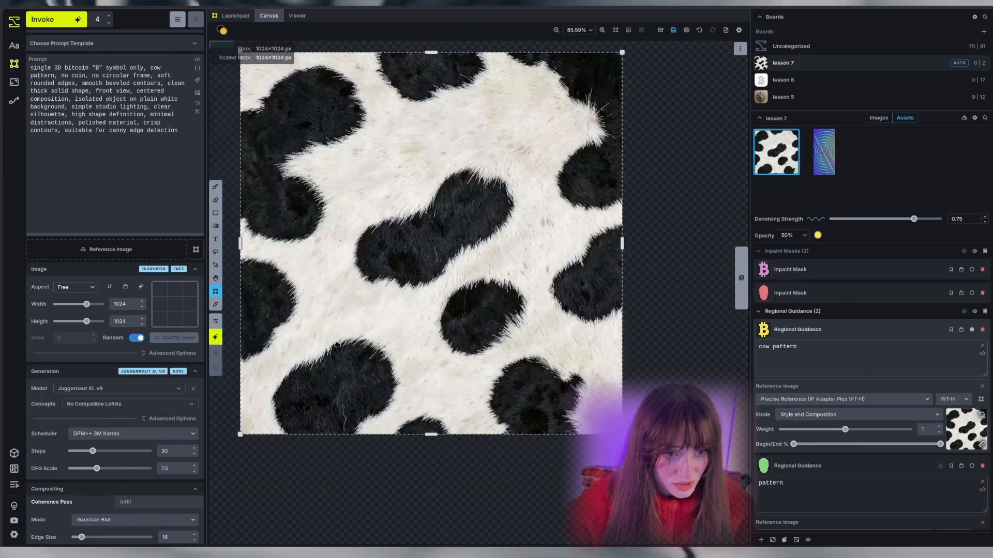
drag(704, 56, 728, 294)
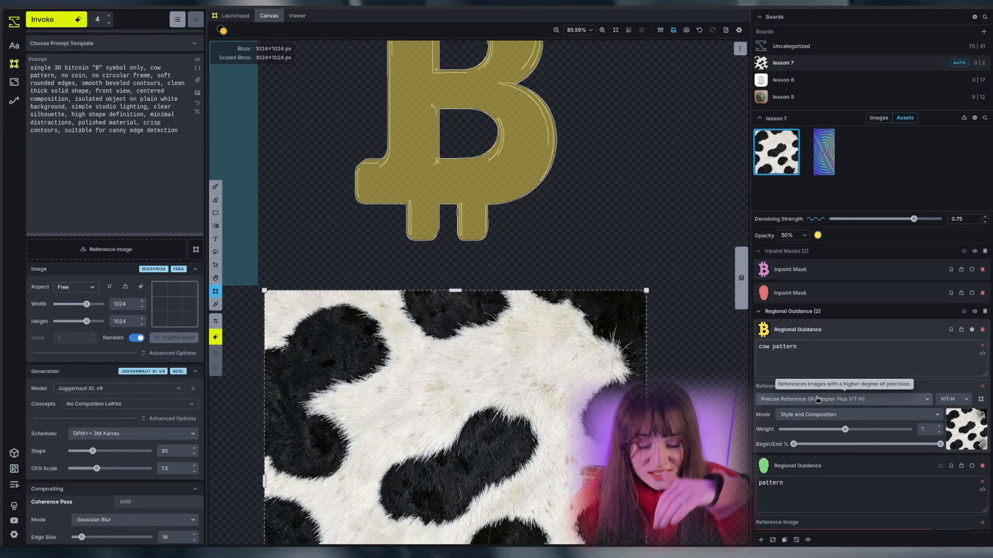
click(807, 269)
scroll(620, 199, down, 1)
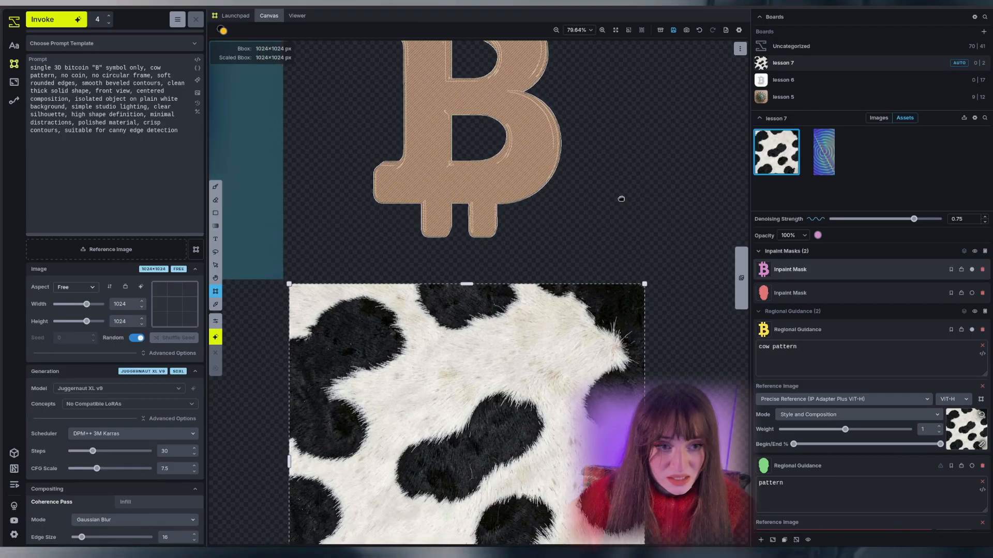
drag(621, 199, 621, 348)
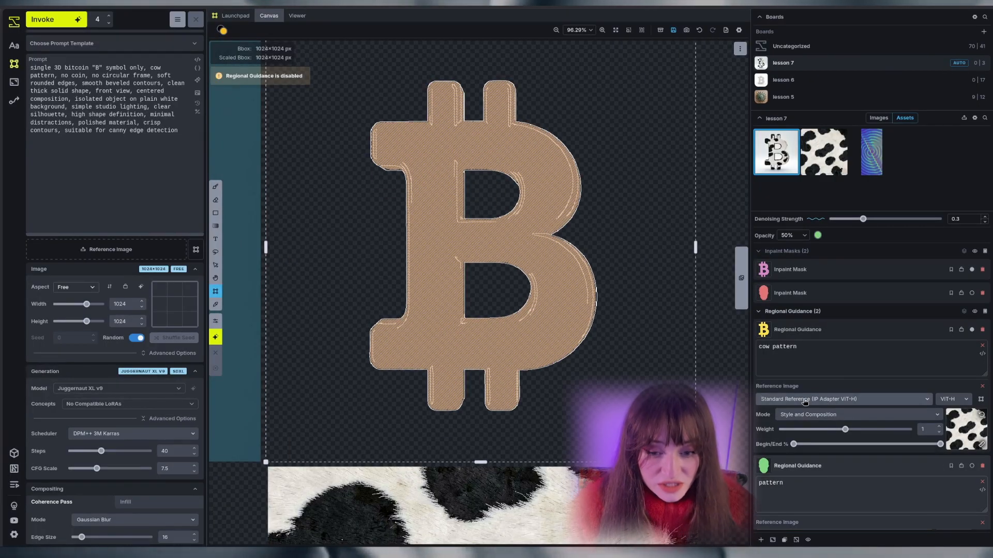
Use Standard Reference (IP Adapter ViT-H) as the model for the cow reference image and generate the bitcoin images.
click(807, 399)
click(809, 455)
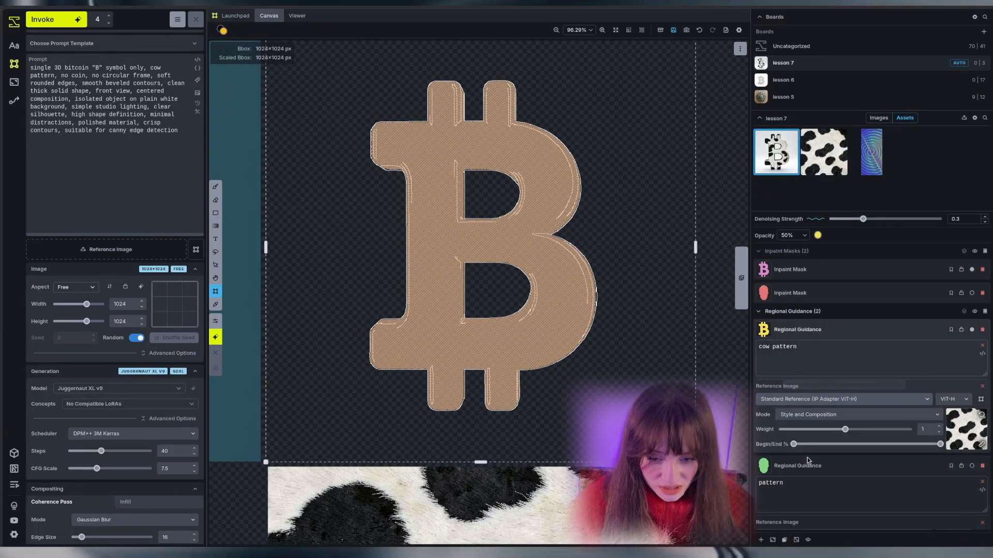
click(789, 402)
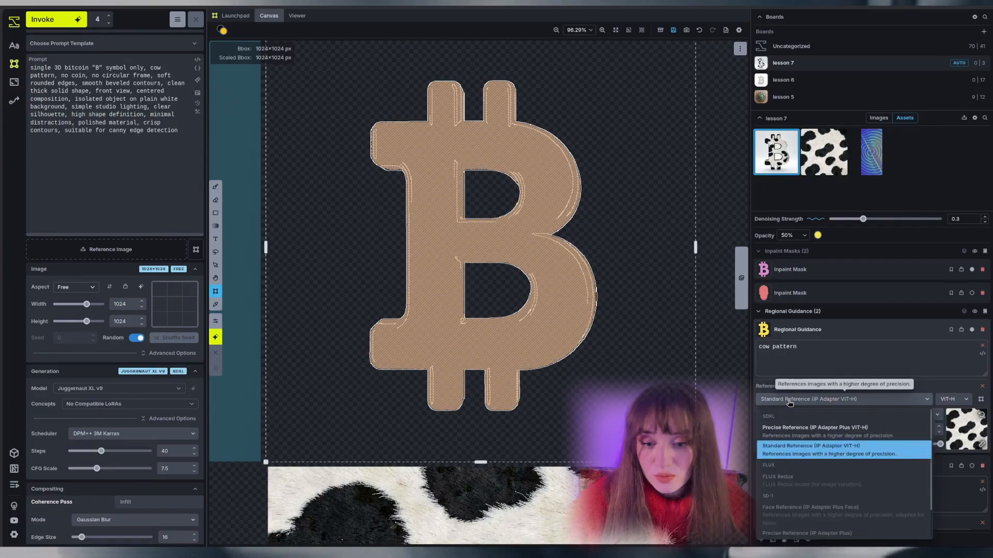
click(787, 400)
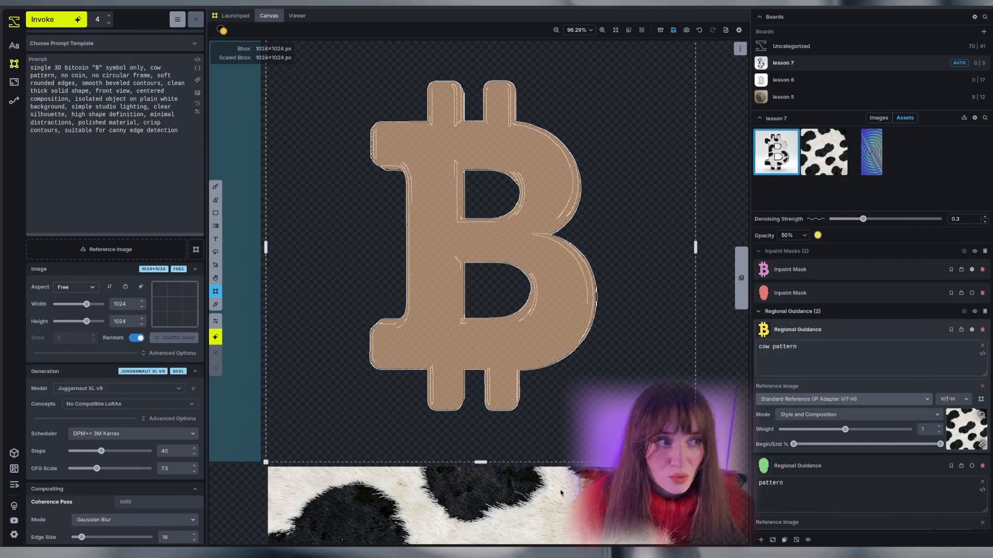
key(ctrl+Return)
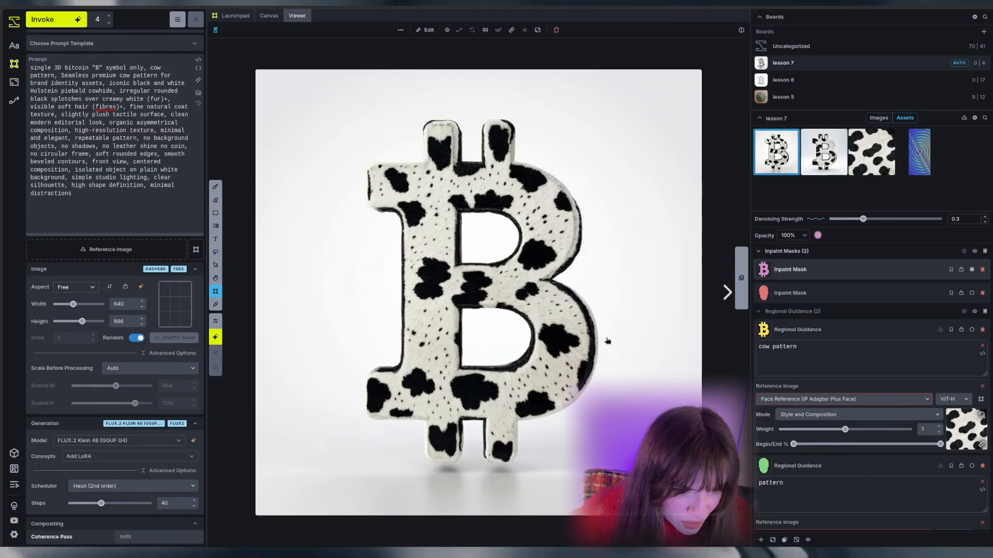
Return to the canvas with the cow-patterned bitcoin and clear the main prompt.
click(269, 16)
scroll(501, 285, down, 5)
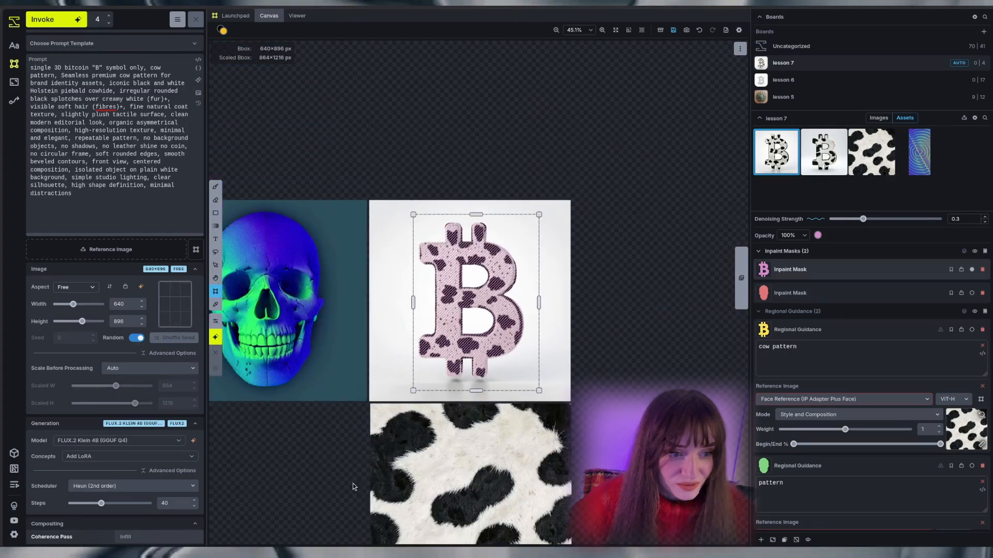
drag(399, 394, 325, 447)
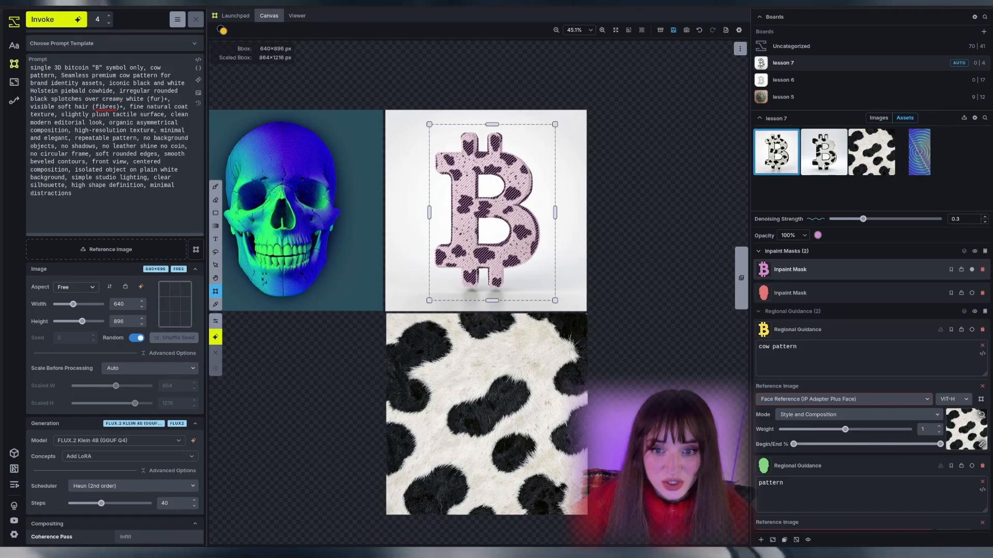
key(ctrl+a)
key(BackSpace)
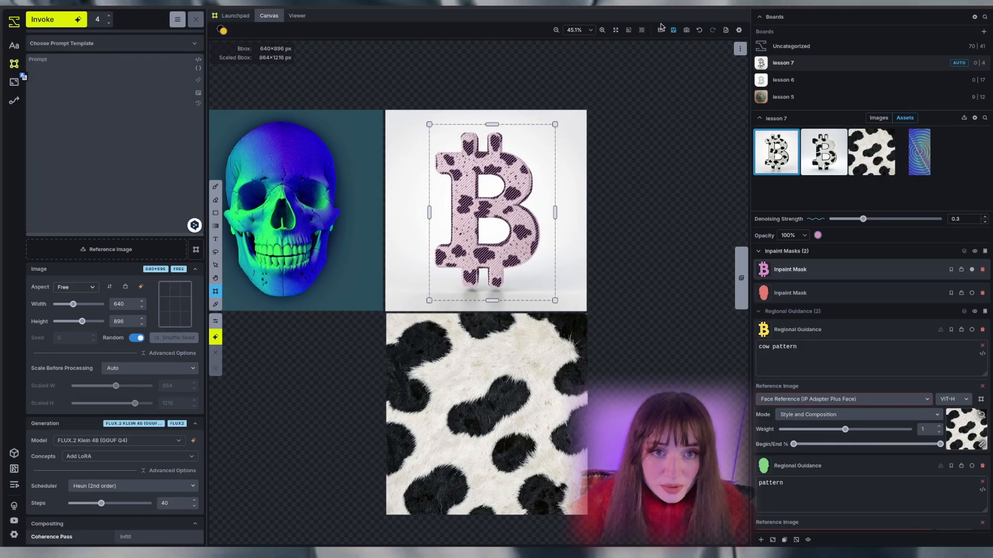
Set the bounding box to 1024 pixels wide and 1024 pixels high.
click(630, 33)
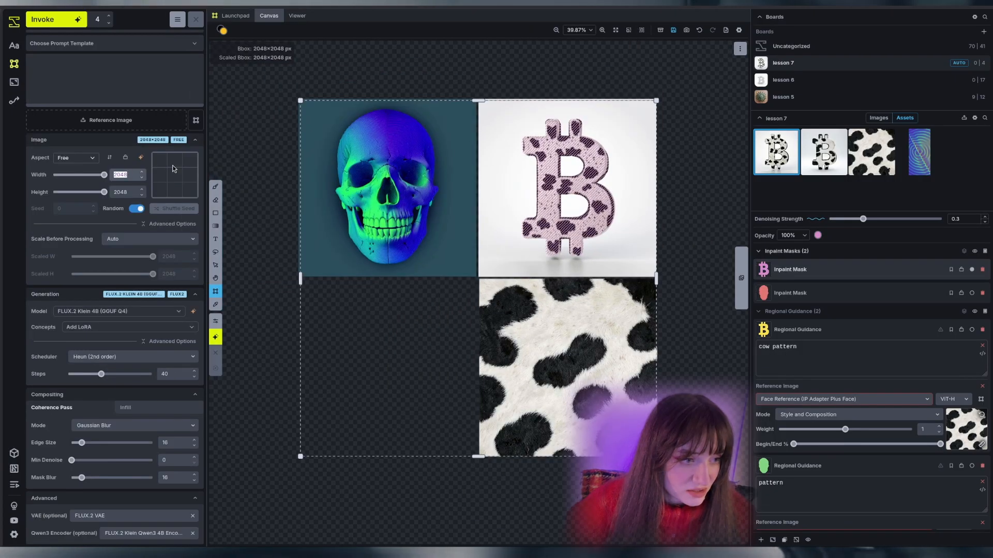
text(1024)
key(Tab)
text(1024)
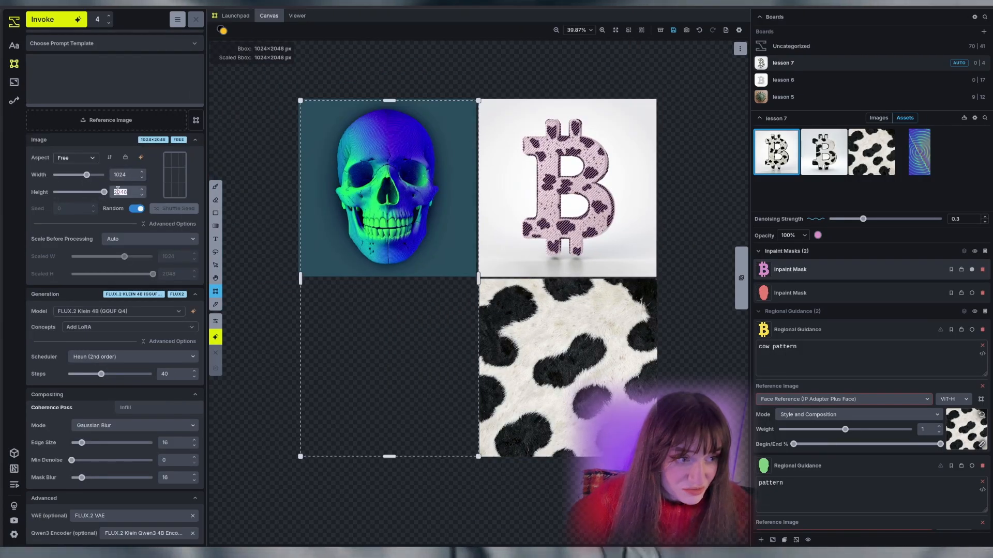
key(Return)
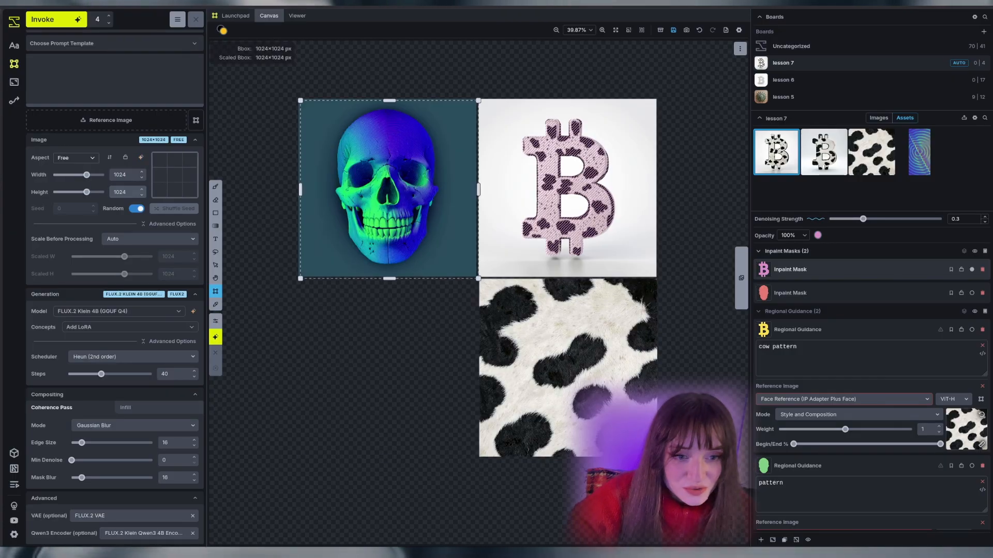
Move the bounding box to the empty area beneath the skull and generate images with the prompt "rubber duck".
drag(469, 254, 851, 344)
drag(316, 319, 414, 371)
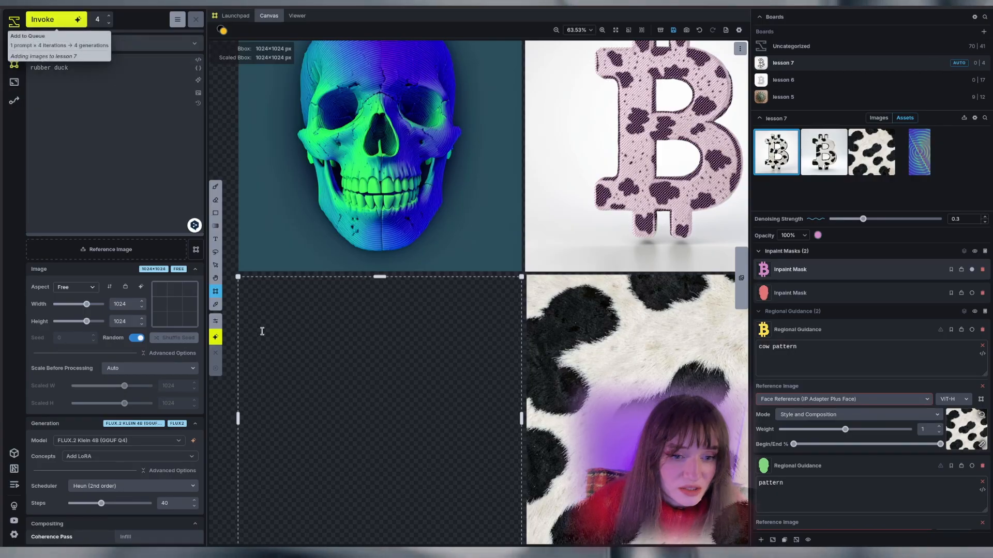
click(46, 19)
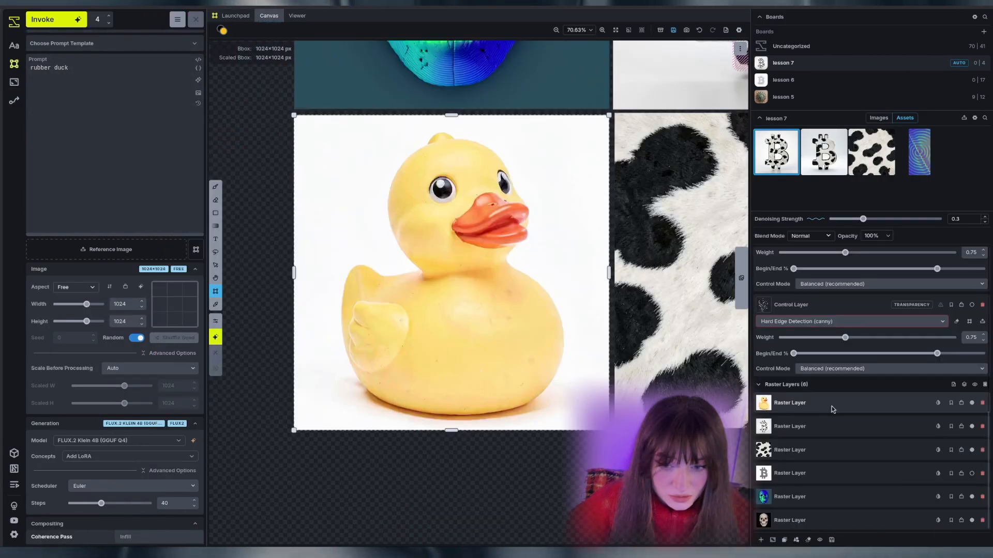
Select the whole duck as an object on its raster layer and save the selection as a new inpaint mask.
right_click(485, 62)
click(520, 135)
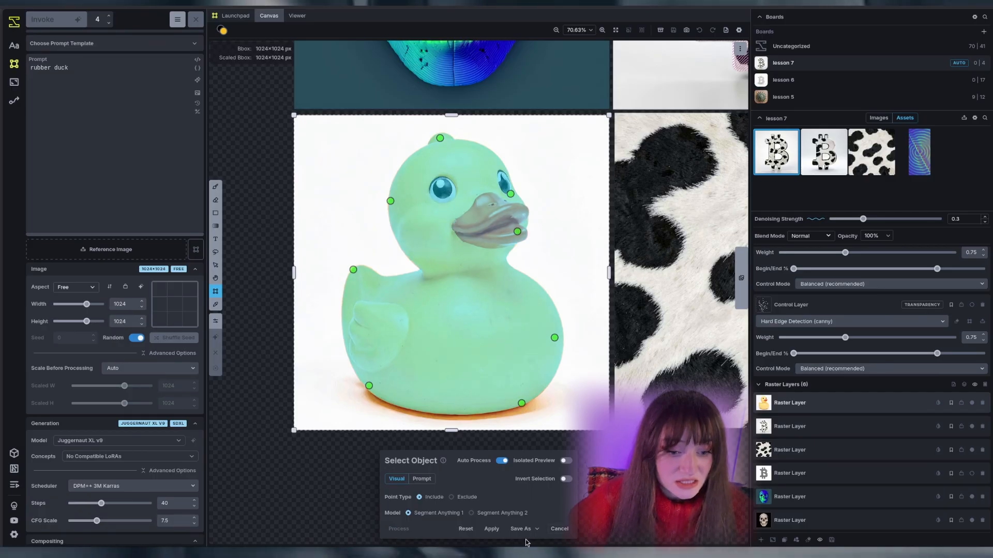
click(521, 529)
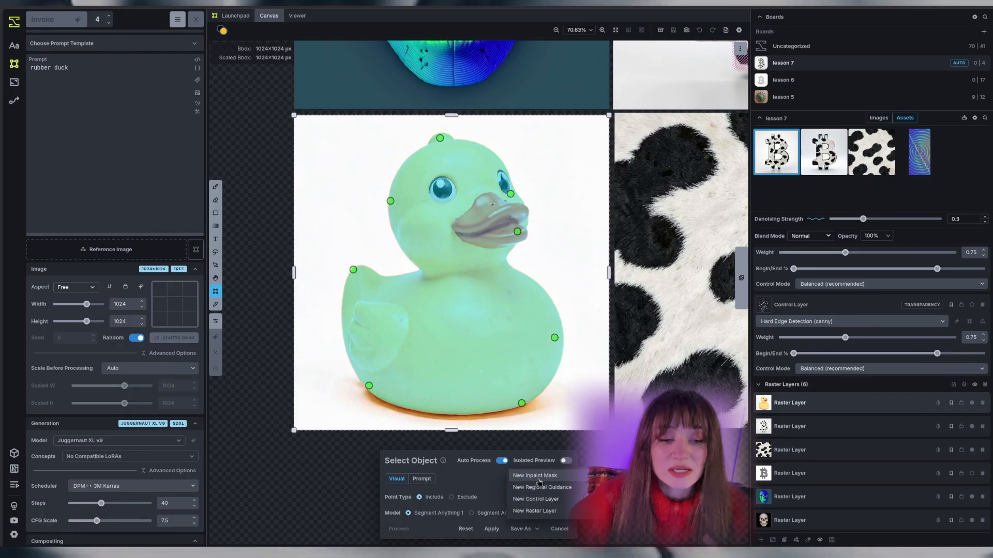
click(538, 482)
click(974, 384)
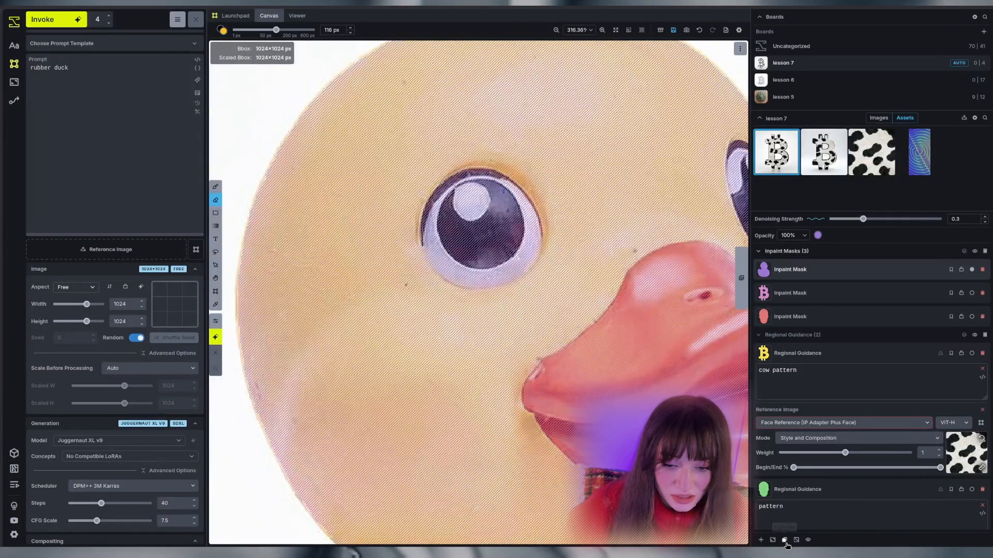
Duplicate the duck inpaint mask and rename one copy "Inpaint Mask - just in case".
click(783, 540)
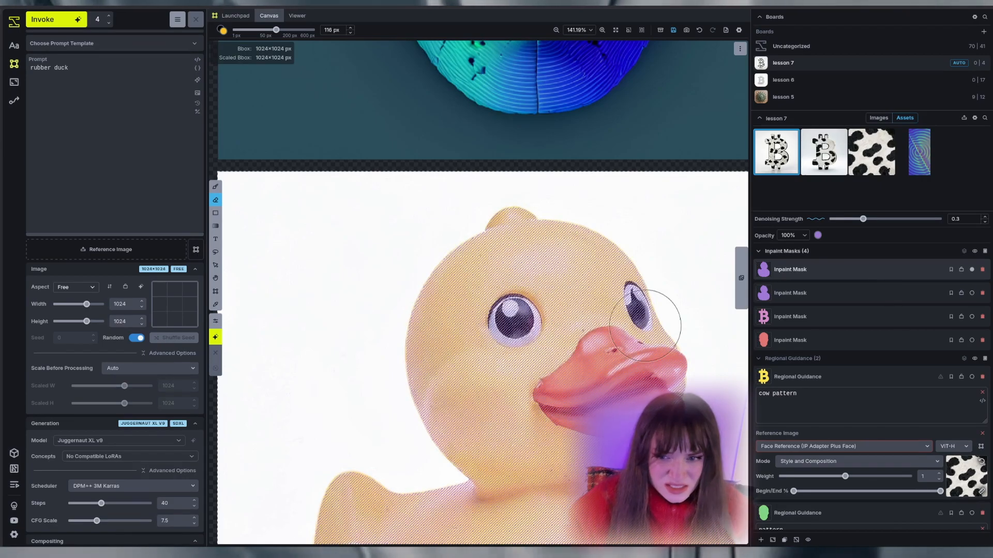
scroll(509, 383, up, 4)
double_click(804, 293)
text(- just in case)
key(Return)
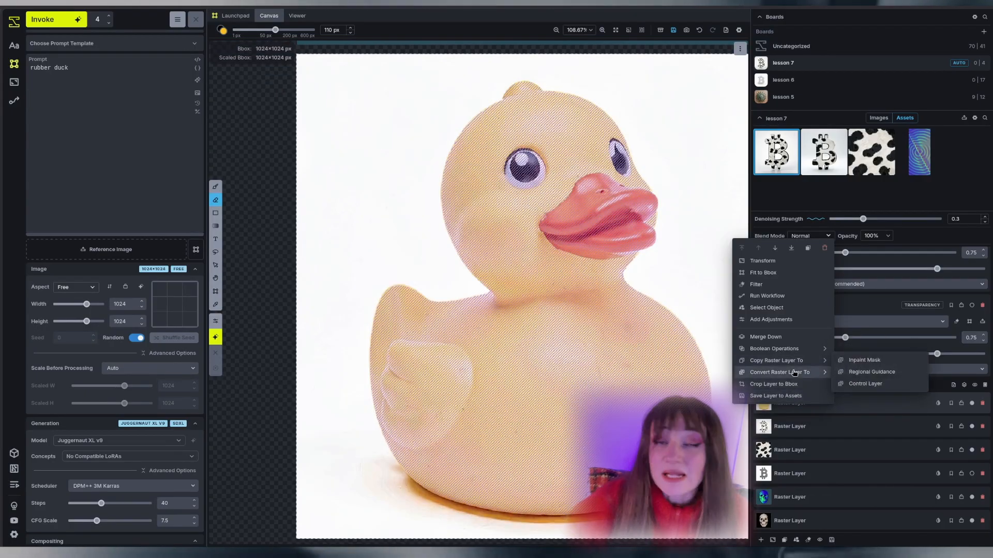
Copy the rubber duck raster layer to a Hard Edge Detection (canny) control layer and disable the duck raster layer.
click(863, 404)
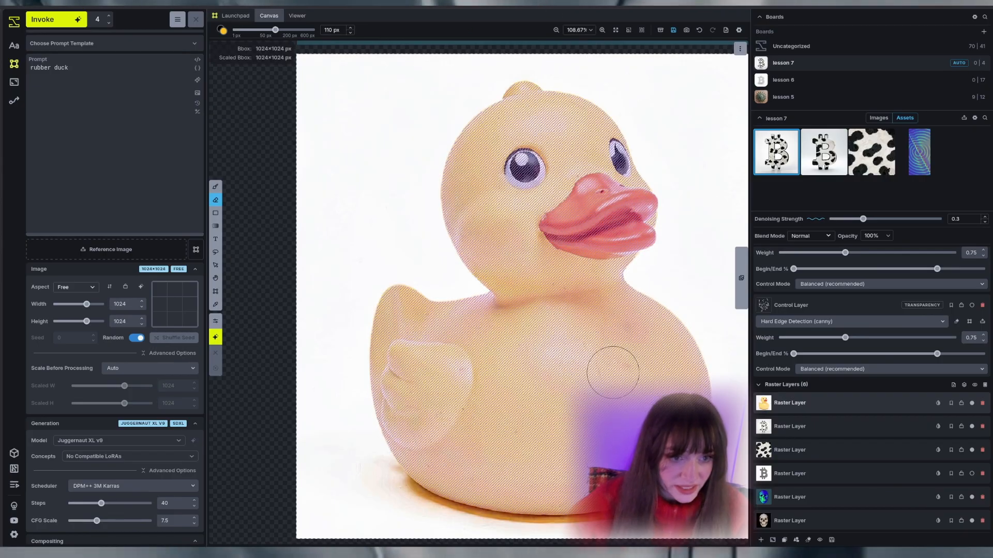
right_click(860, 409)
mouse_move(849, 364)
click(890, 387)
scroll(938, 378, down, 7)
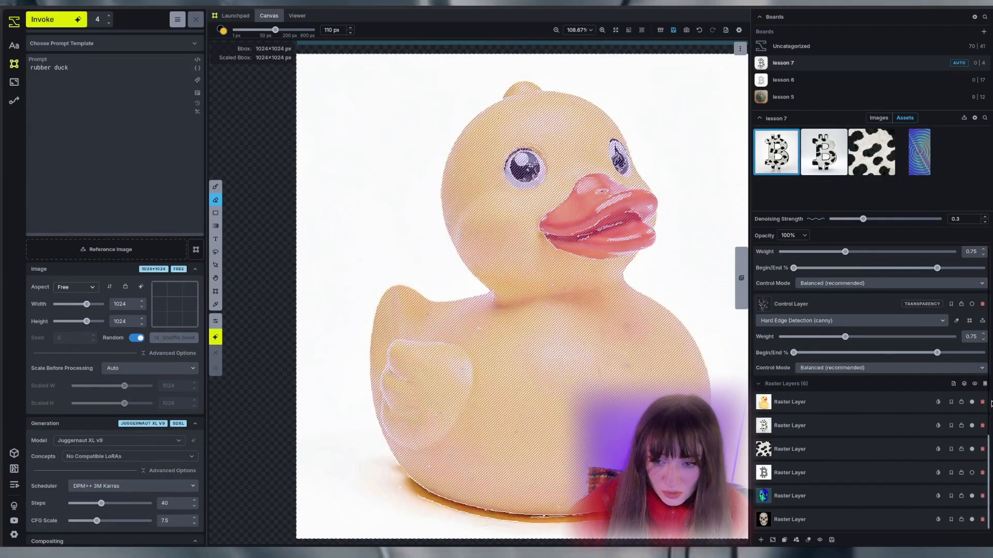
click(972, 402)
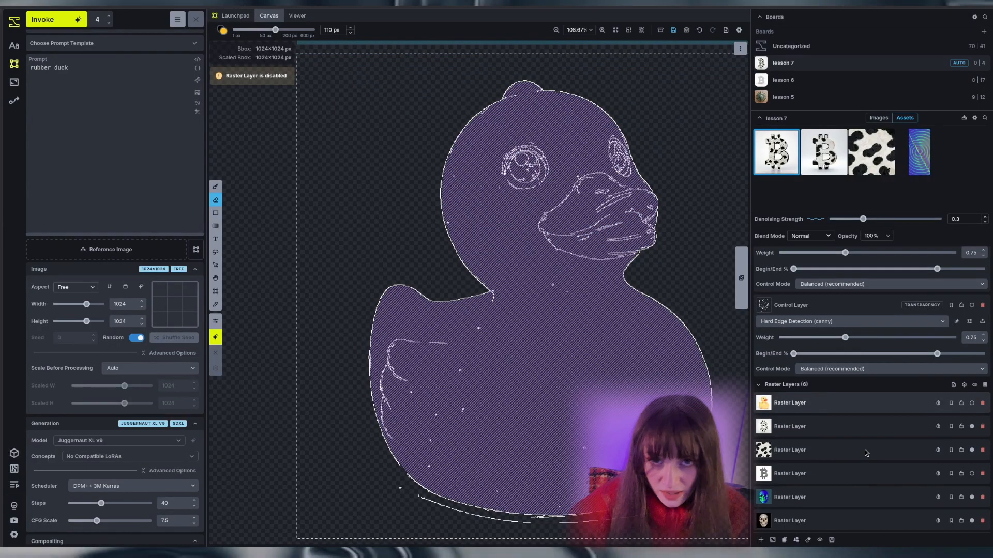
Erase both eye outlines from the duck's canny control layer.
scroll(861, 351, up, 5)
click(861, 346)
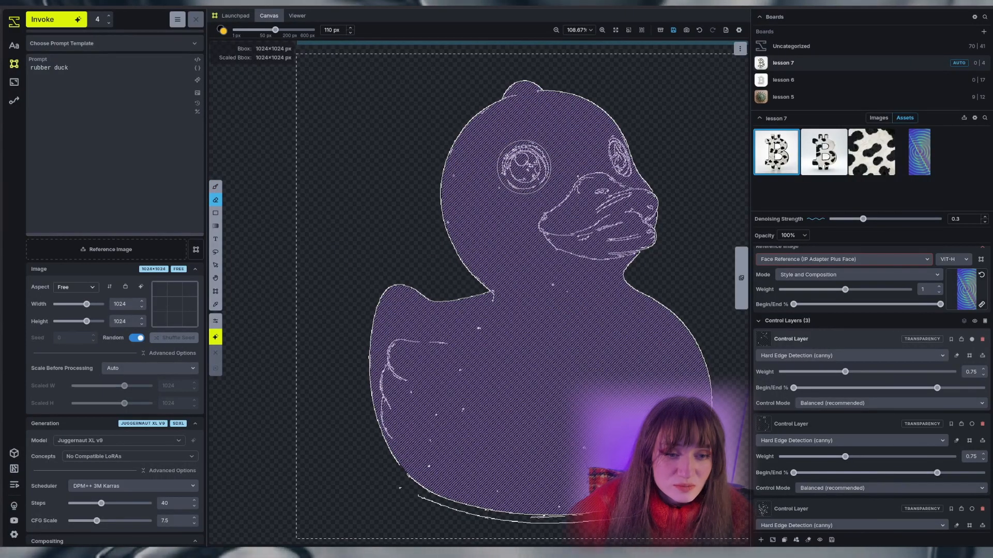
scroll(588, 145, up, 5)
scroll(588, 147, down, 3)
scroll(588, 147, up, 10)
scroll(569, 150, down, 6)
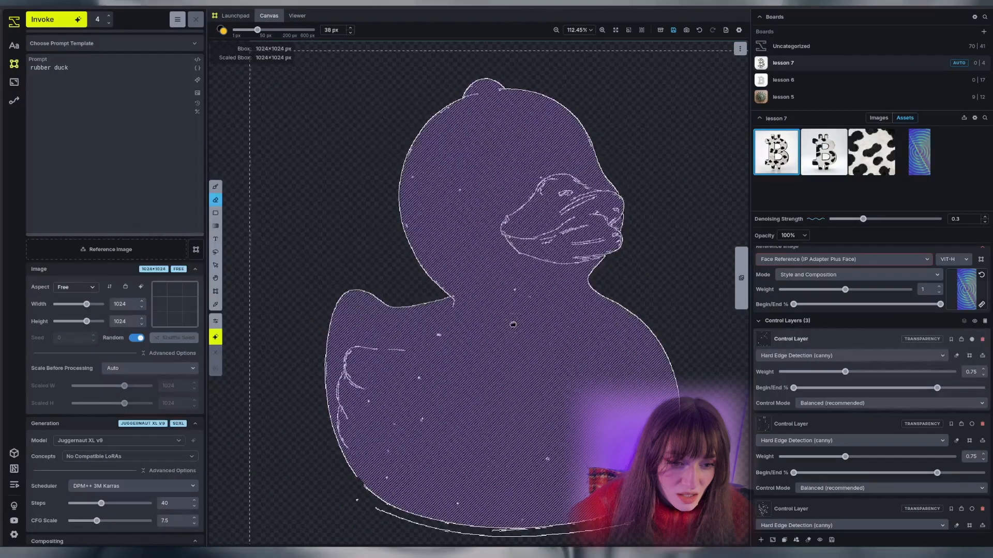
drag(514, 328, 555, 98)
scroll(671, 299, up, 3)
mouse_move(667, 295)
mouse_down()
mouse_move(519, 317)
mouse_move(409, 294)
mouse_move(484, 316)
mouse_up()
scroll(484, 316, down, 5)
mouse_move(664, 186)
mouse_down()
mouse_move(653, 273)
mouse_move(667, 450)
mouse_up()
Copy the duck inpaint mask to a new regional guidance layer.
scroll(651, 362, up, 2)
scroll(902, 389, up, 4)
scroll(902, 326, up, 3)
click(974, 373)
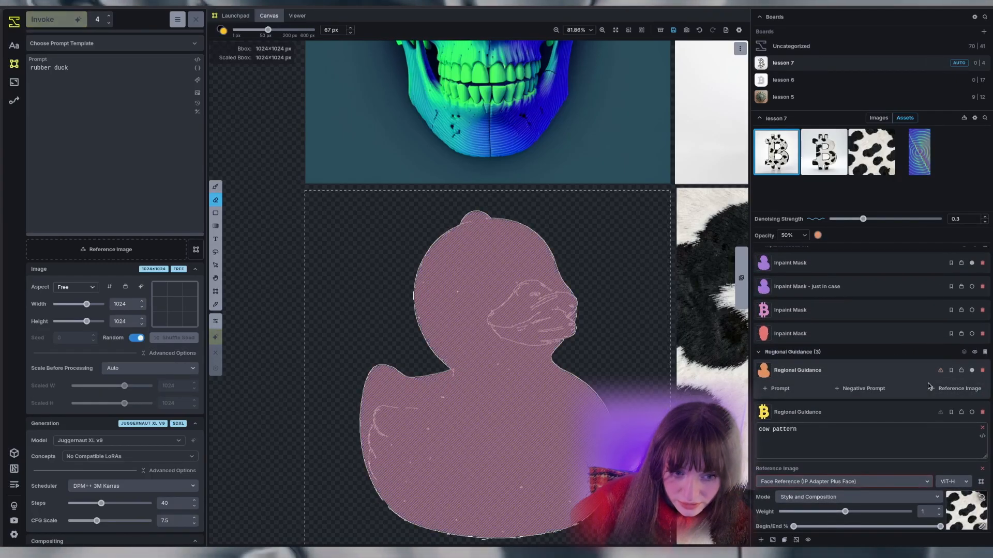
Erase the beak area from the duck's regional guidance layer.
scroll(532, 314, up, 4)
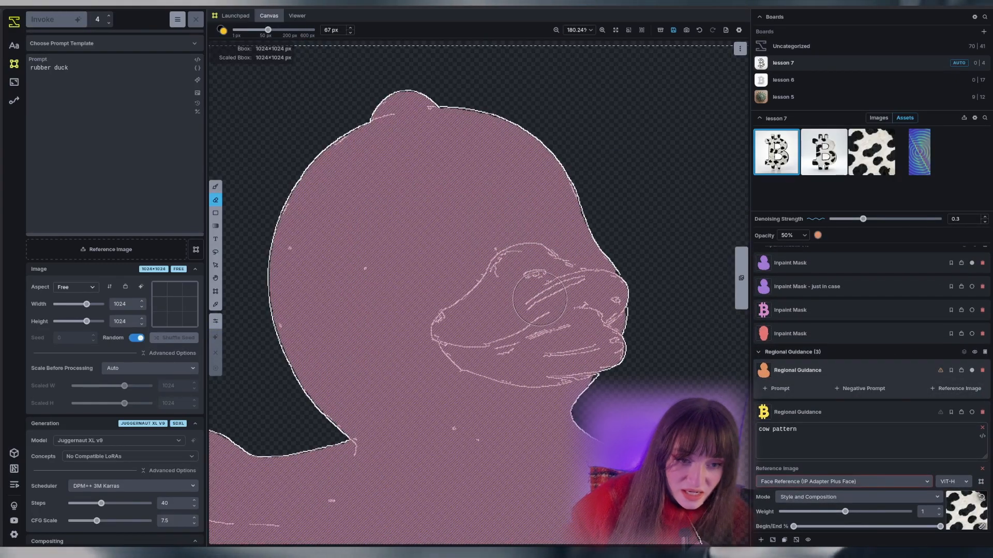
drag(531, 271, 519, 272)
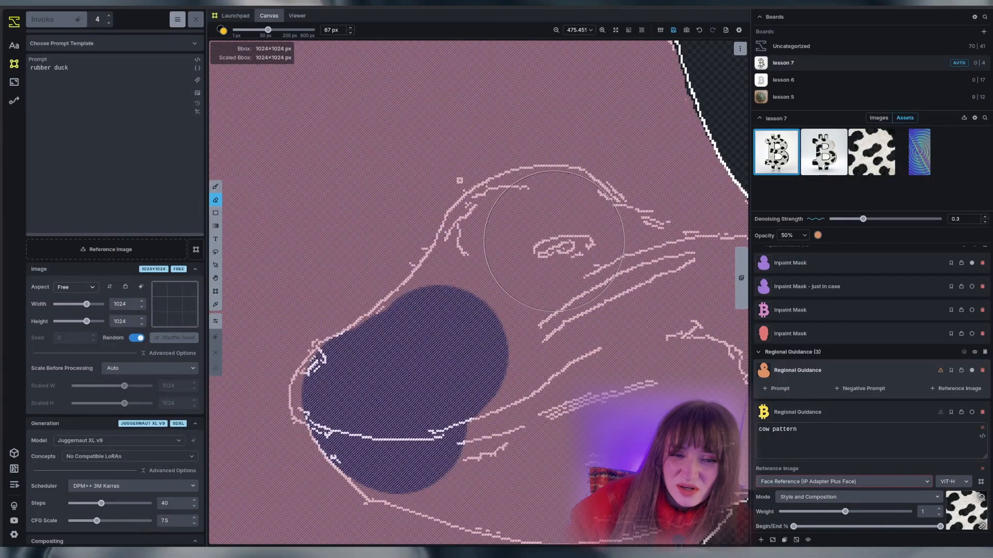
click(555, 239)
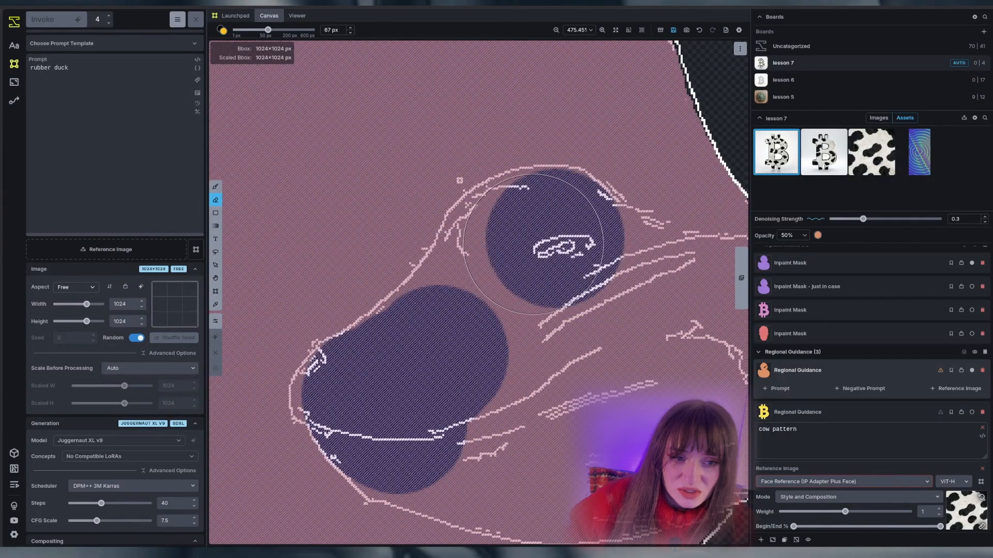
drag(505, 252, 446, 362)
mouse_move(585, 299)
mouse_down()
mouse_move(481, 260)
mouse_move(438, 260)
mouse_up()
scroll(448, 237, down, 5)
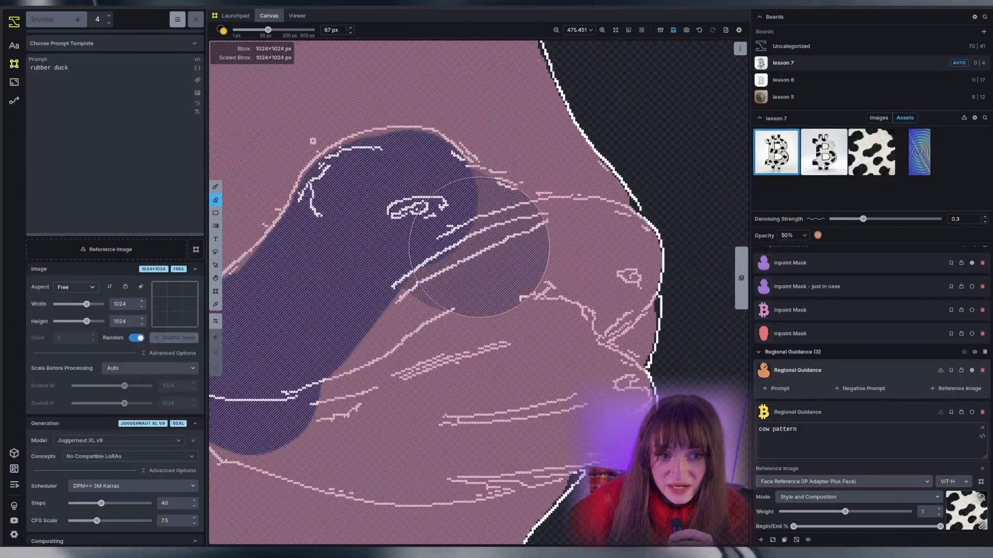
Copy the beakless duck regional guidance to a new inpaint mask and delete the earlier full-duck mask, keeping the "just in case" copy.
right_click(831, 373)
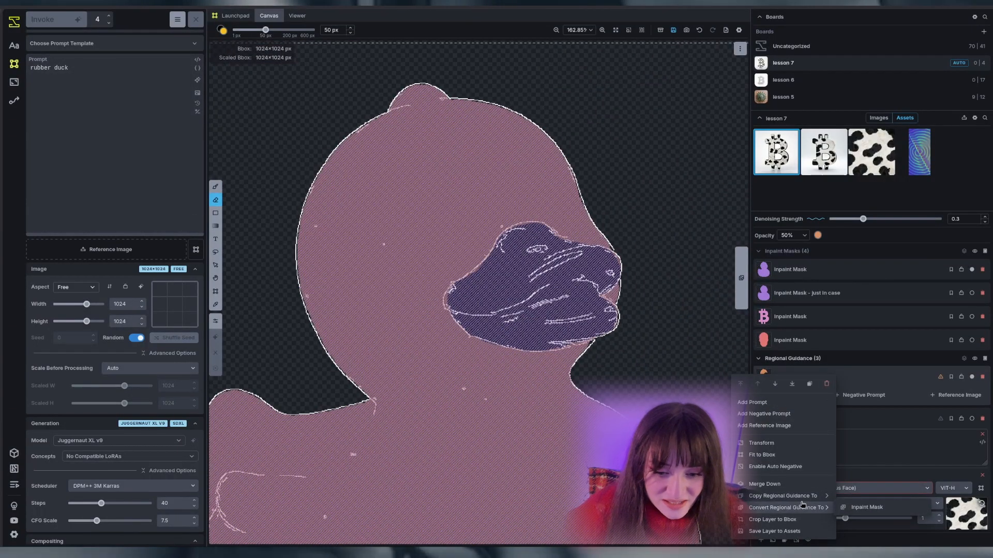
mouse_move(795, 497)
click(868, 500)
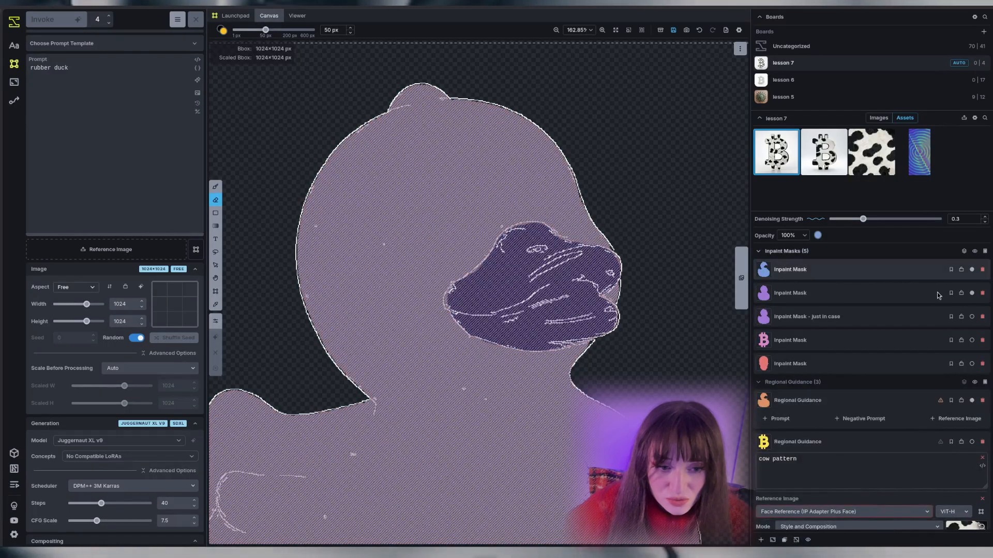
click(983, 293)
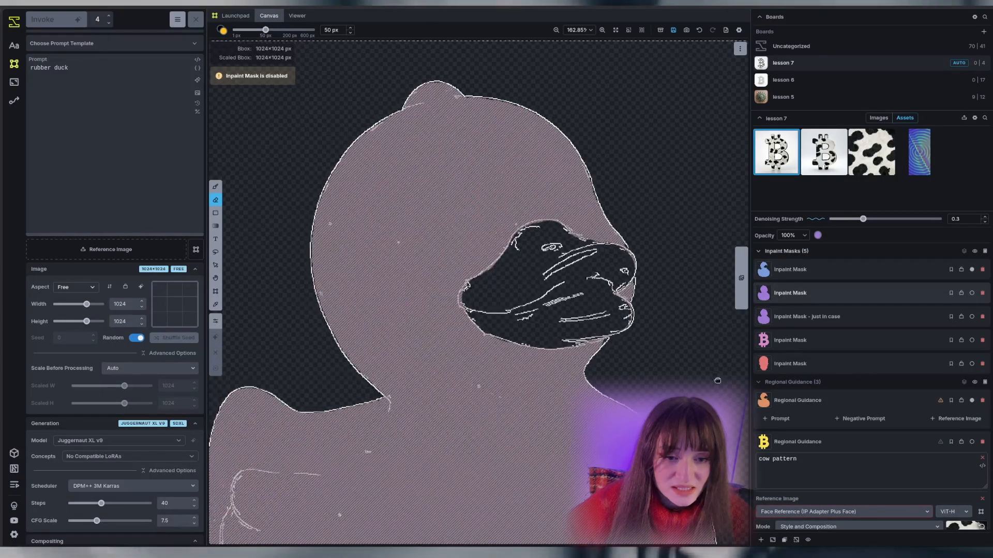
scroll(536, 300, down, 4)
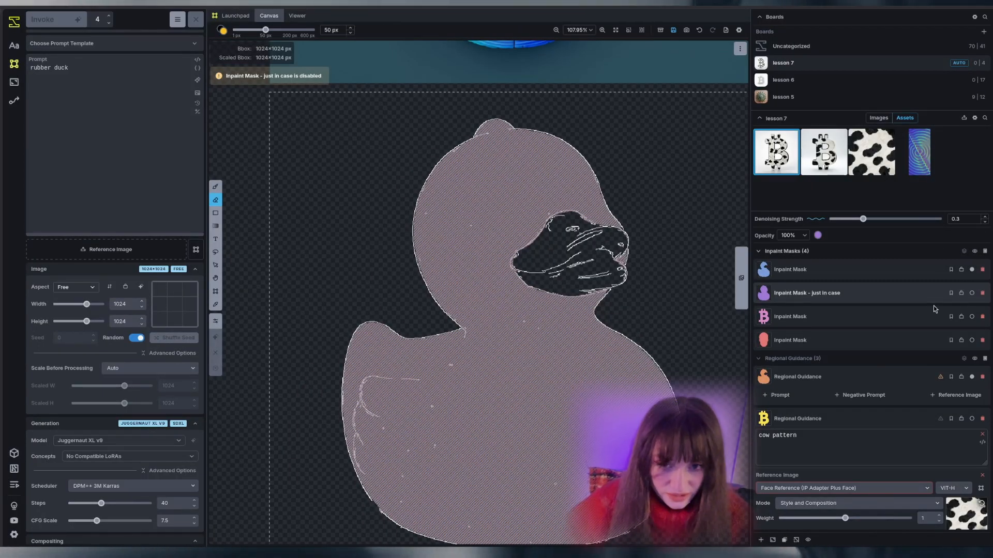
Add the cow pattern image as the duck regional guidance's reference image, using the Standard Reference (IP Adapter ViT-H) model.
click(944, 399)
drag(872, 153, 932, 404)
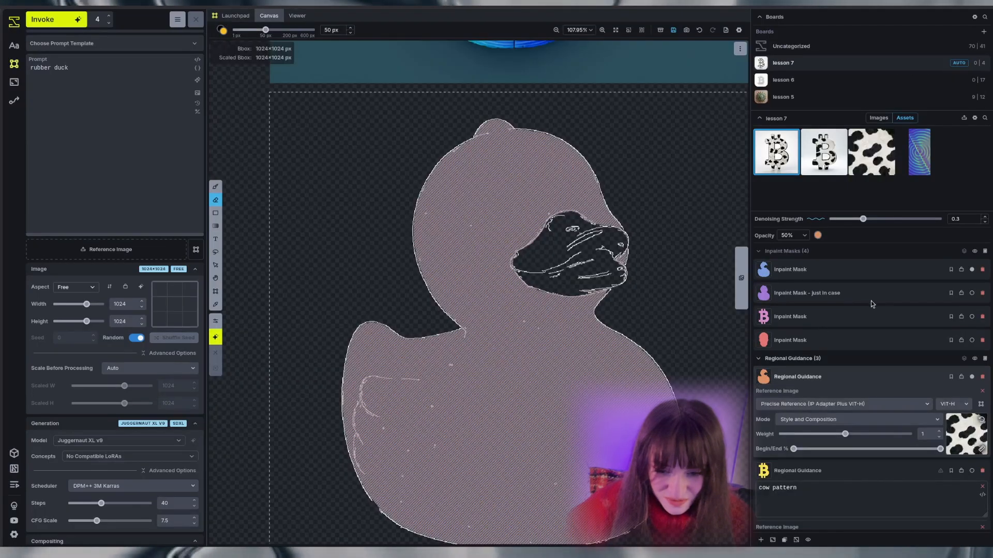
click(859, 404)
click(795, 466)
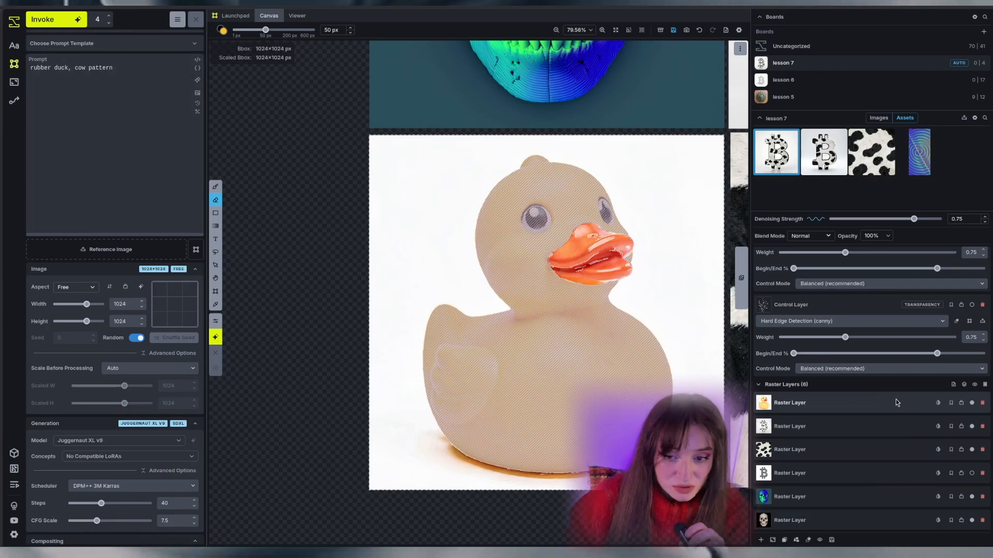
Check the duck's layers and generate images with the prompt "rubber duck, cow pattern" at a denoising strength of 0.75.
scroll(851, 411, up, 5)
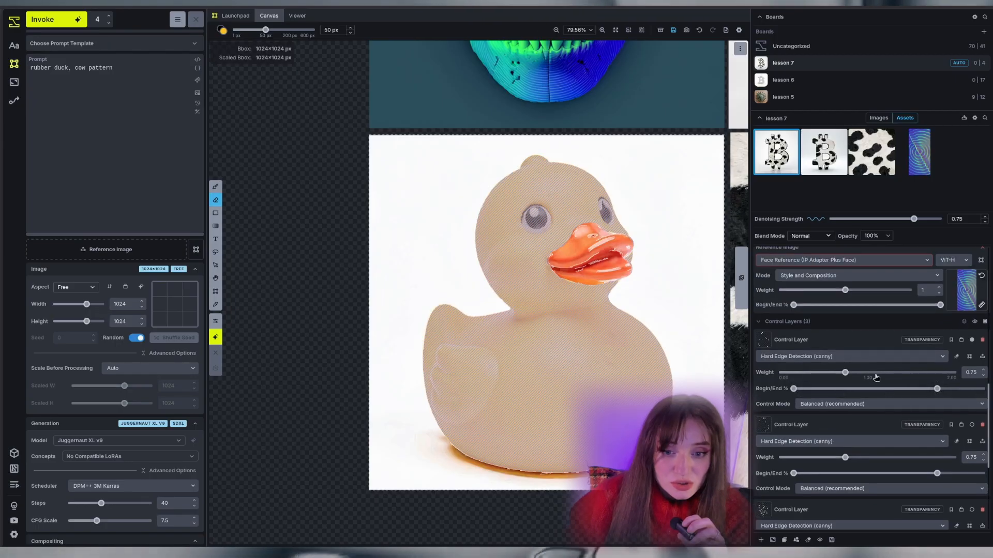
scroll(879, 343, up, 1)
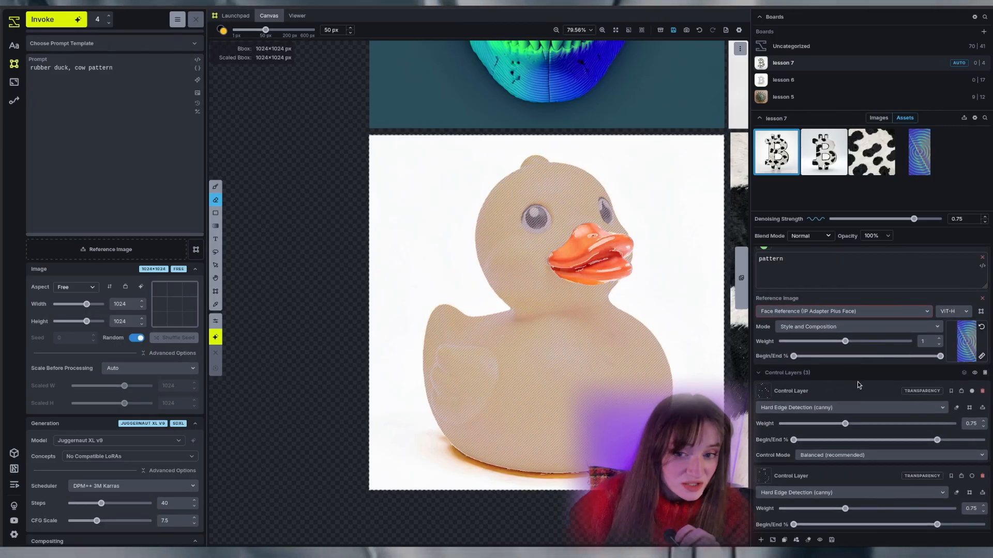
scroll(857, 382, up, 4)
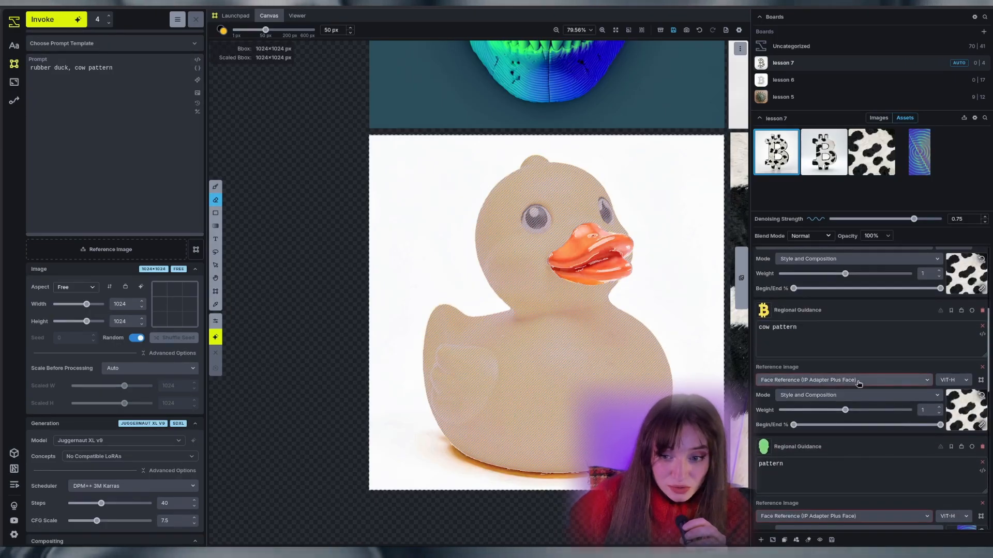
scroll(854, 369, up, 4)
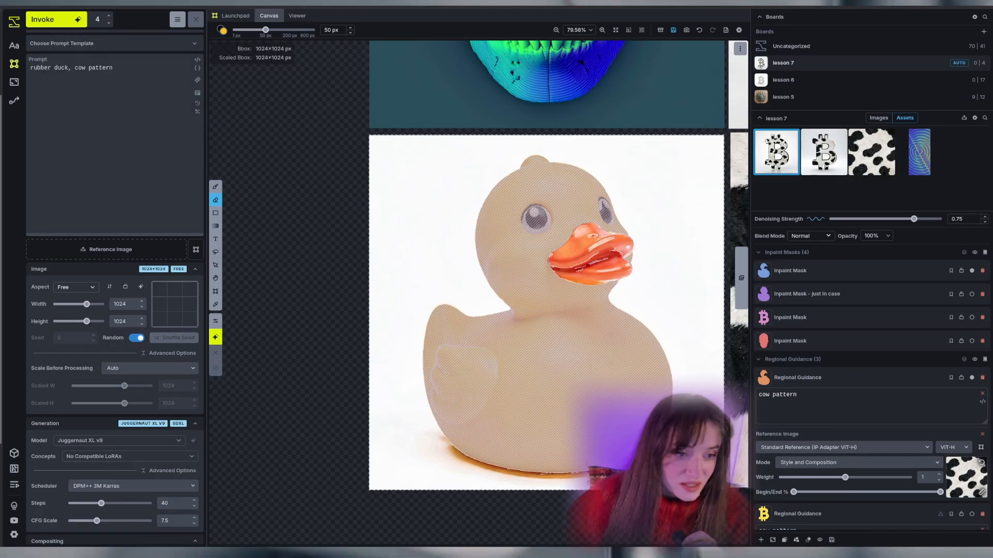
click(33, 14)
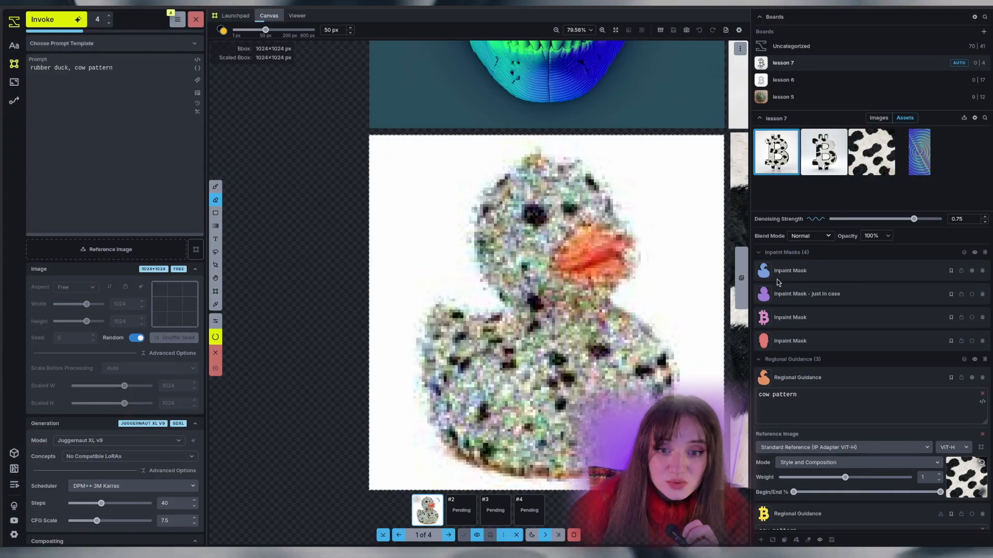
Accept the first cow-patterned duck result onto the canvas and activate the bounding box tool.
scroll(806, 336, down, 5)
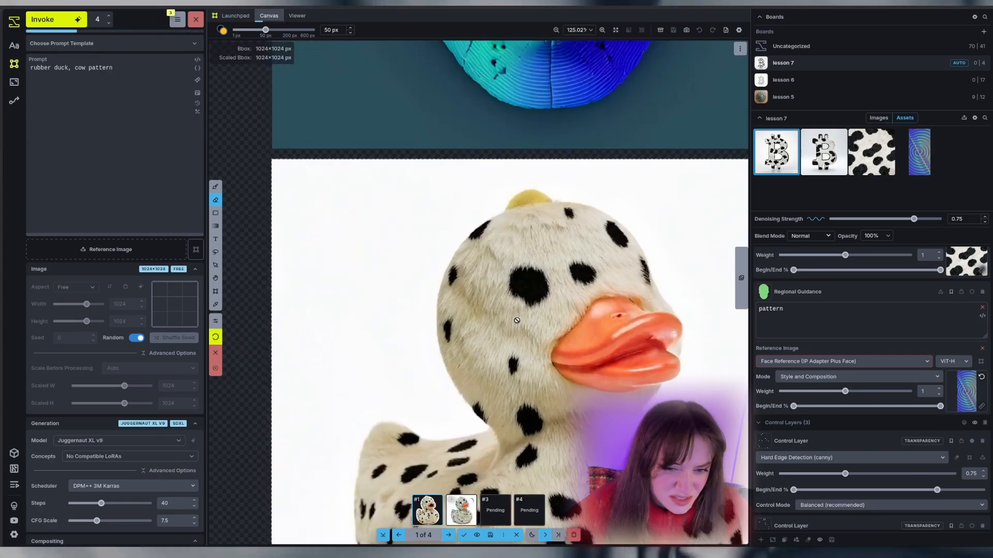
scroll(568, 352, down, 2)
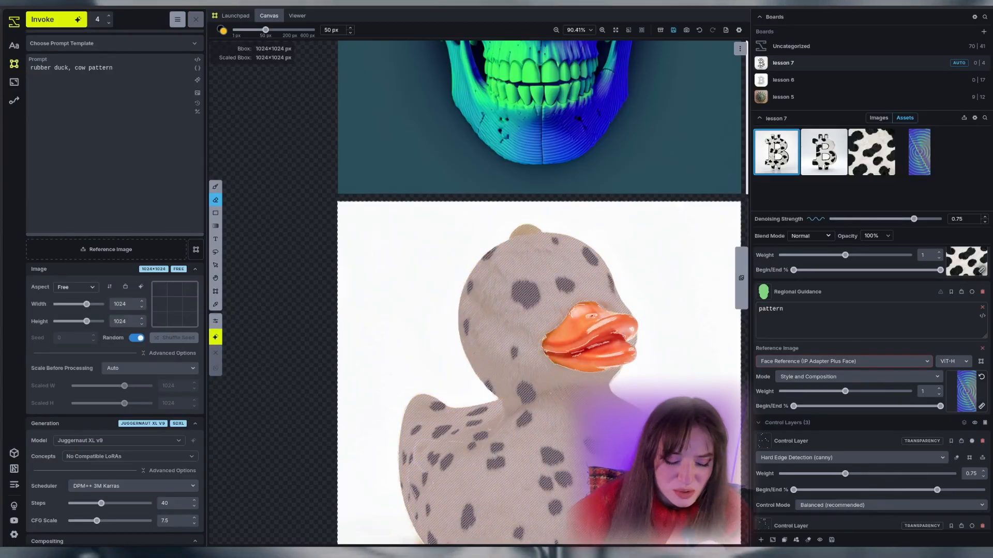
scroll(553, 311, down, 2)
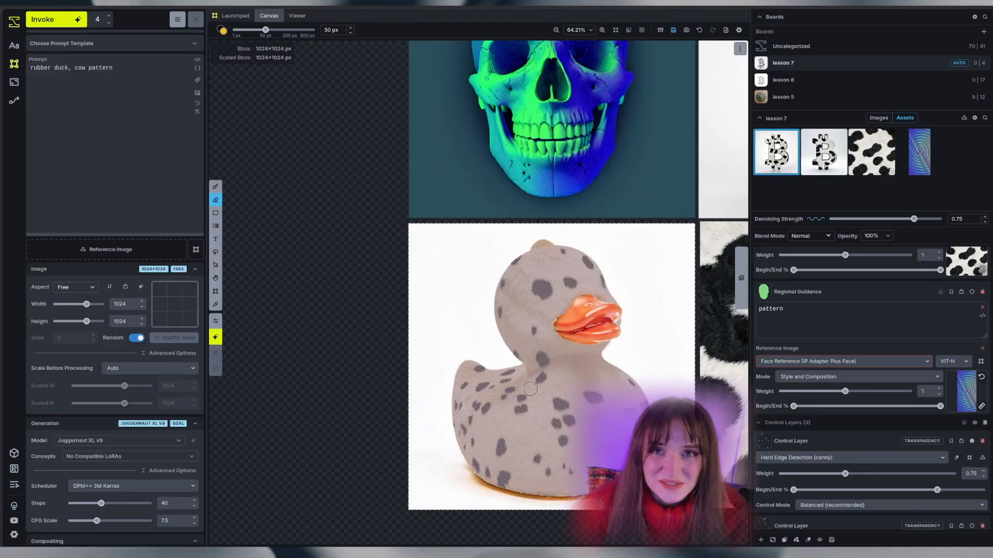
scroll(611, 345, down, 1)
key(c)
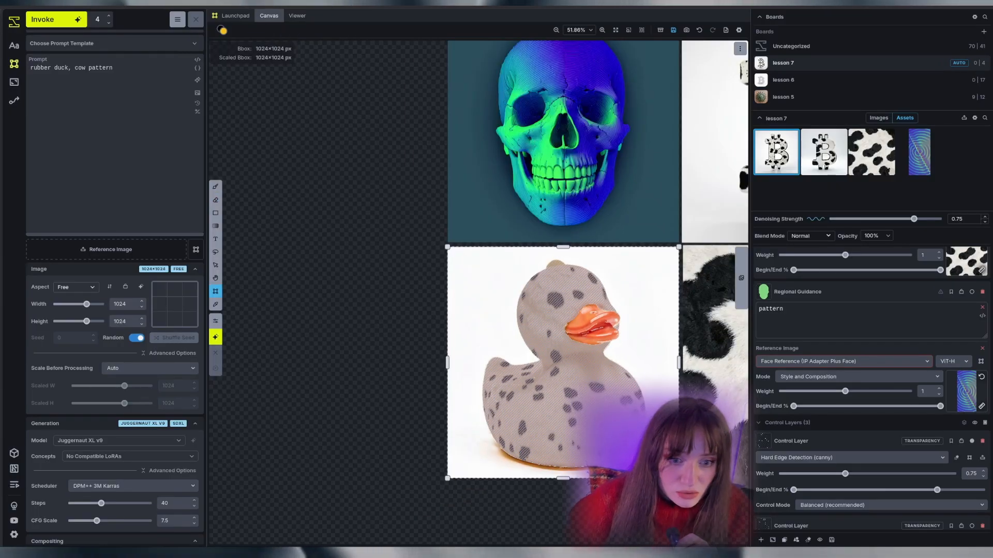
Move the 1024x1024 bounding box to the empty canvas area below the cow-patterned duck and disable the active control layer.
scroll(569, 344, down, 1)
drag(401, 388, 363, 194)
mouse_move(562, 129)
mouse_down()
mouse_move(570, 330)
mouse_move(561, 336)
mouse_up()
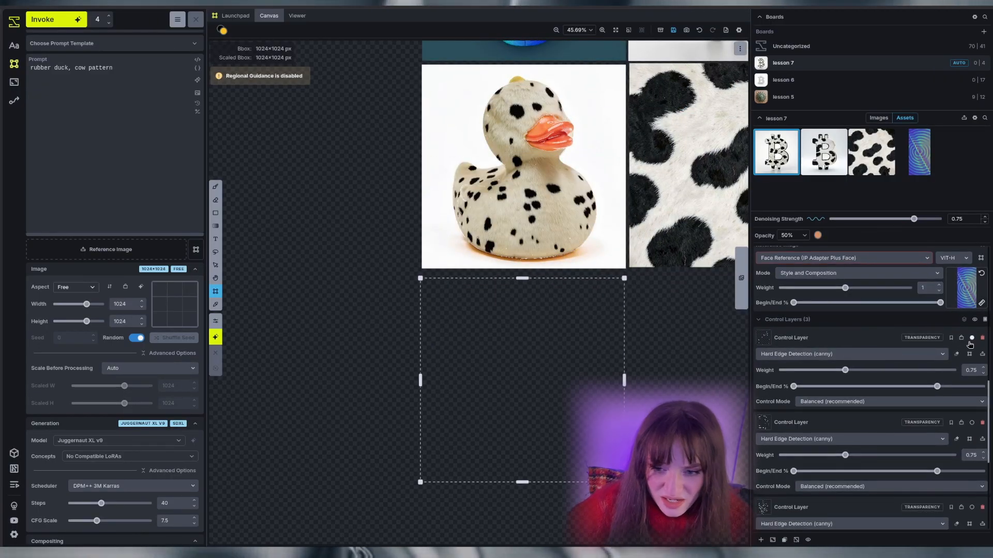
click(926, 358)
scroll(927, 358, down, 3)
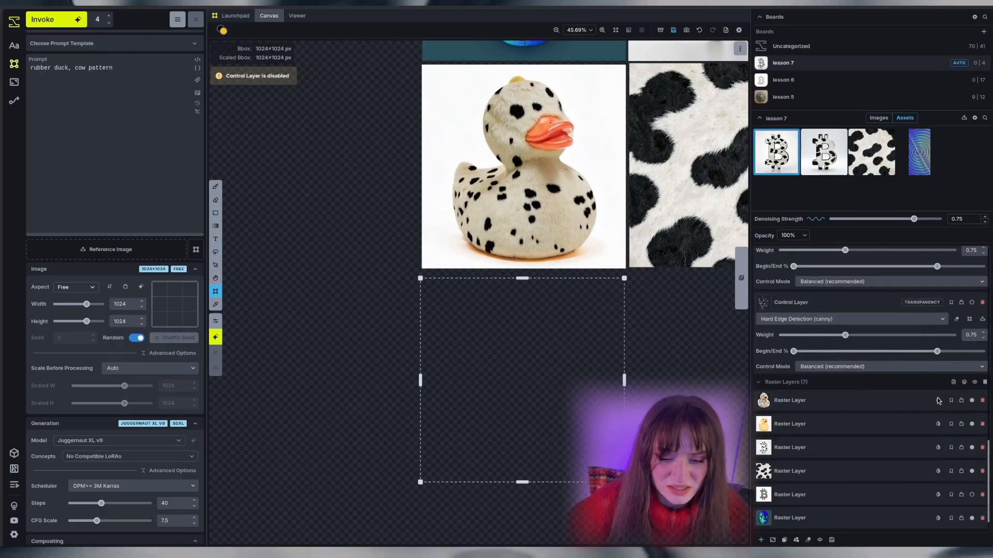
Generate images from the prompt "3d polished heart, plastic, semi-transparent, white background".
click(128, 106)
key(ctrl+a)
text(3d )
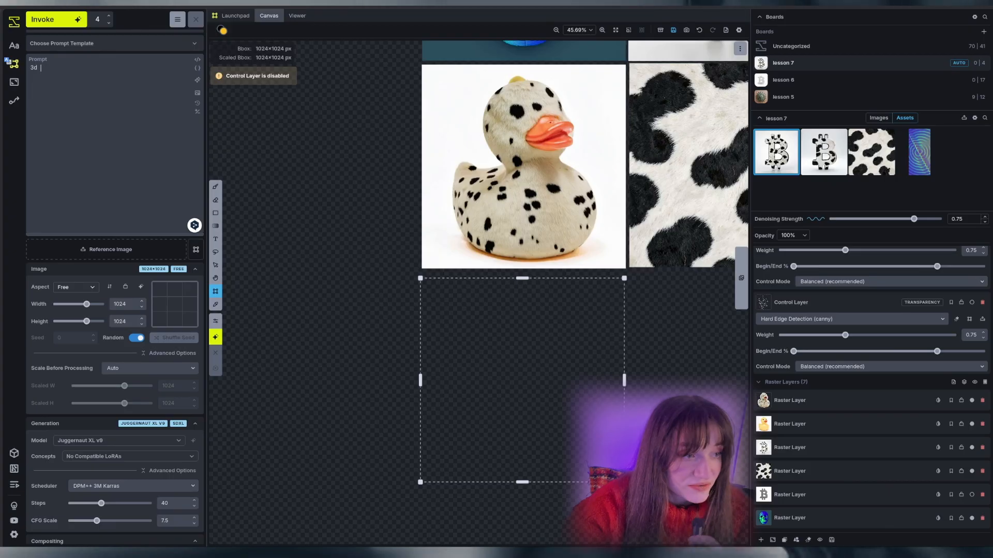
text(polished heart, plastic, semi-transparent)
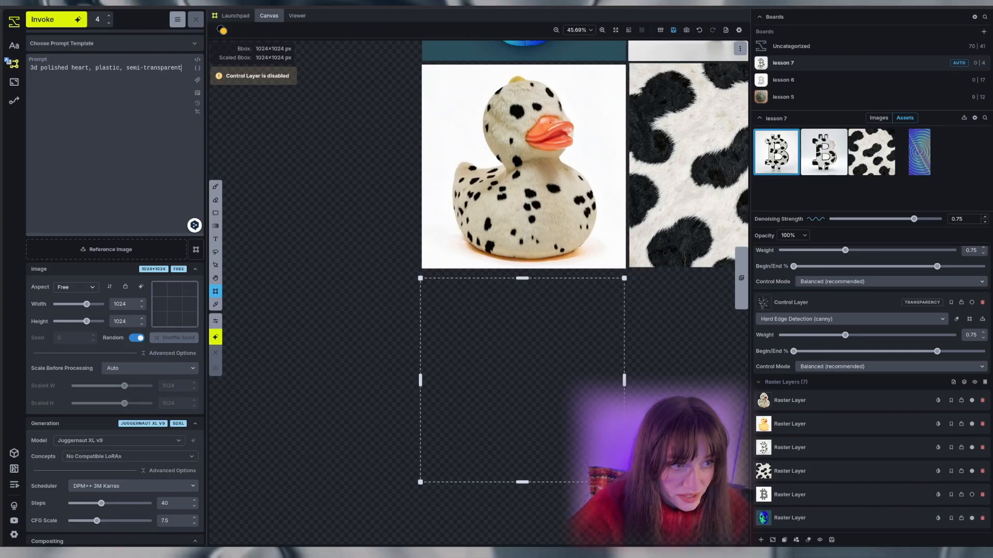
text(, white background)
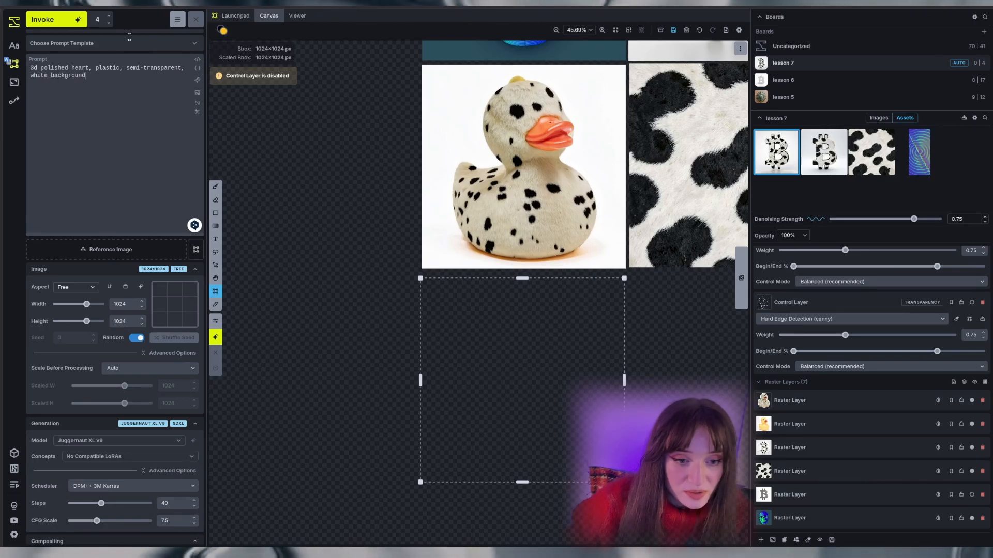
key(ctrl+Return)
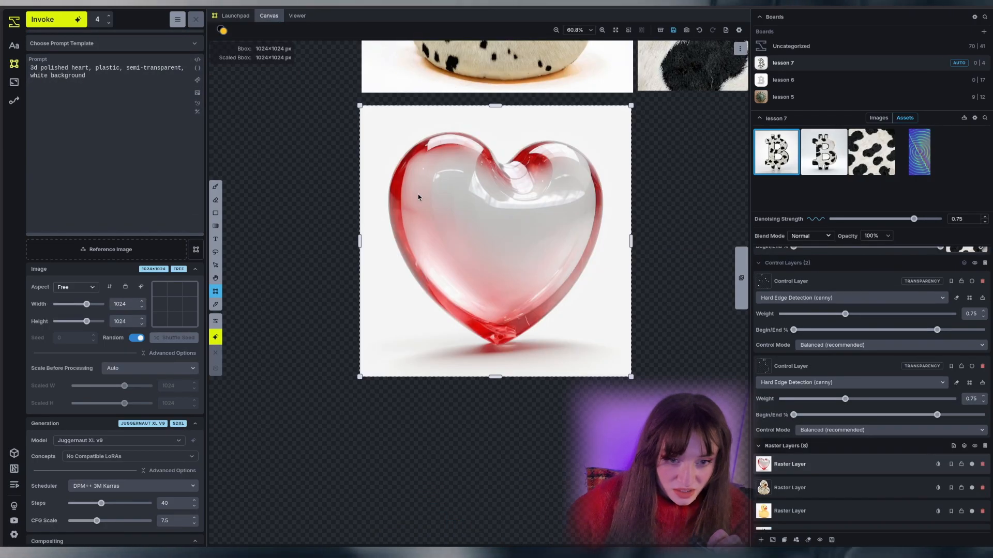
Cut the heart out of its background with Select Object, using include points around its edge and the Segment Anything 1 model.
right_click(418, 194)
click(454, 276)
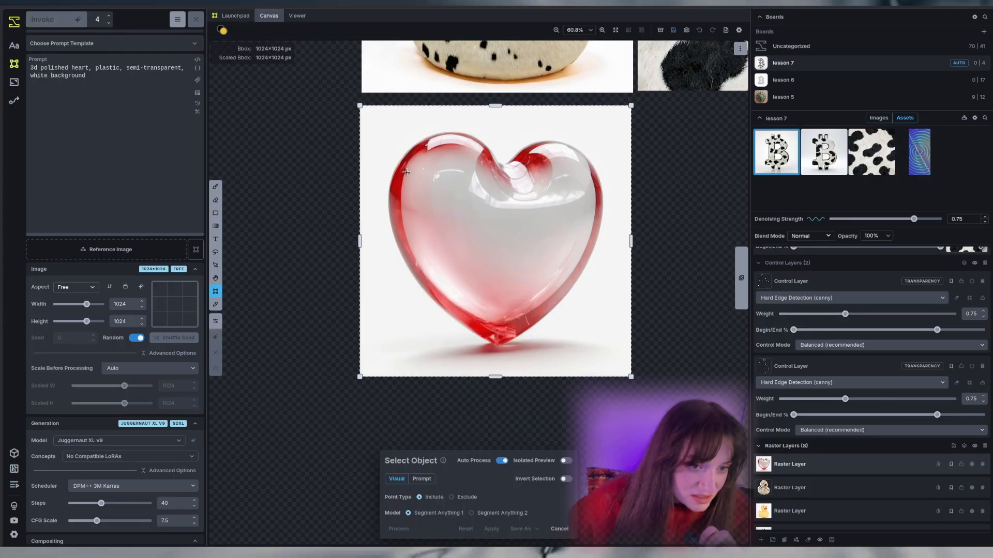
click(505, 460)
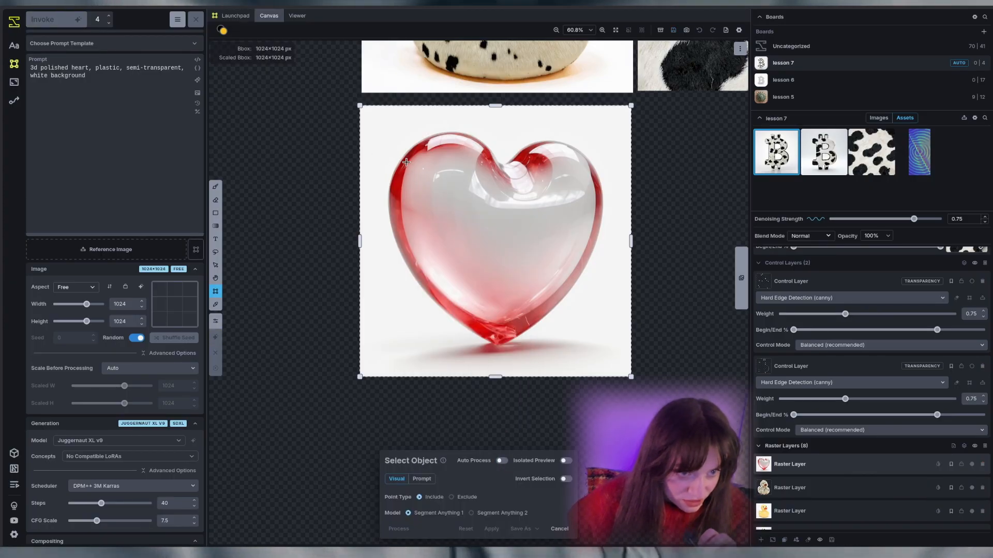
click(499, 341)
click(600, 203)
click(413, 262)
click(559, 146)
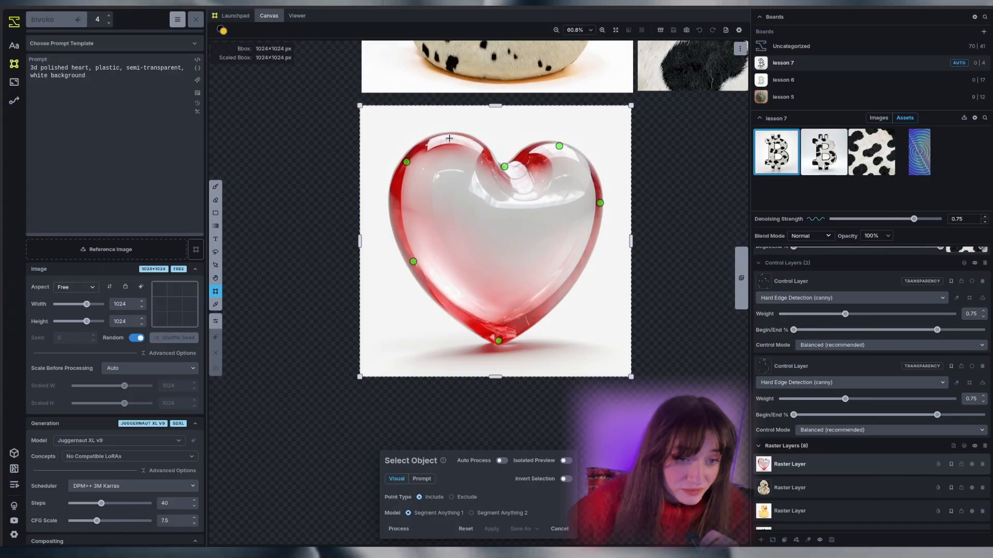
click(450, 139)
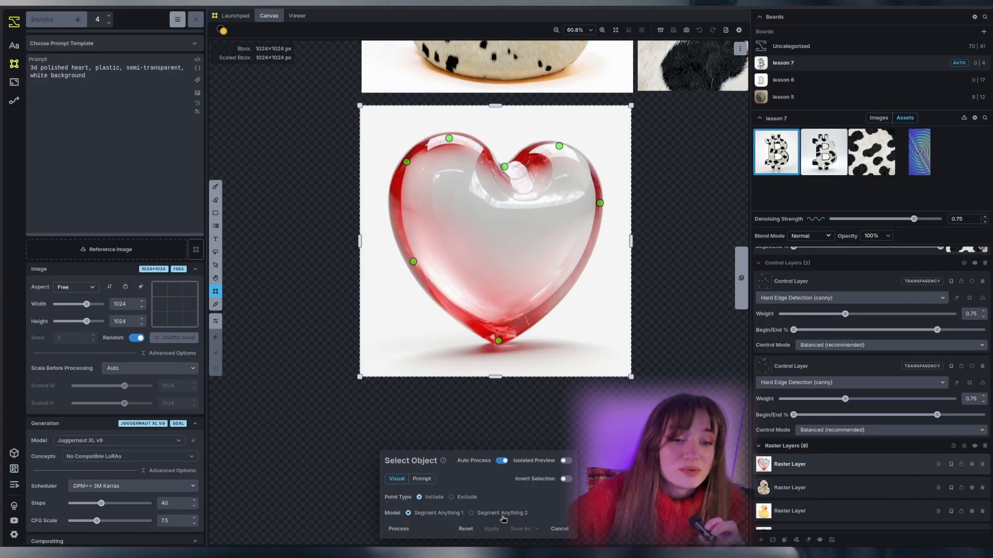
click(493, 530)
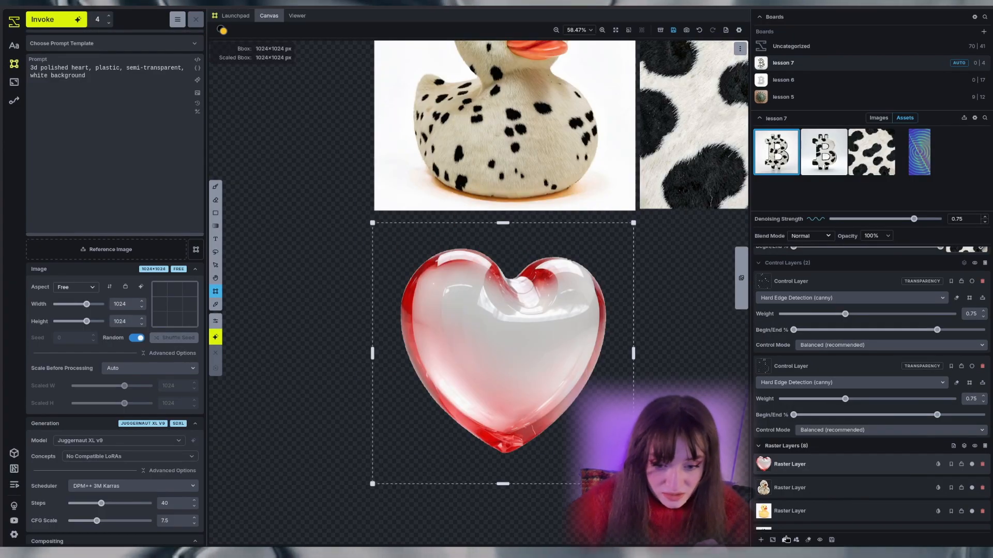
Duplicate the cut-out heart layer and transform the copy into a small tilted heart over the duck's nearer eye.
click(786, 540)
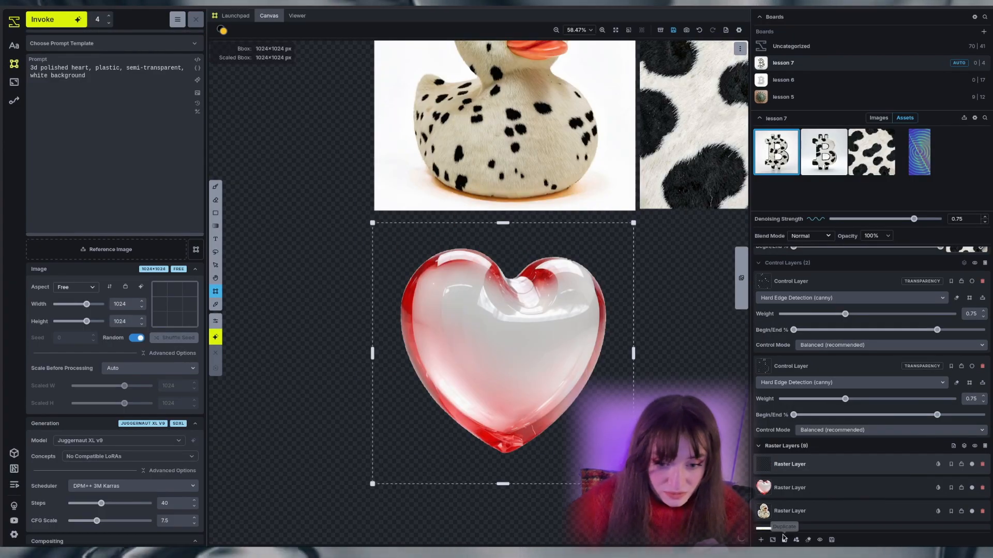
right_click(546, 387)
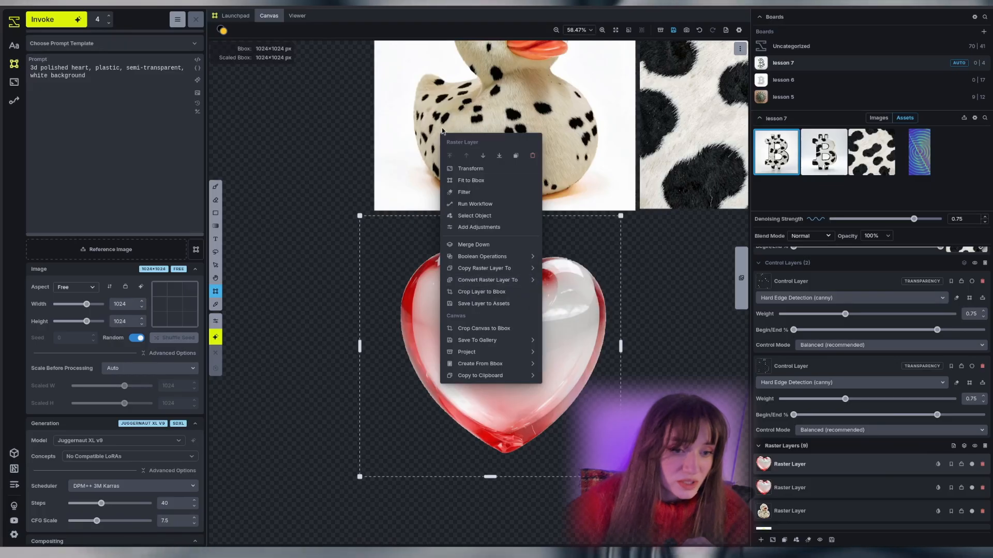
click(486, 168)
drag(523, 350, 534, 108)
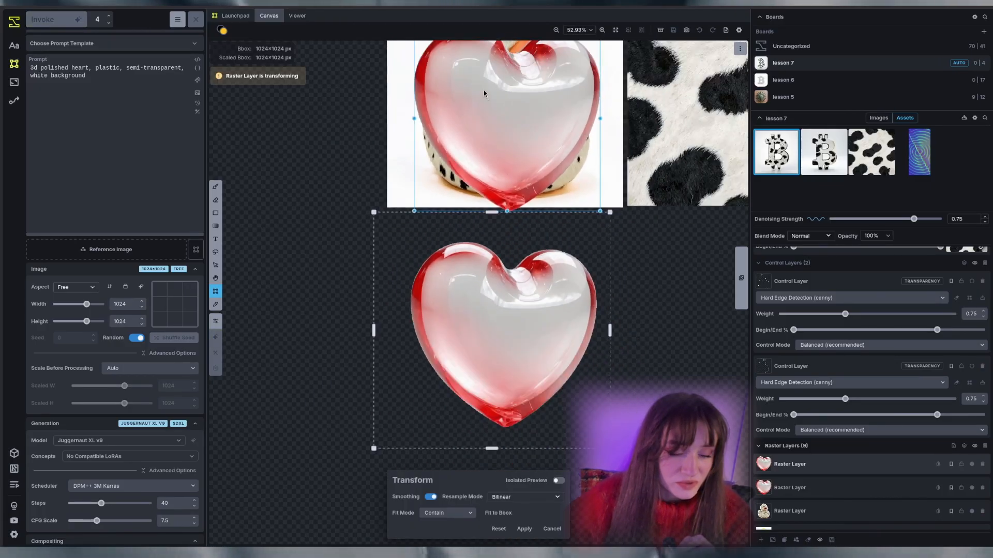
drag(622, 193, 607, 208)
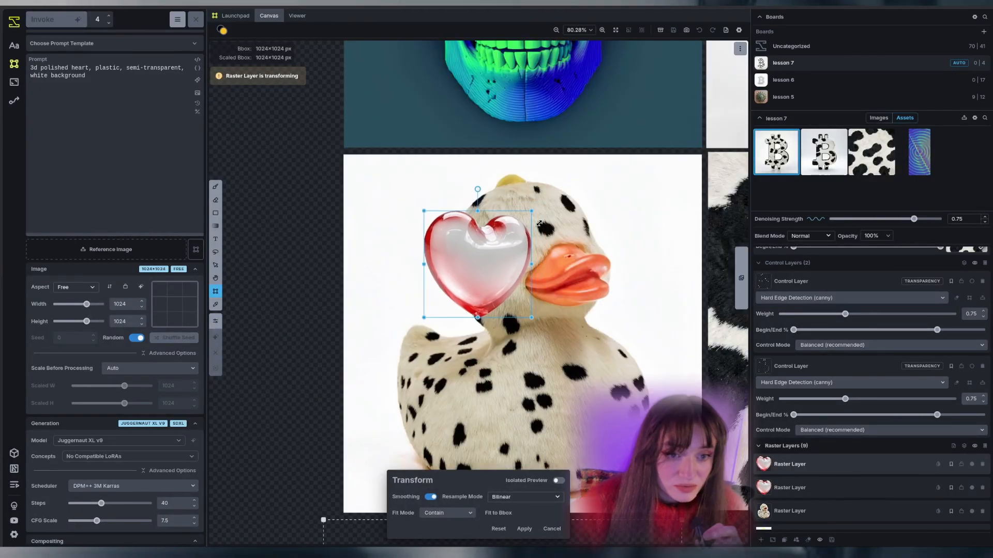
drag(533, 211, 492, 249)
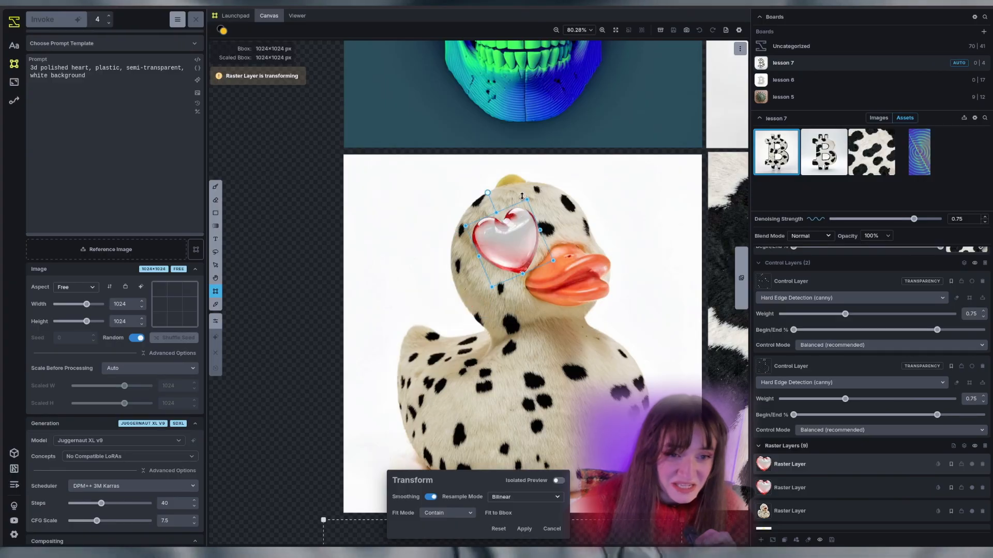
drag(527, 198, 511, 239)
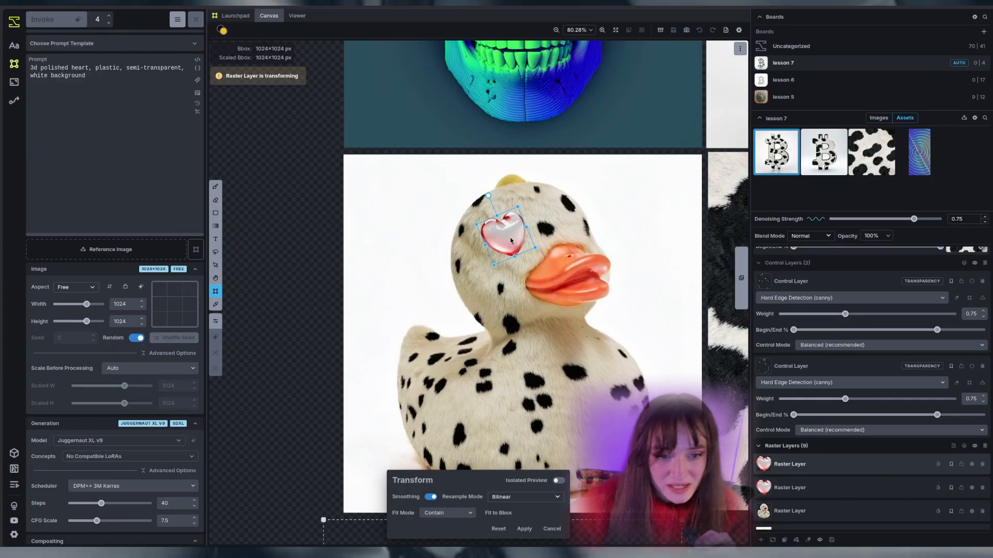
scroll(504, 346, down, 3)
drag(519, 398, 529, 255)
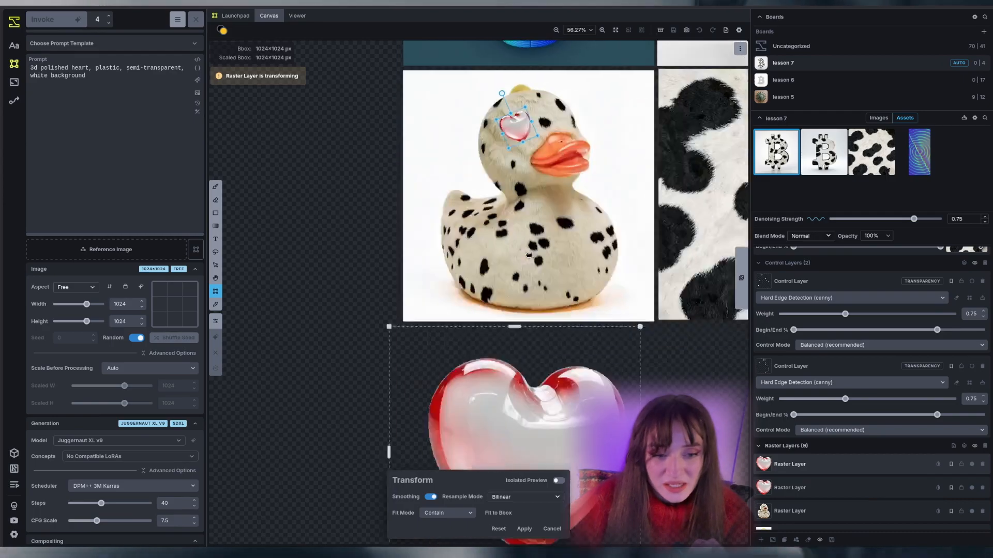
click(498, 529)
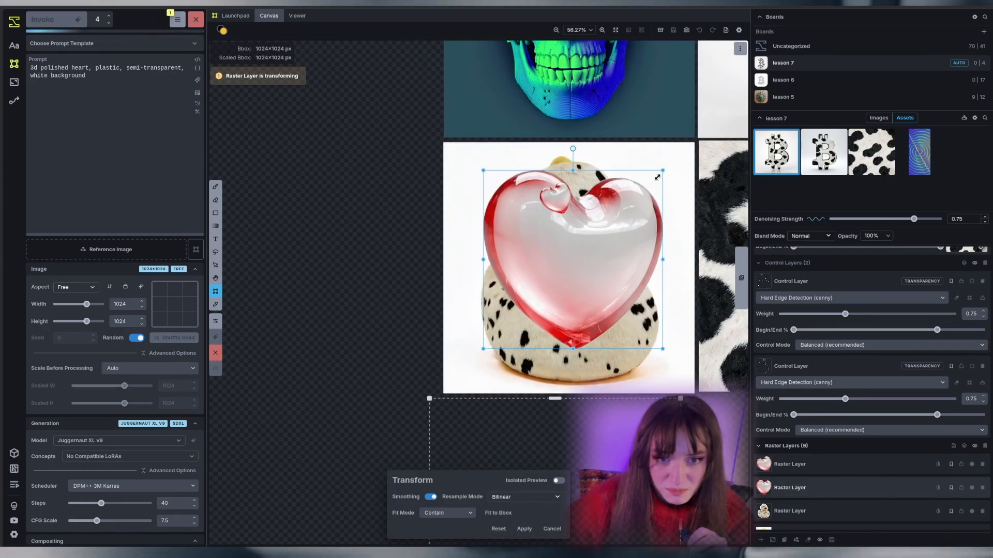
Transform the second heart layer, shrinking, tilting and slightly narrowing it over the duck's other eye above the beak.
drag(678, 154, 538, 289)
drag(504, 318, 600, 219)
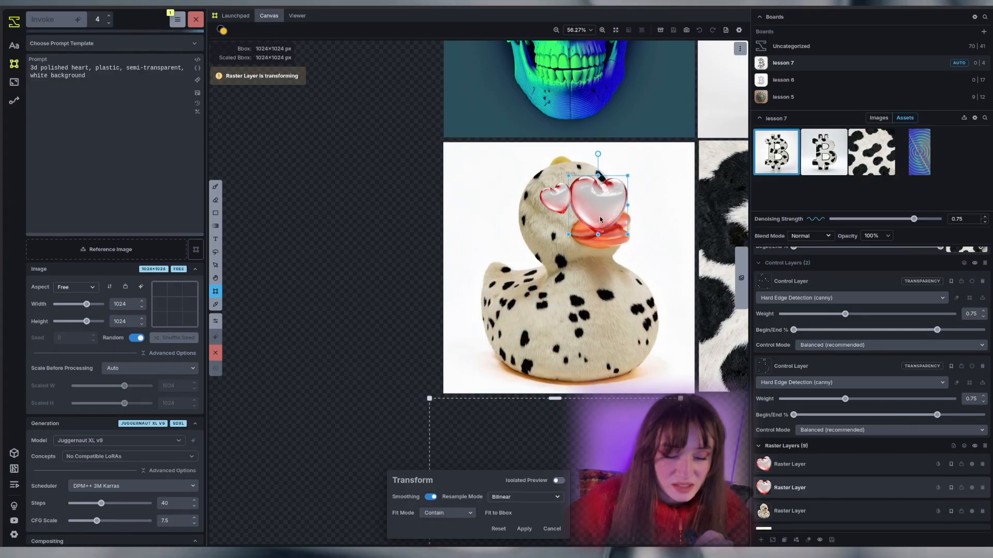
drag(598, 155, 576, 159)
drag(598, 208, 606, 190)
drag(620, 149, 607, 186)
drag(600, 206, 601, 186)
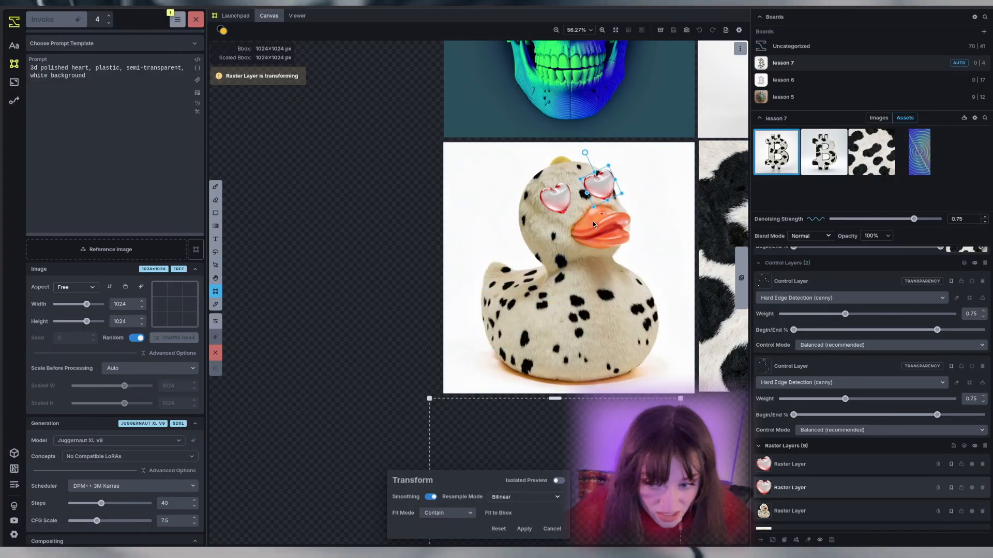
scroll(602, 199, up, 5)
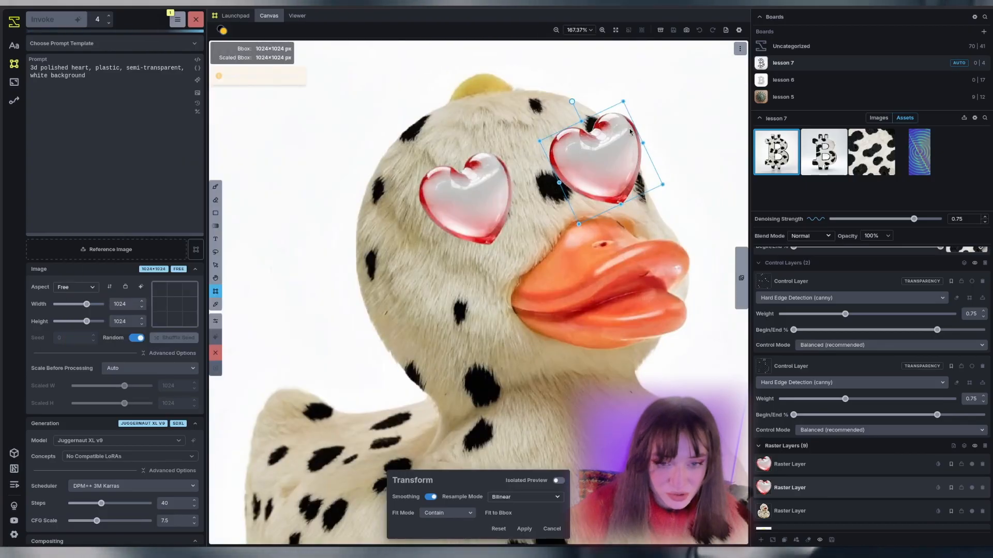
drag(569, 101, 590, 96)
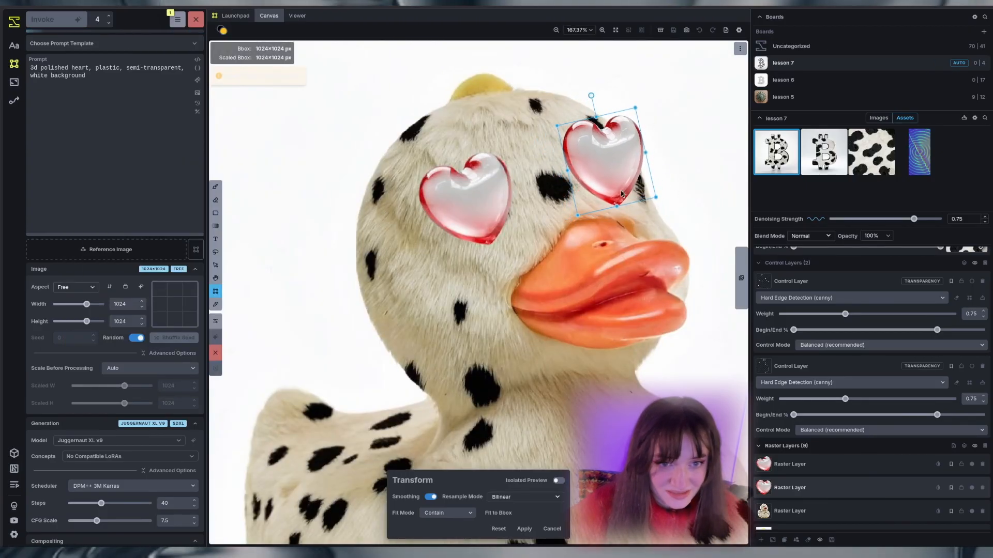
drag(622, 206, 620, 199)
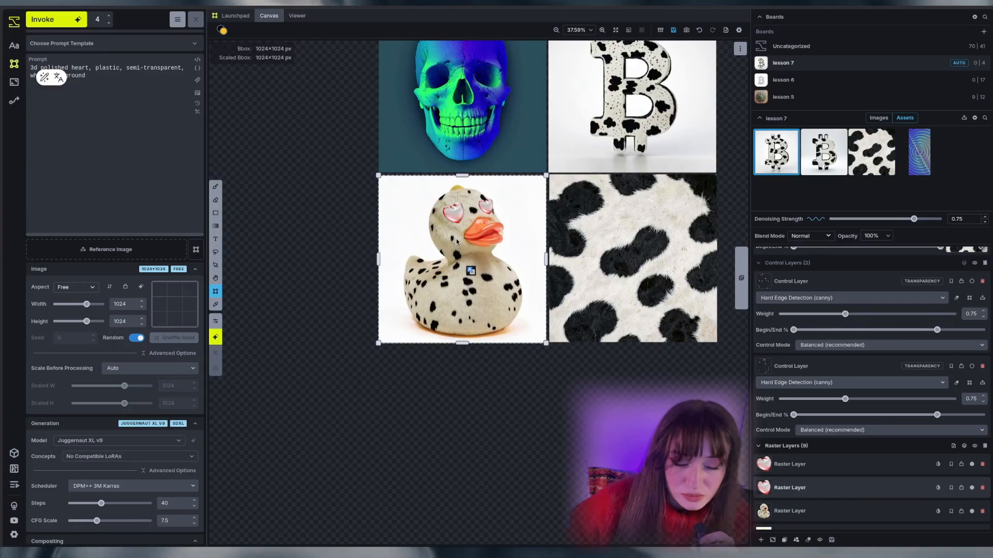
Enter the prompt "a duck covered with sleek cow pattern fur,eyes represent a heart-shaped glossy red semi-transparent plastic decoration naturally incorporated in the fur, fibres cover the decoration".
scroll(462, 266, up, 8)
click(92, 119)
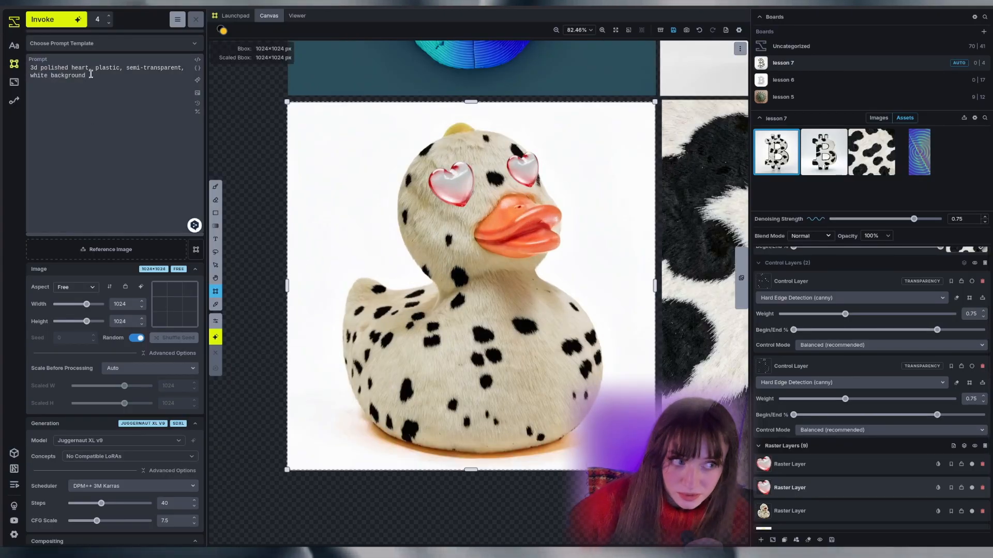
key(ctrl+a)
text(a duck covered with sleek cow pattern fur,eyes represent a heart-shaped glossy red semi-transparent plastic decoration naturally incorporated in the fur, fibres cover the decoration)
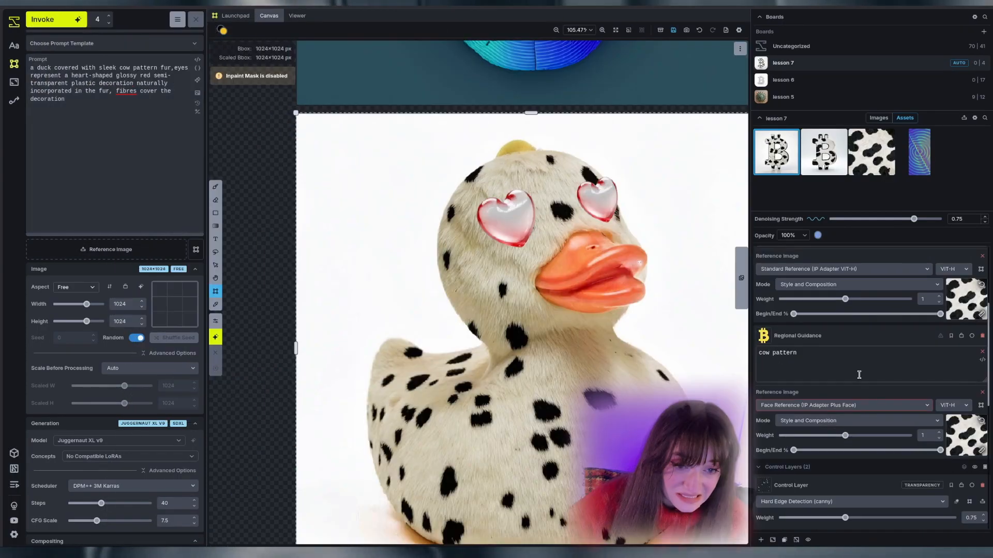
Add a regional guidance layer painted over both heart eyes with a 156 px brush and give it the prompt "fibres cover the decoration".
scroll(826, 360, up, 1)
scroll(827, 341, up, 3)
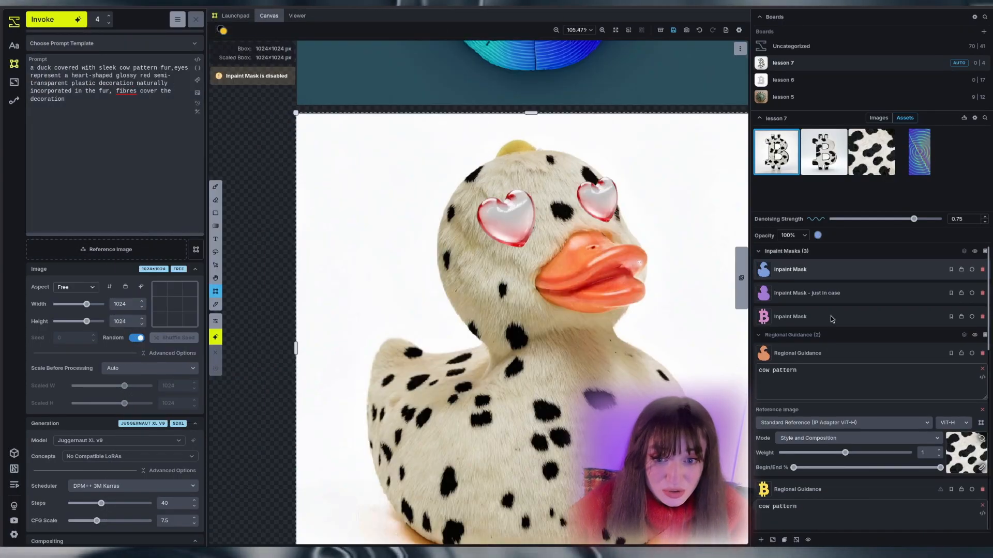
click(761, 541)
click(806, 472)
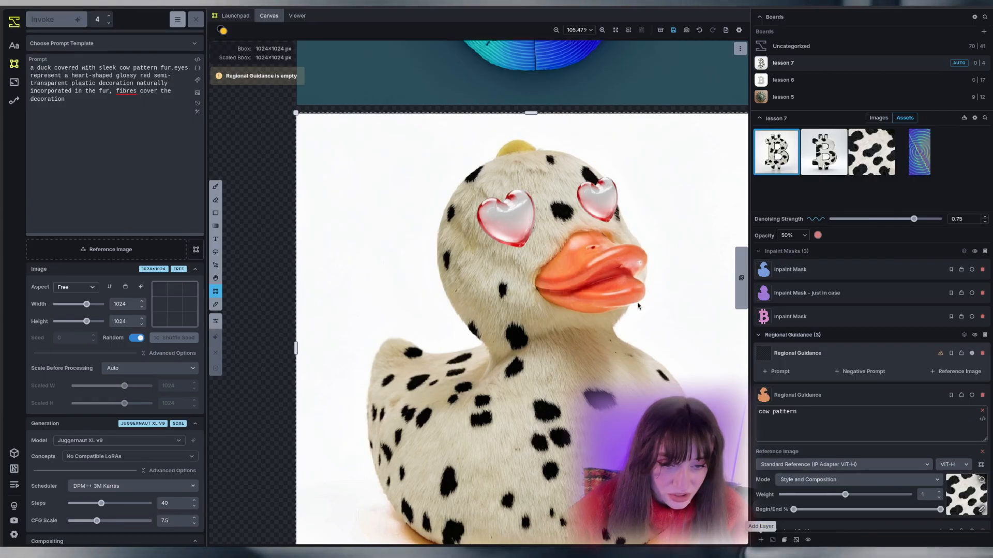
key(b)
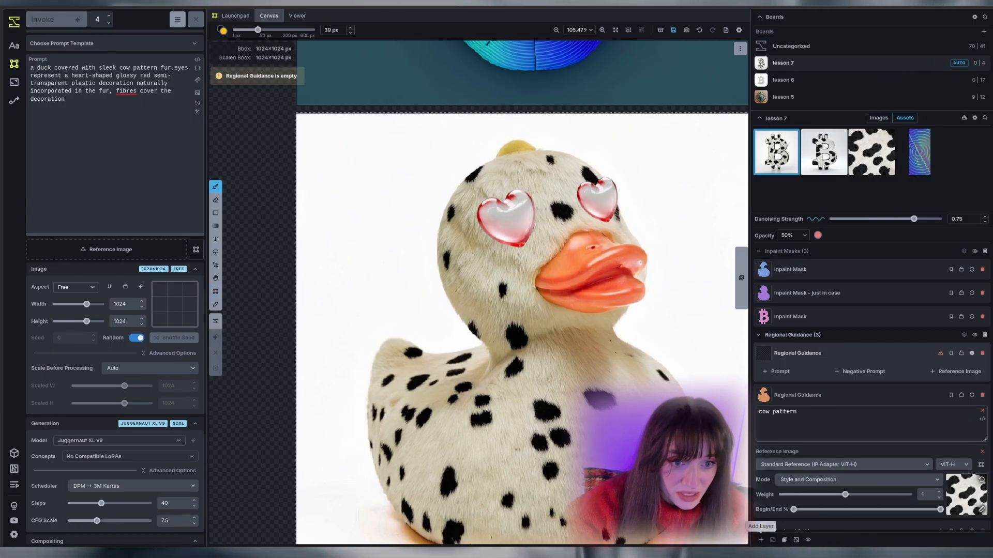
mouse_move(514, 207)
mouse_down()
mouse_move(502, 207)
mouse_move(500, 233)
mouse_move(569, 196)
mouse_move(599, 217)
mouse_up()
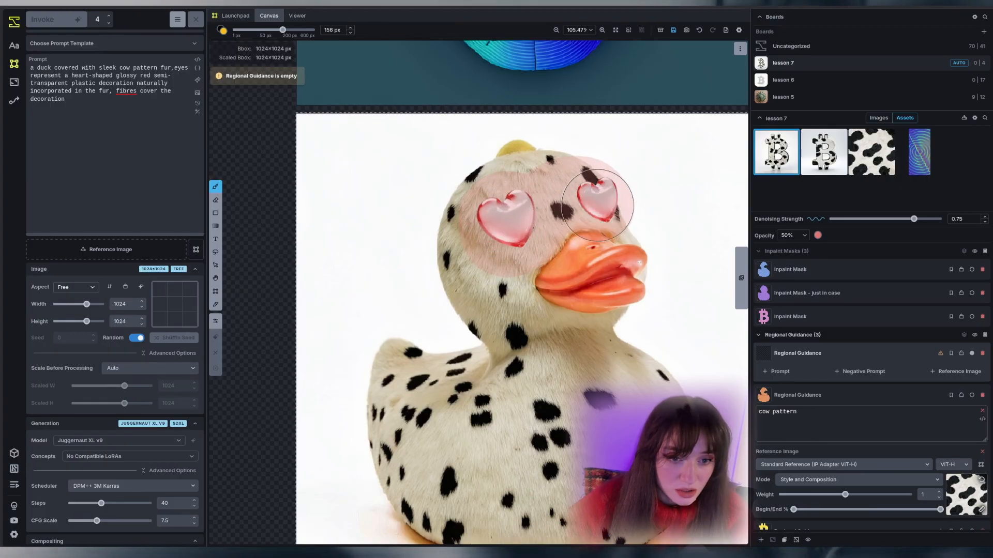
click(780, 371)
text(fibres cover the decoration)
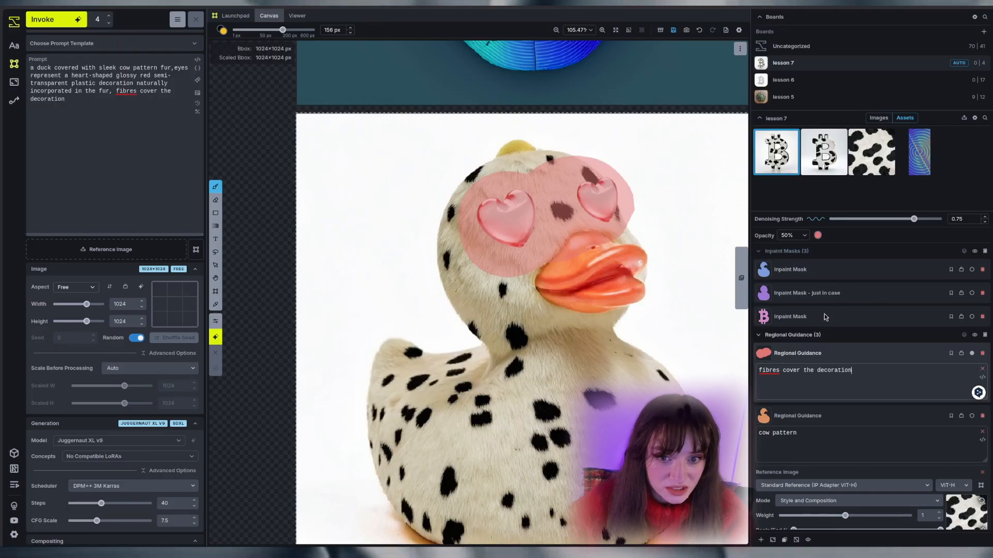
Copy the heart-eyes regional guidance to a new inpaint mask and switch the generation model to FLUX.2 Klein 4B (GGUF Q4).
right_click(835, 357)
mouse_move(821, 473)
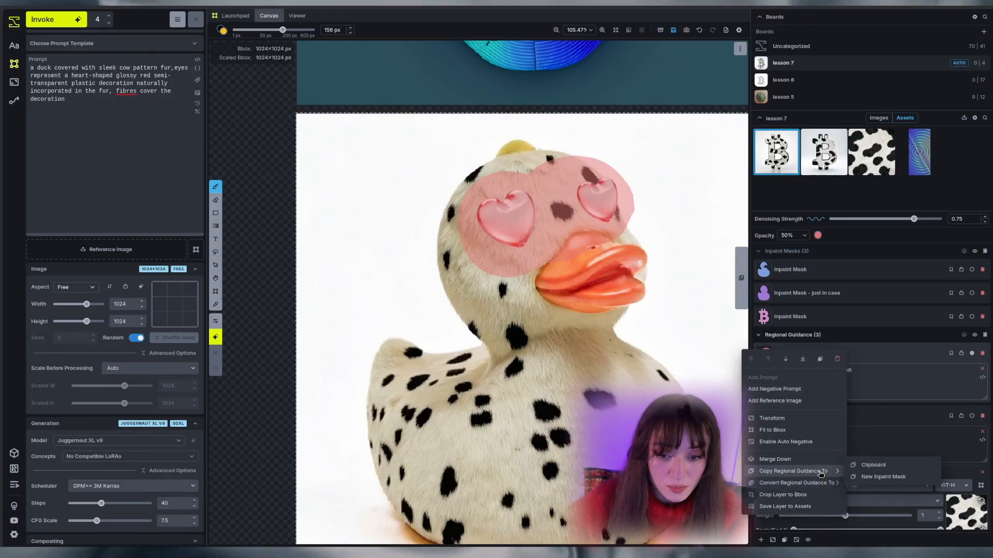
click(882, 477)
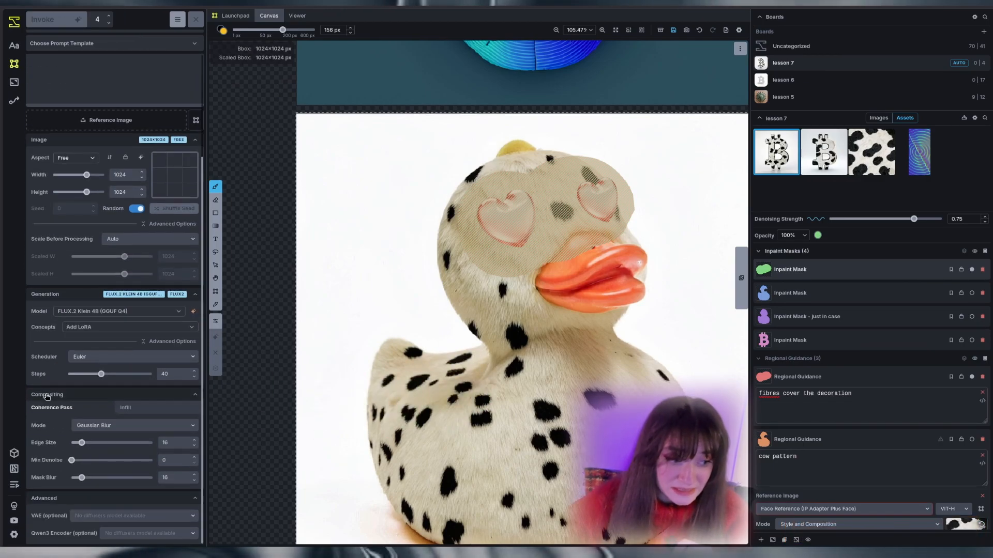
scroll(197, 334, down, 3)
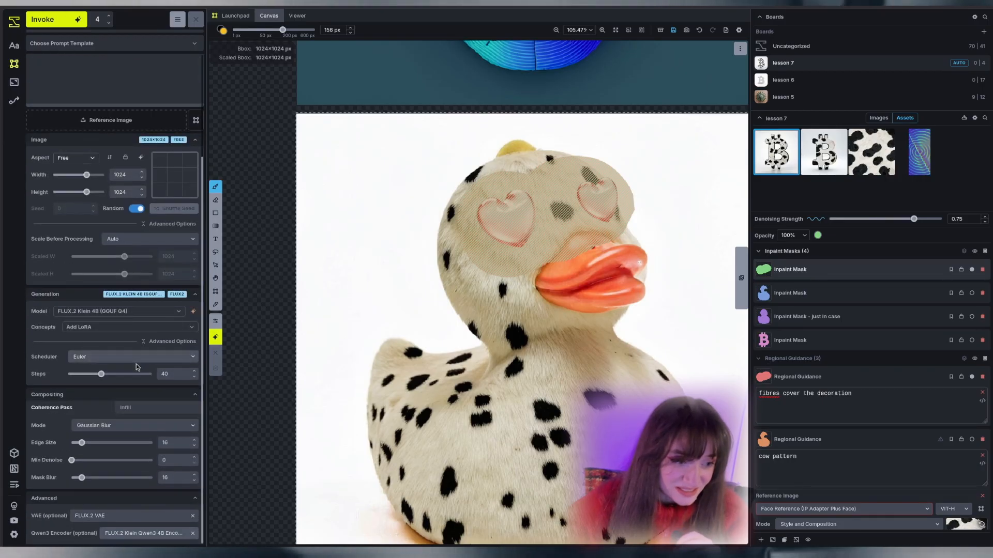
scroll(137, 368, up, 3)
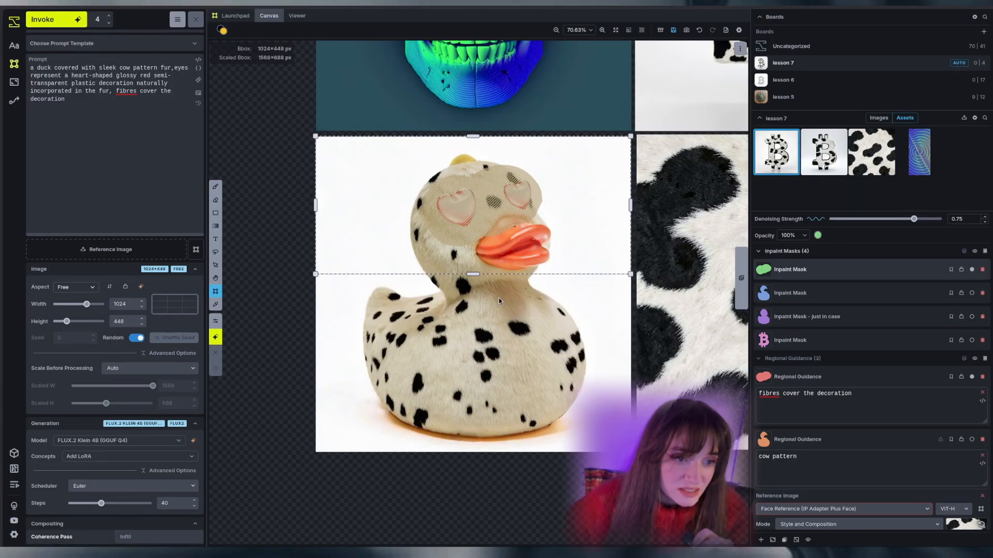
Fit the bounding box to 640×512 px around the duck's head and generate the heart-eye inpainting.
drag(473, 274, 472, 313)
drag(315, 223, 368, 224)
drag(625, 225, 589, 228)
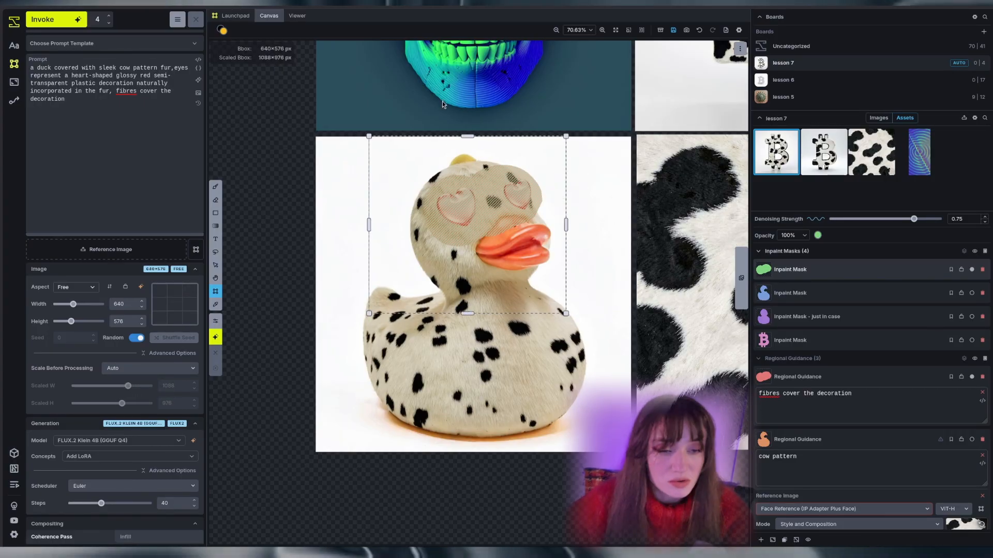
drag(467, 135, 467, 145)
drag(505, 234, 517, 224)
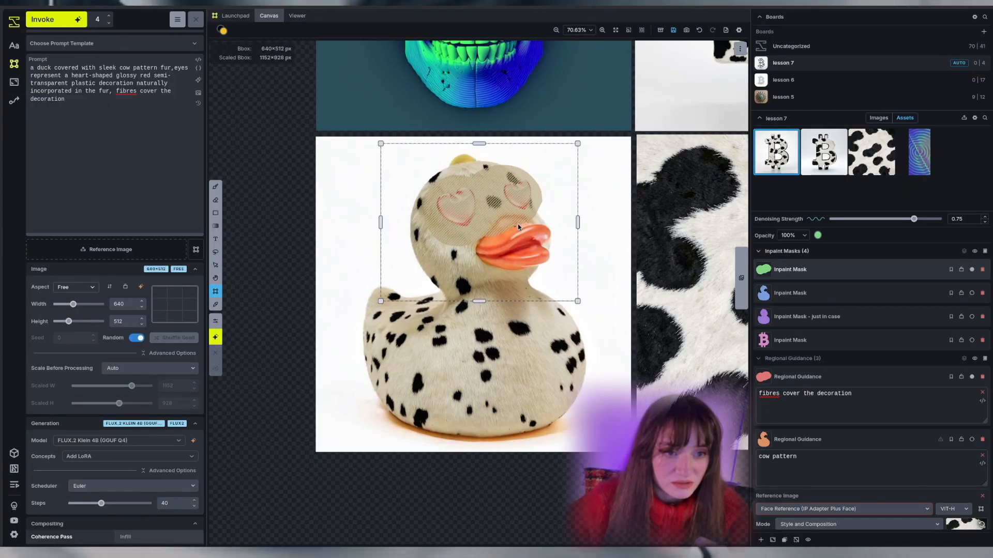
click(37, 26)
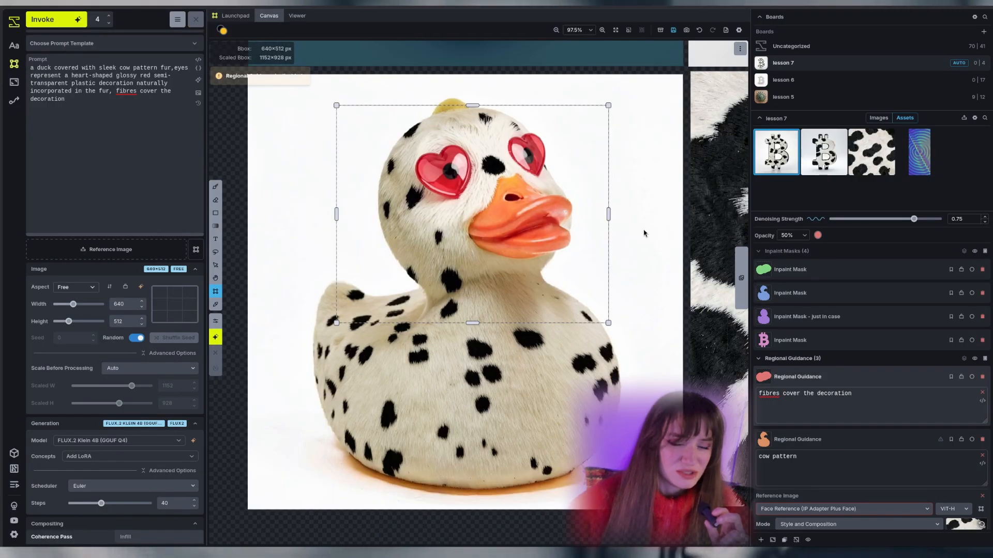
scroll(644, 234, down, 5)
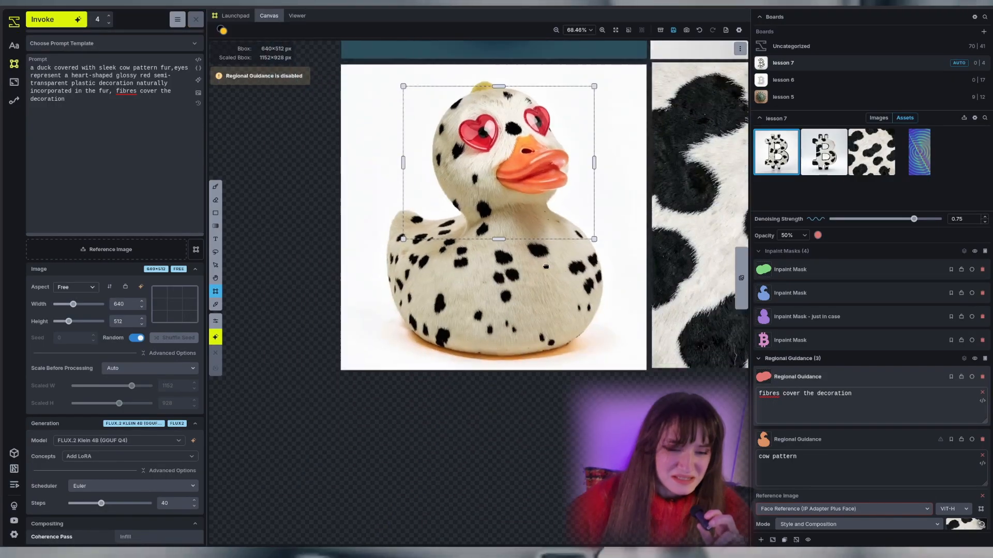
Generate a glossy red plastic chain in a 1024×1024 px bounding box below the duck and isolate it with Select Object using Auto Process.
drag(502, 168, 538, 462)
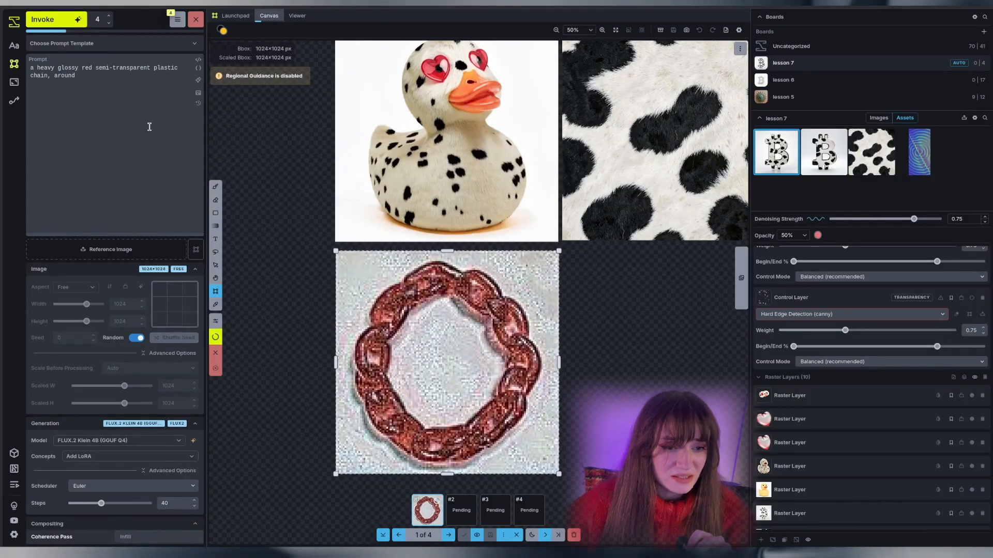
right_click(388, 401)
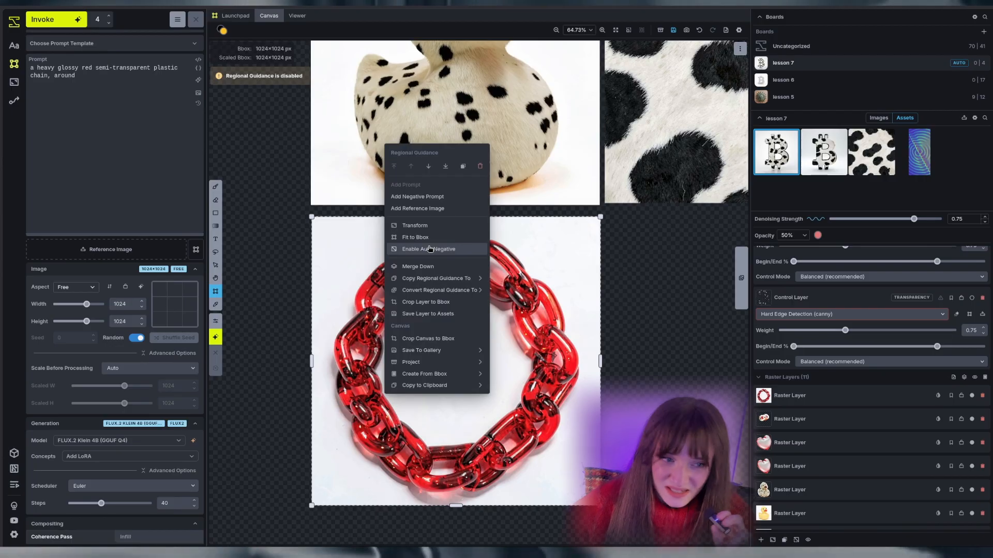
click(430, 246)
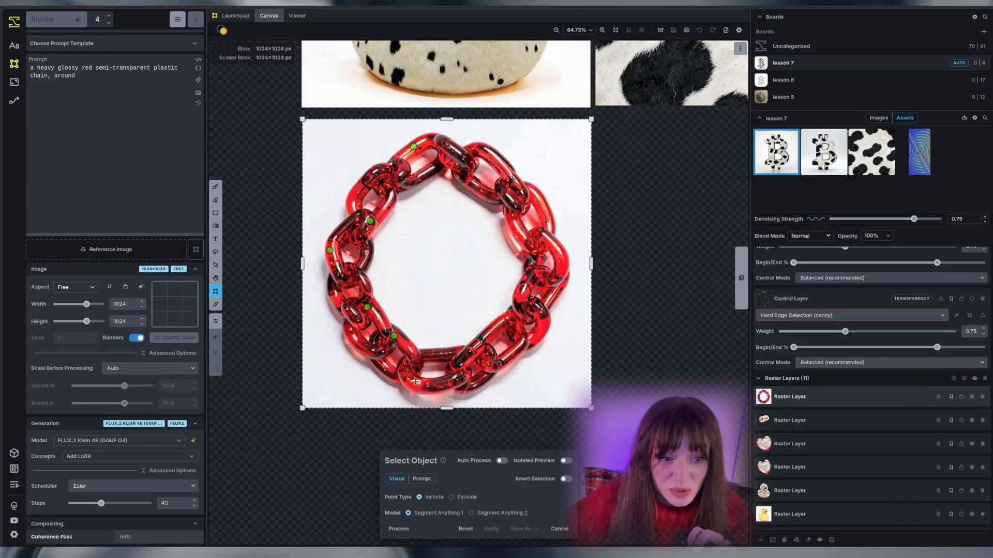
click(501, 461)
click(491, 529)
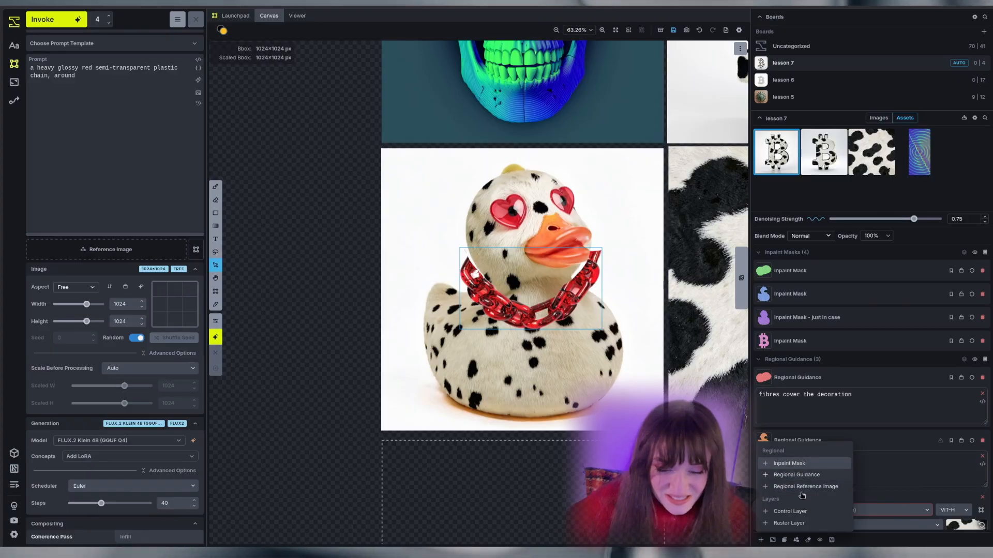
Add a regional guidance layer painted over the chain and neck with a 316 px brush, and copy it to a new inpaint mask.
click(796, 475)
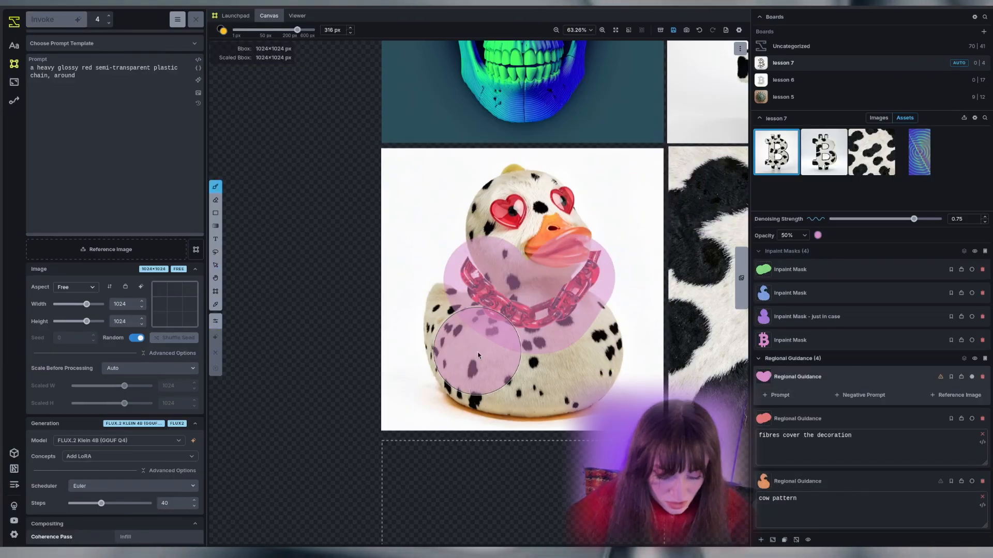
key(v)
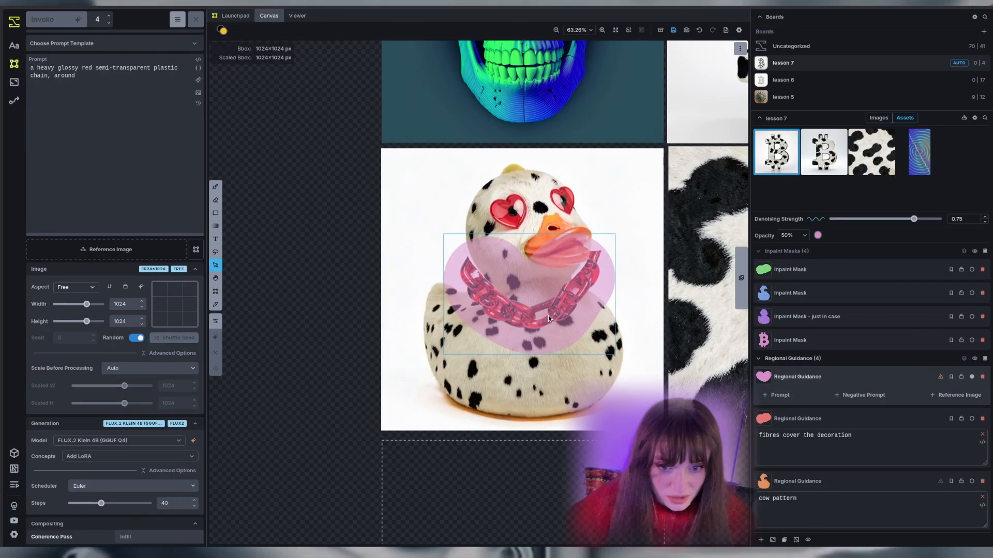
right_click(734, 215)
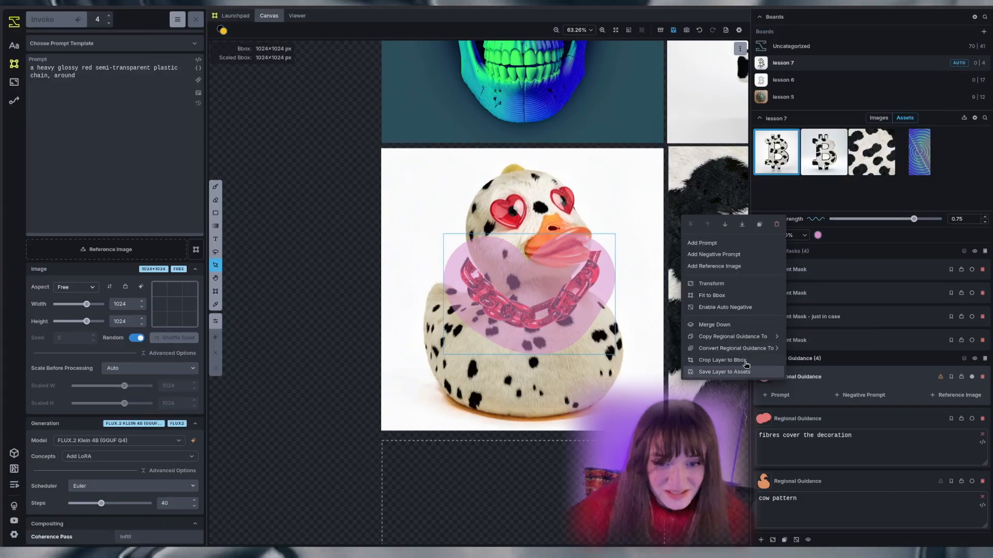
click(803, 341)
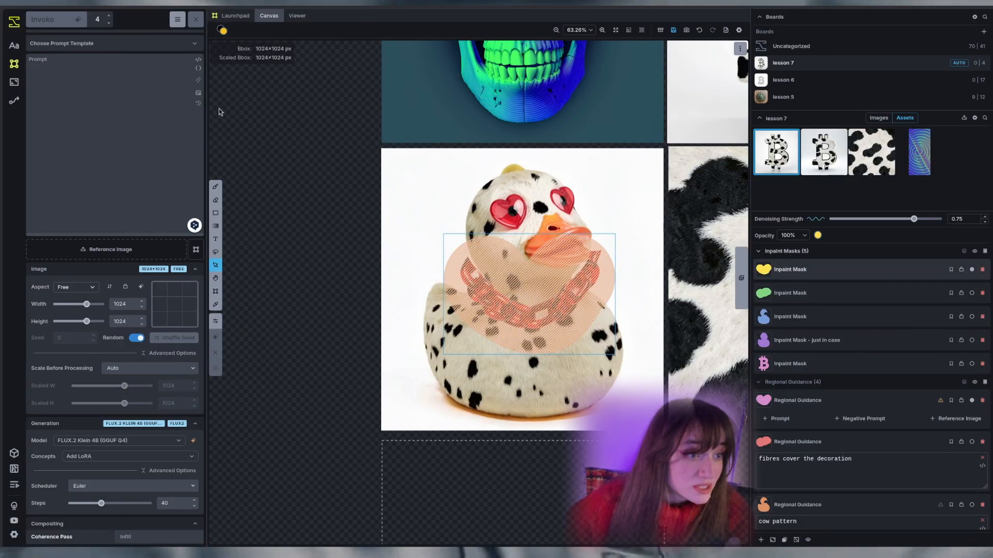
Restore the heart-eyed duck prompt from history and add "a heavy glossy red semi-transparent plastic chain, around the neck, incorporated in the fur," after the cow pattern fur.
click(199, 103)
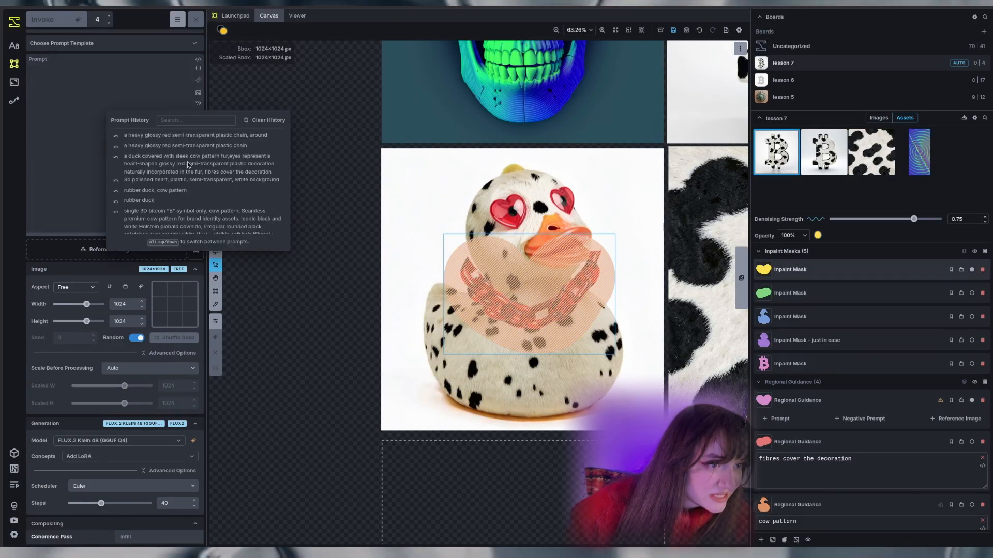
click(135, 164)
click(83, 123)
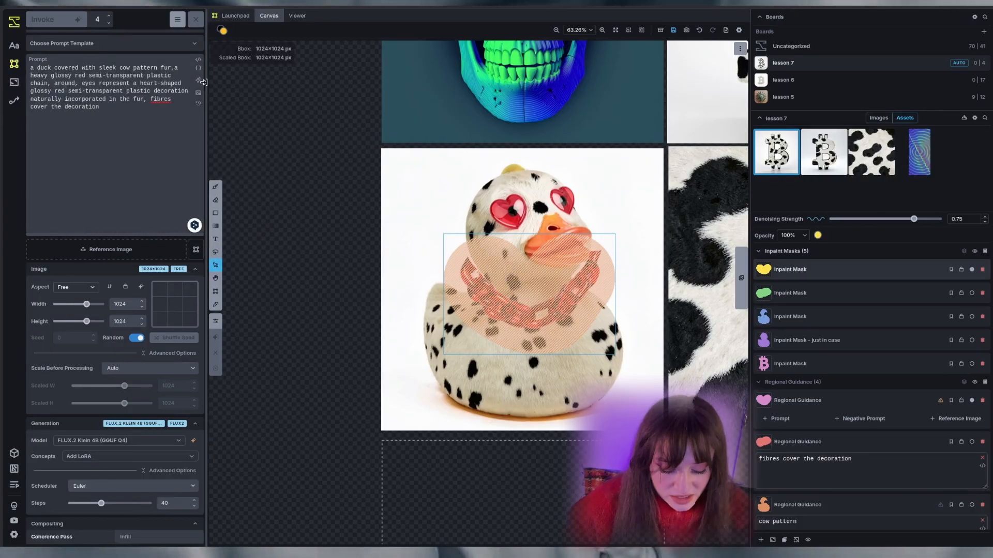
text(the neck,)
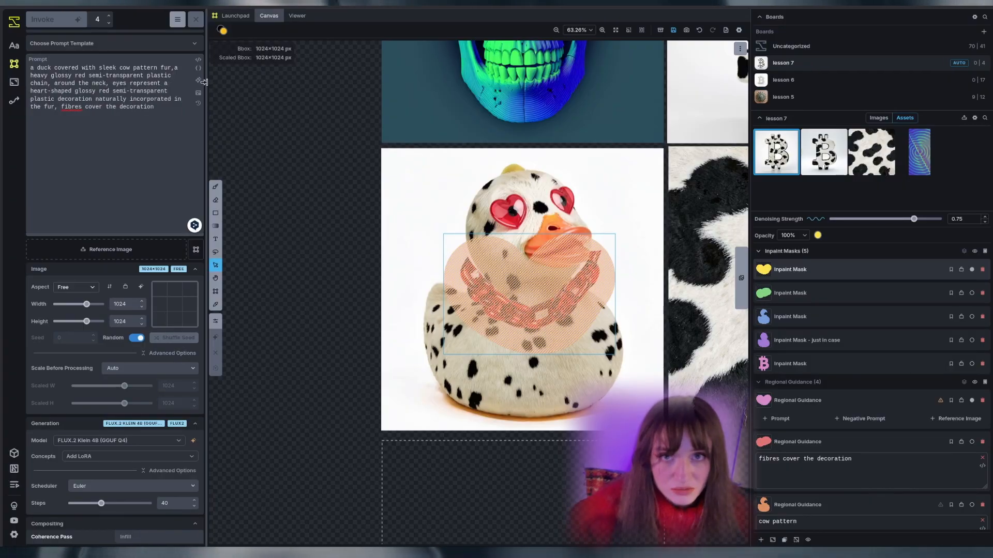
text( incorporated in the fur,)
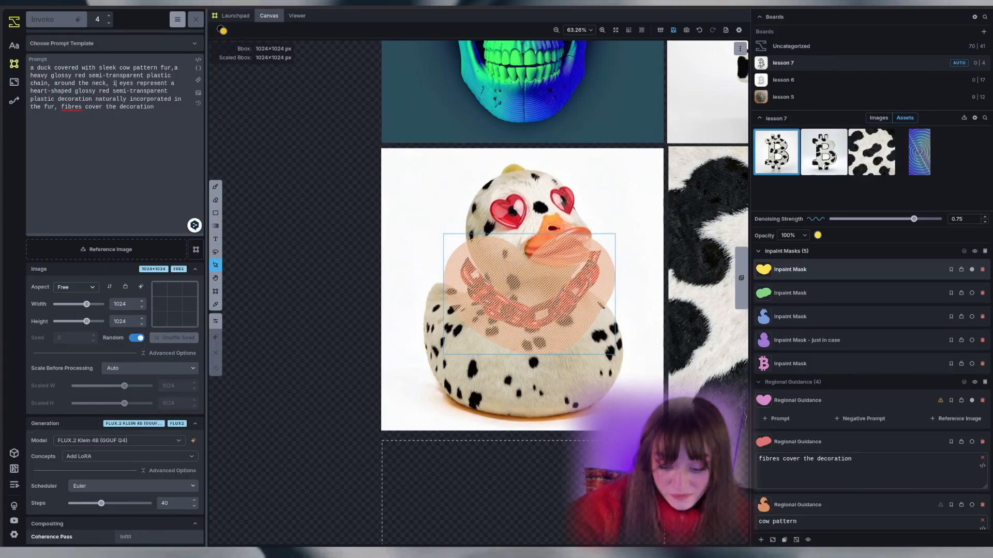
Give the chain's regional guidance the positive prompt "a heavy glossy red semi-transparent plastic chain, around the neck, incorporated in the fur".
click(780, 419)
click(113, 83)
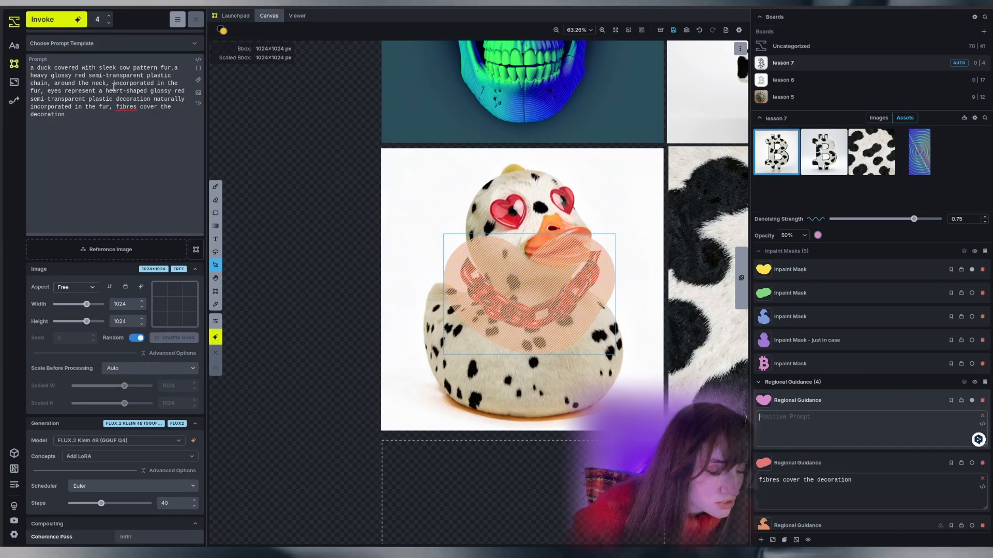
drag(177, 68, 43, 91)
key(ctrl+c)
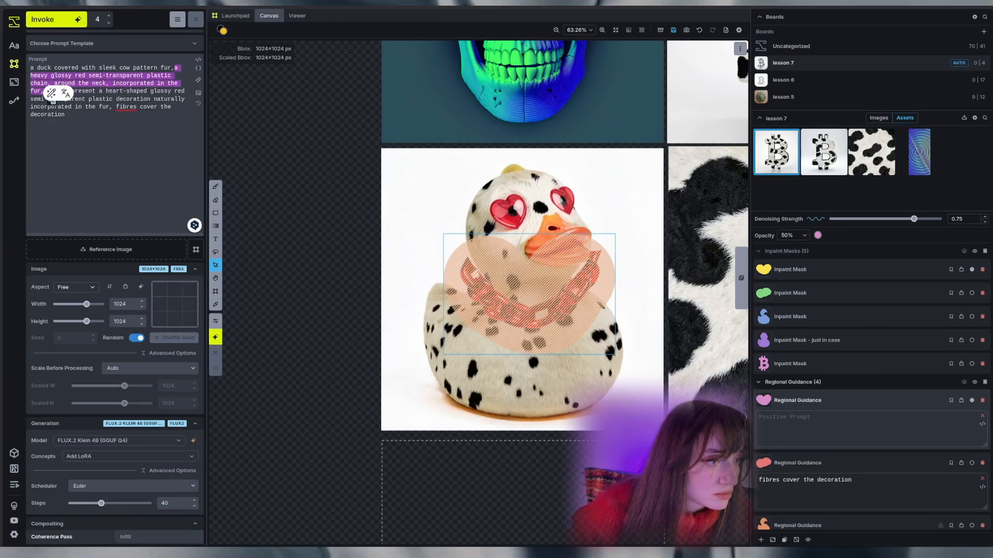
click(846, 417)
key(ctrl+v)
Fit the bounding box to 832×640 px around the duck's neck and chain, generate the inpainting and accept the first result.
key(c)
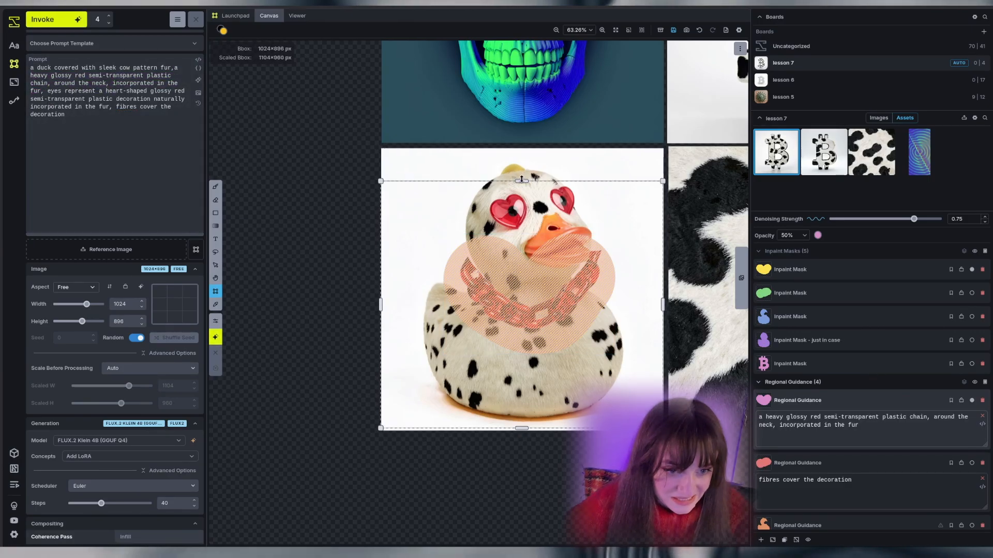
drag(522, 428, 525, 362)
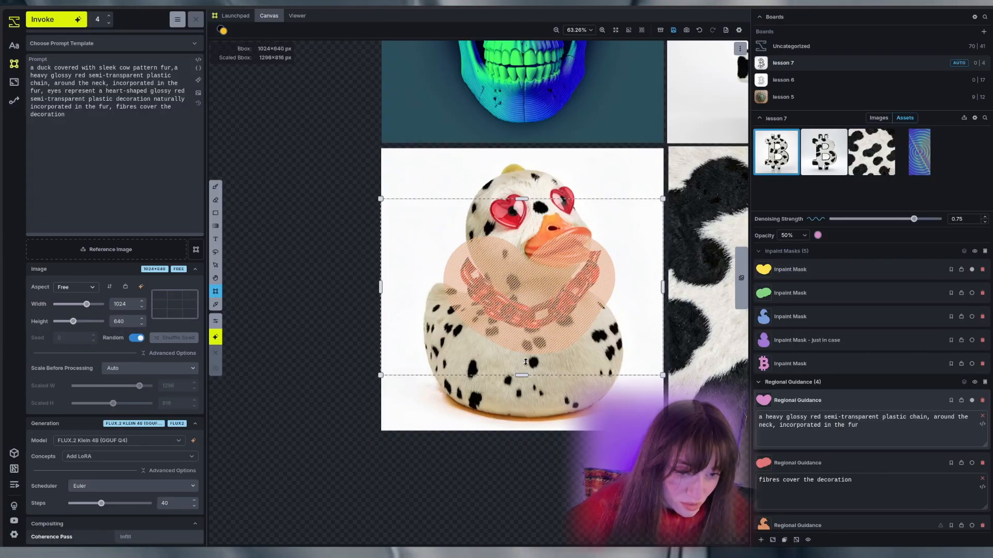
drag(381, 288, 403, 290)
drag(657, 280, 643, 286)
drag(396, 289, 412, 289)
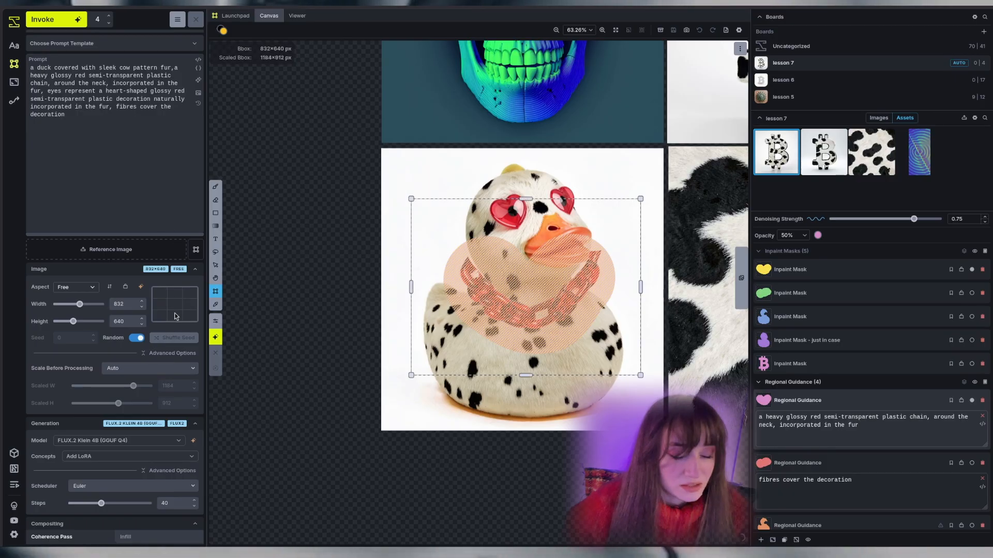
key(ctrl+Return)
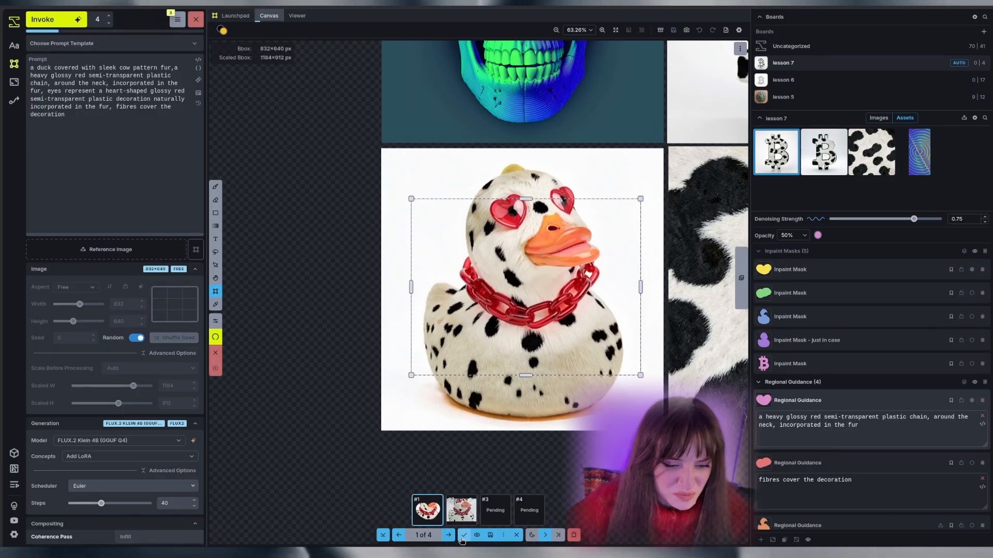
click(463, 537)
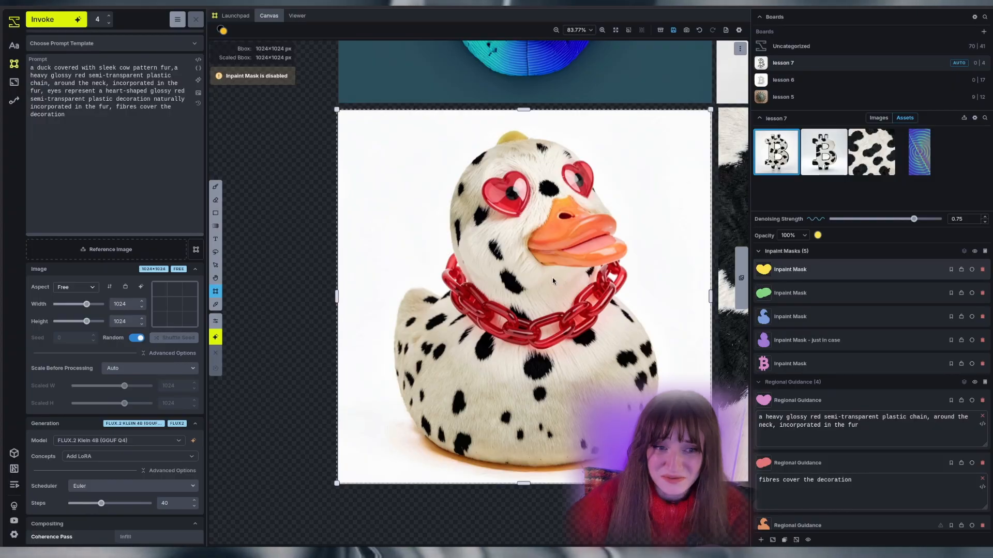
Compare the chain-wearing duck with the original yellow duck layer, and review the fur detail, the whole canvas and the layer list.
scroll(552, 278, up, 3)
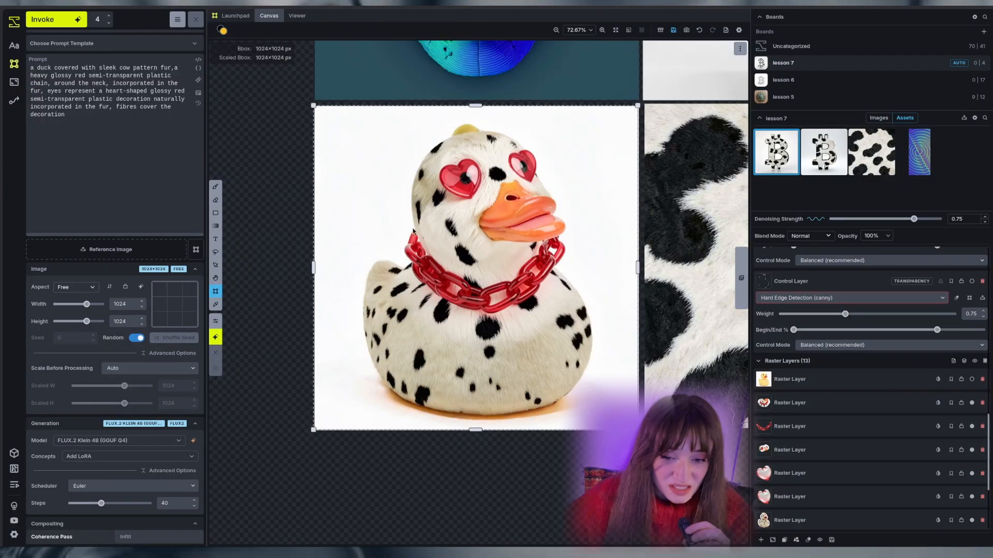
click(972, 380)
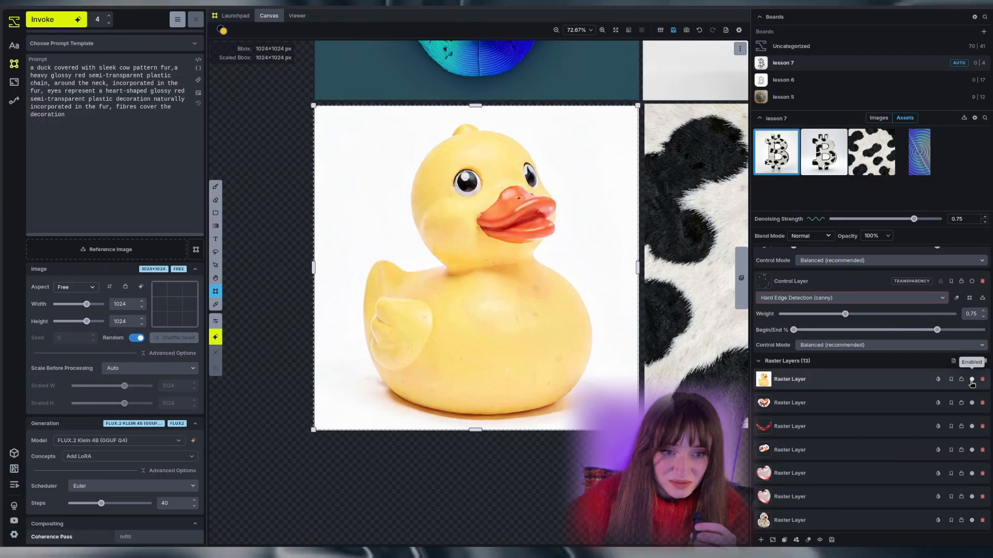
click(972, 380)
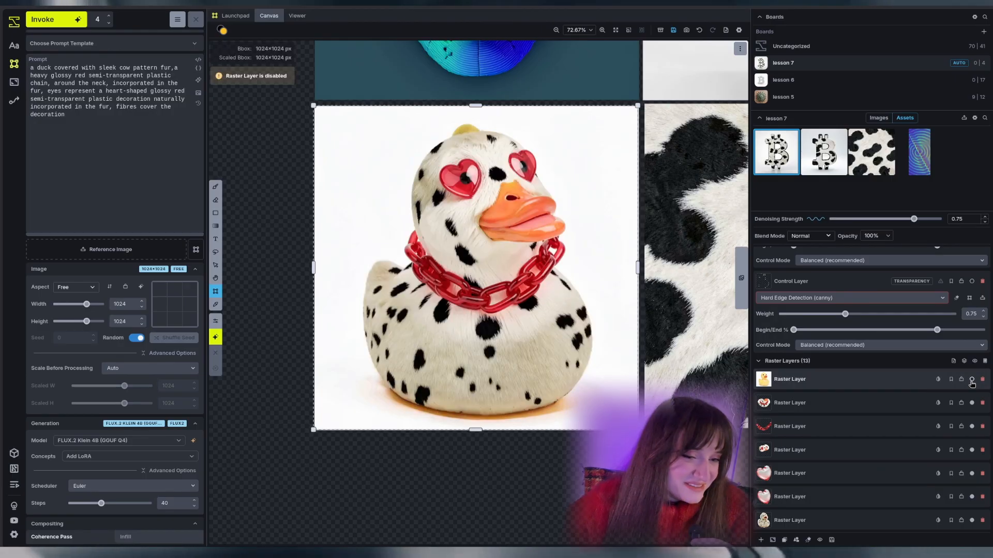
scroll(517, 282, up, 3)
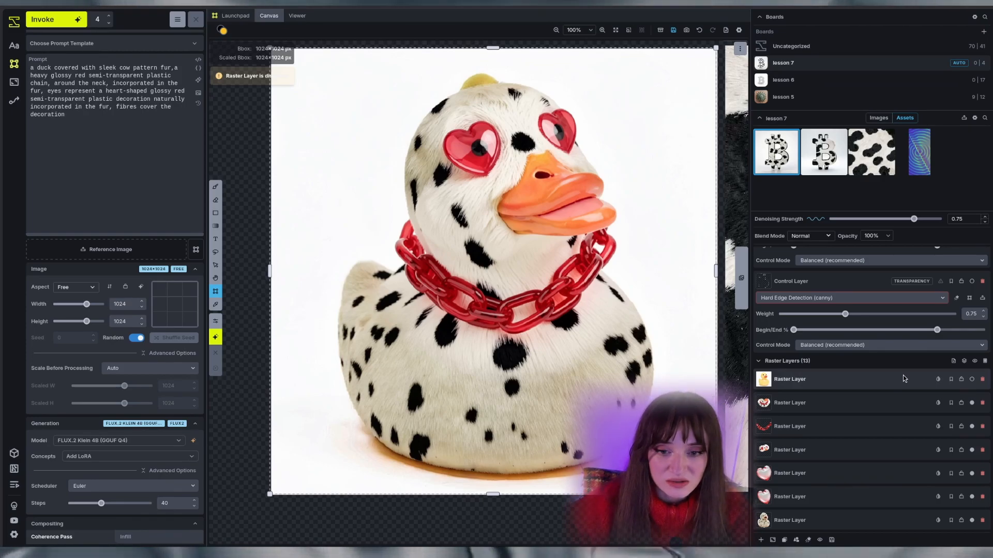
scroll(903, 376, down, 10)
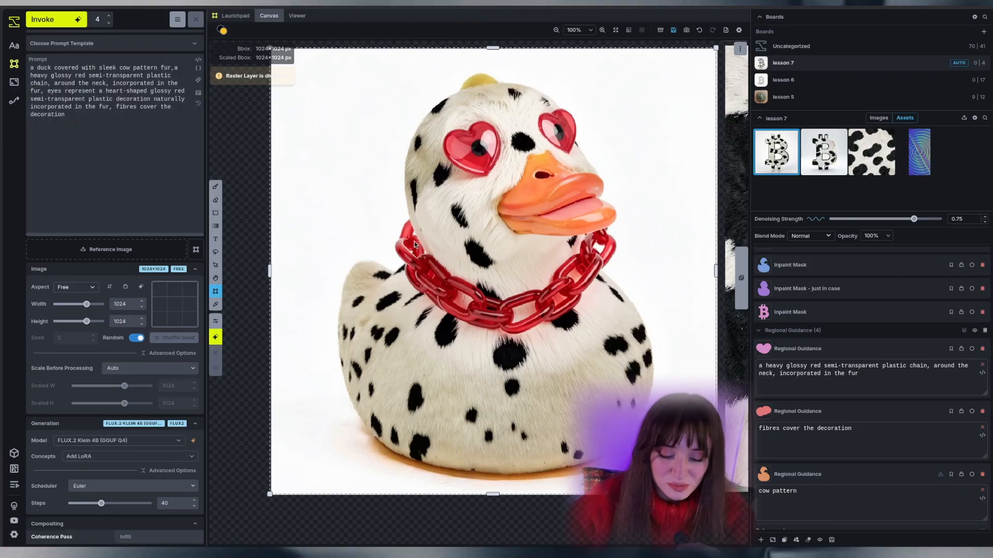
key(shift+1)
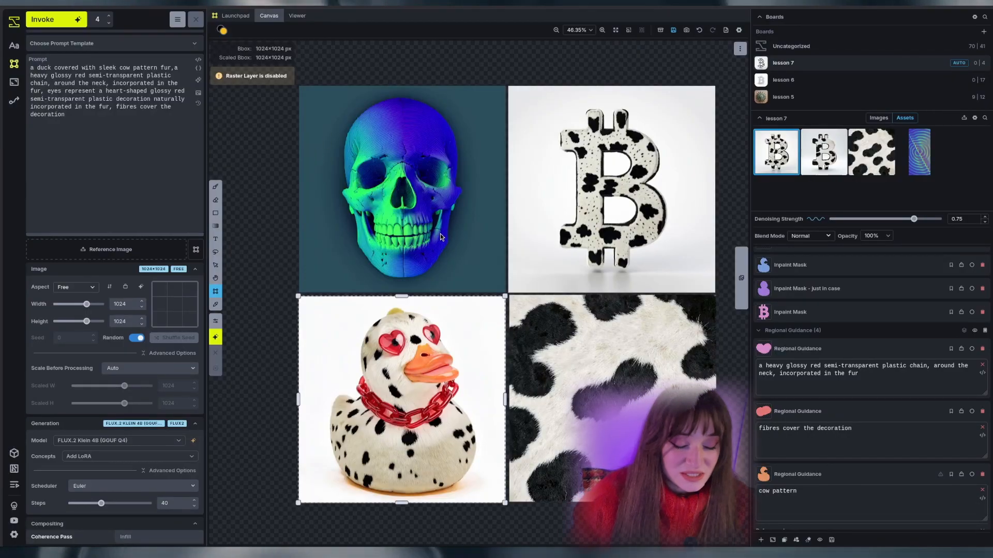
scroll(484, 419, up, 3)
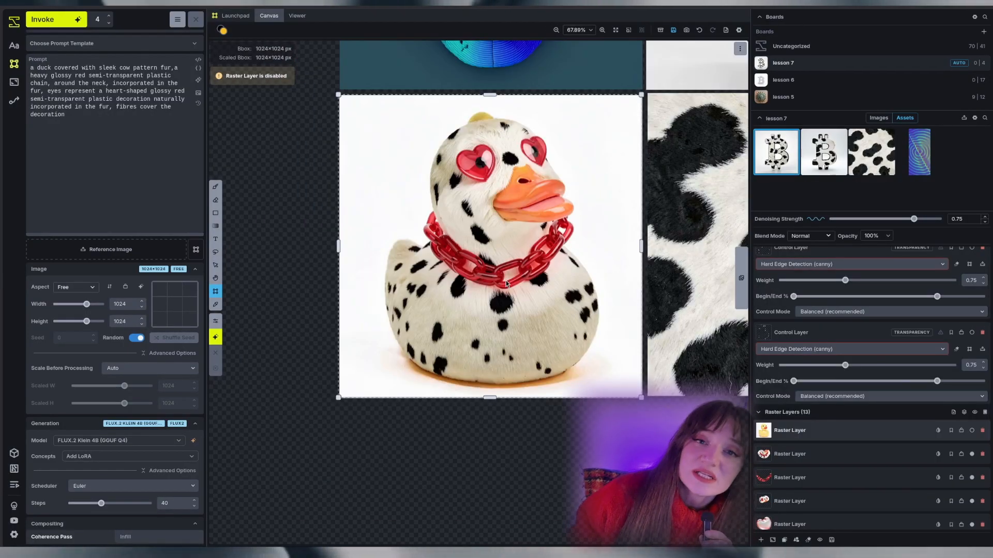
scroll(507, 283, down, 1)
scroll(827, 352, down, 2)
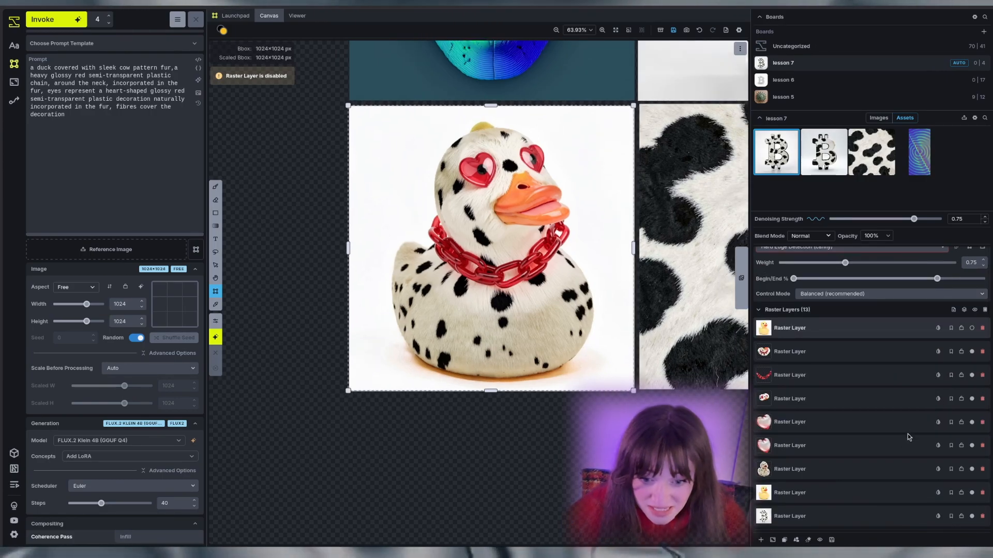
Disable the raster layers of the neighbouring canvas images, including the cow pattern, and merge the visible duck layers into a new raster layer.
scroll(908, 437, down, 3)
click(972, 448)
click(971, 425)
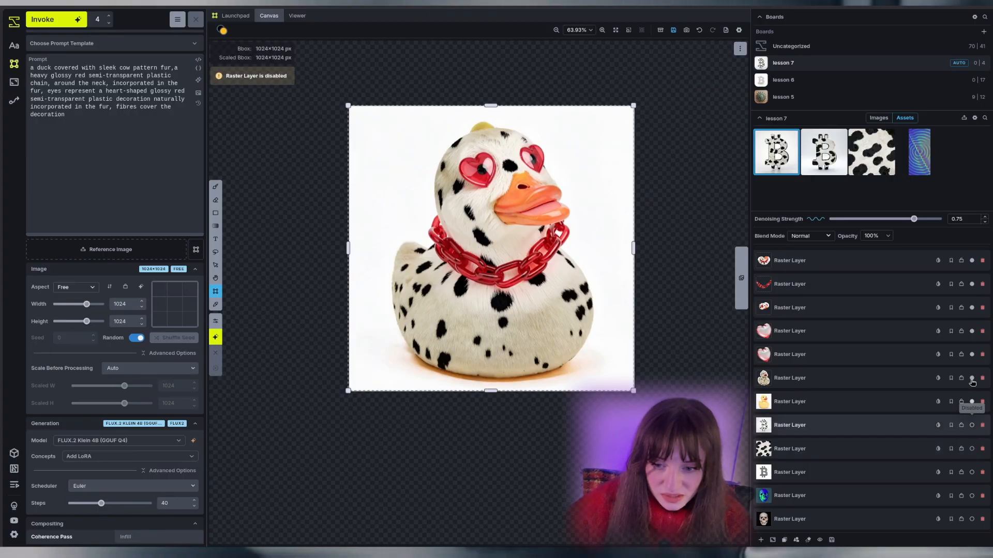
scroll(949, 282, up, 2)
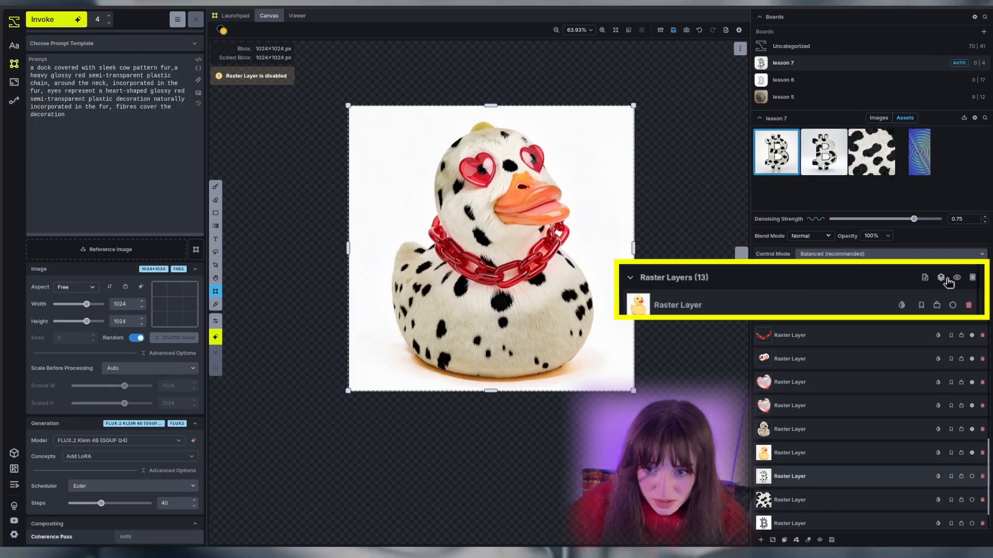
click(947, 280)
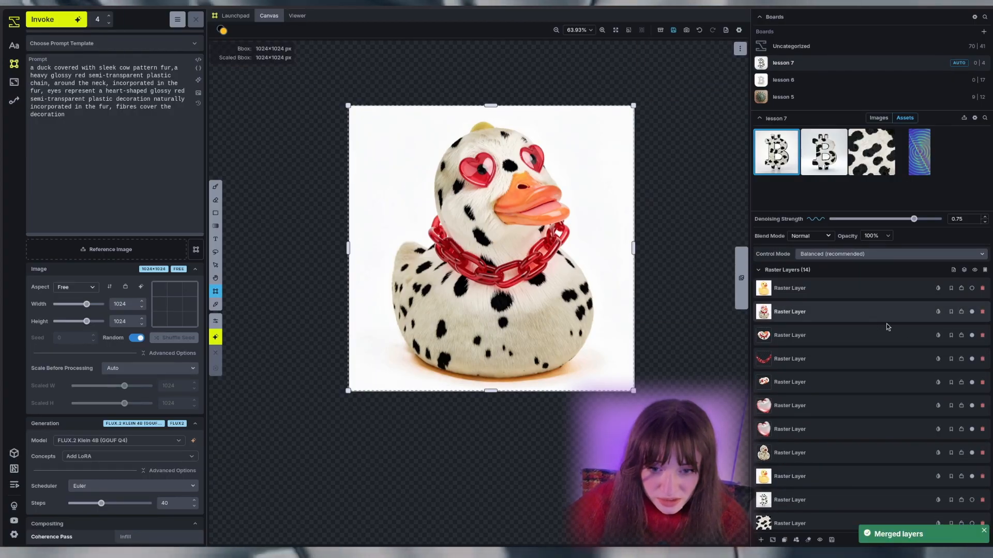
Save the merged duck layer to the lesson 7 board's assets and upscale that image 4x in a single iteration.
right_click(761, 314)
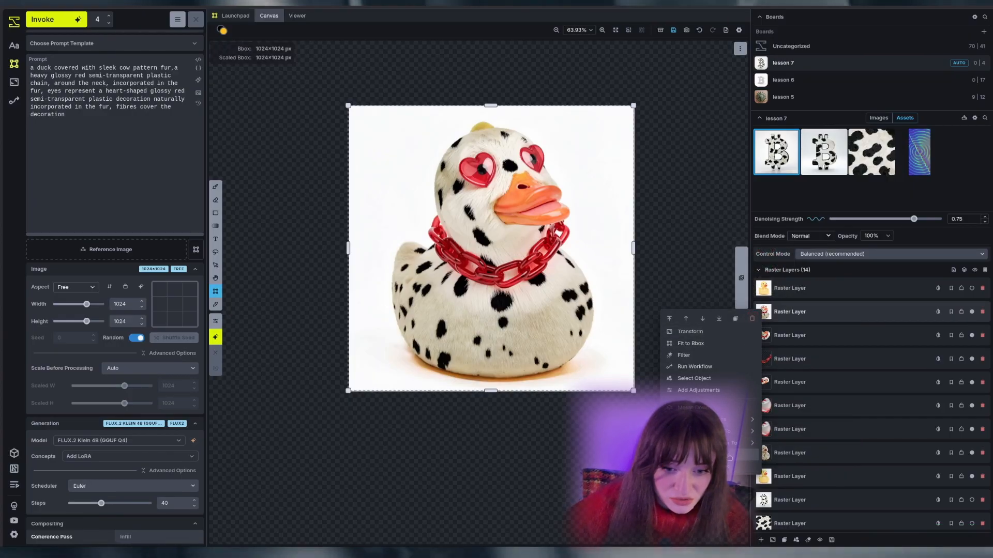
click(730, 458)
click(14, 101)
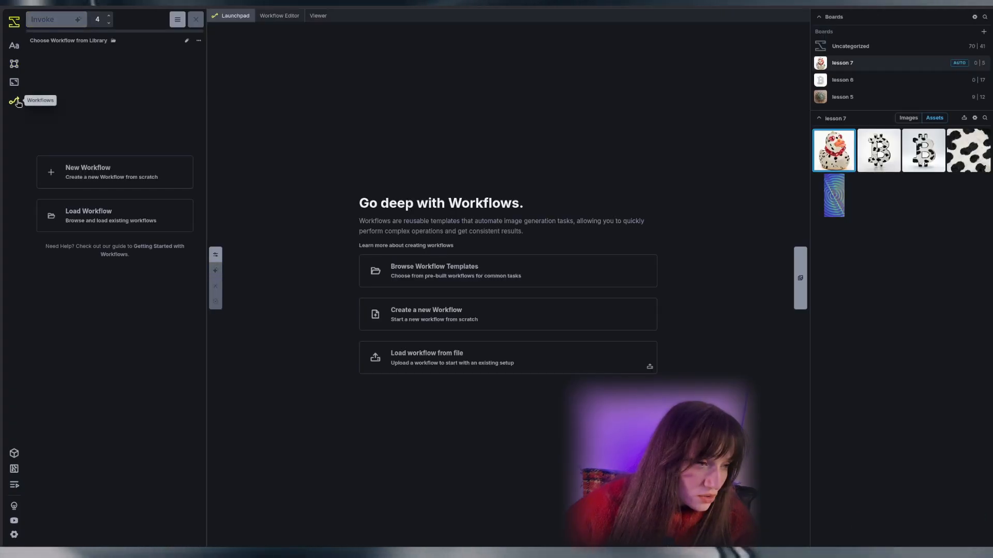
drag(834, 150, 67, 282)
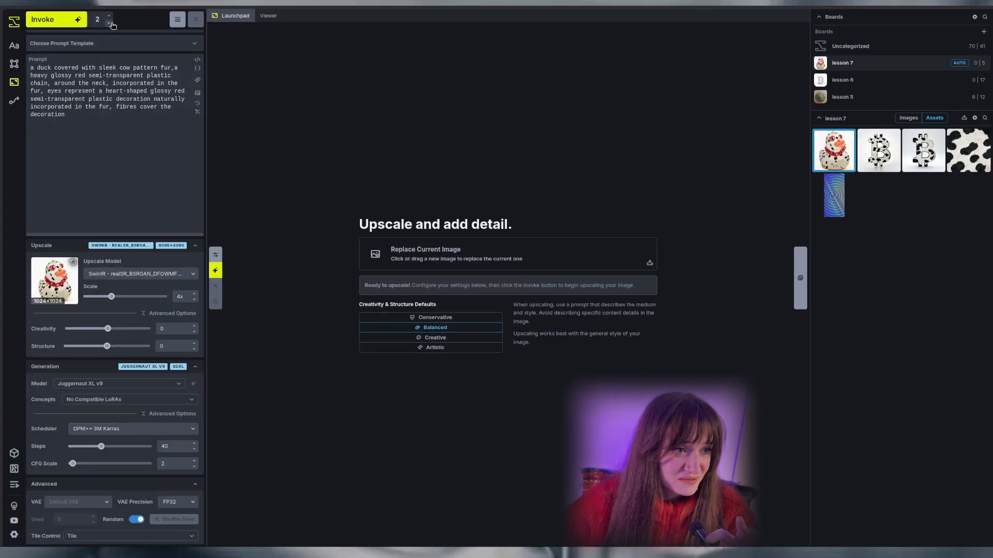
click(109, 24)
click(57, 19)
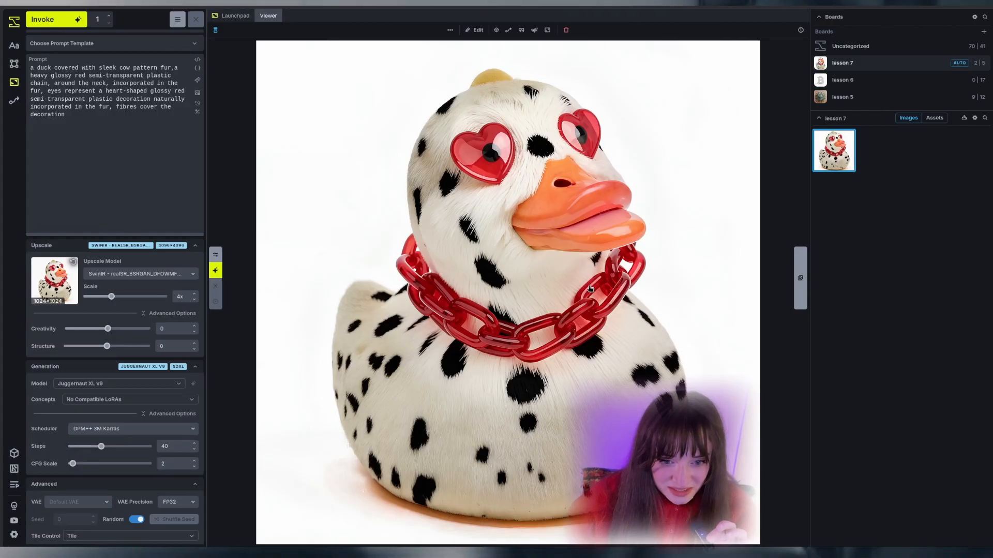
Return to the canvas and toggle the yellow duck raster layer to compare it with the merged duck.
click(14, 45)
click(14, 63)
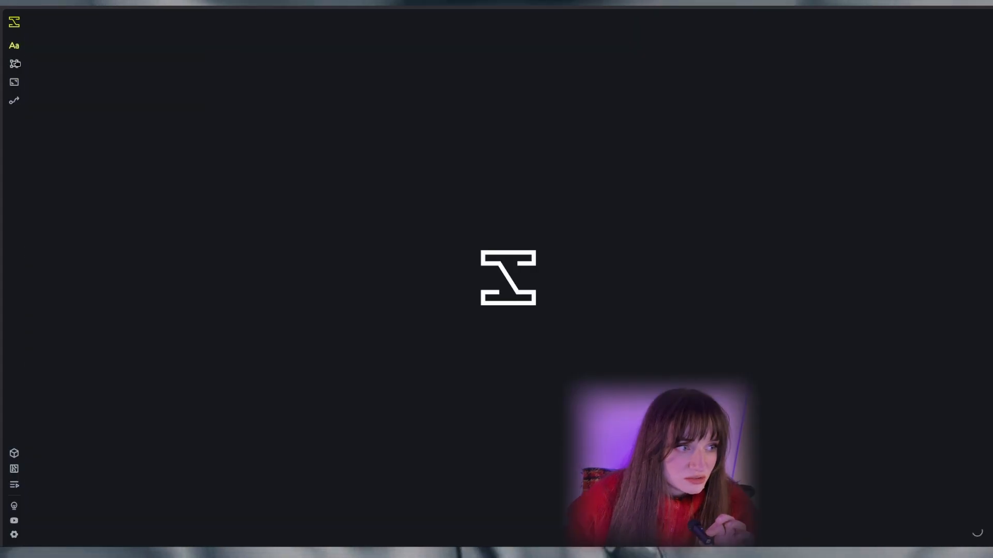
scroll(947, 368, down, 10)
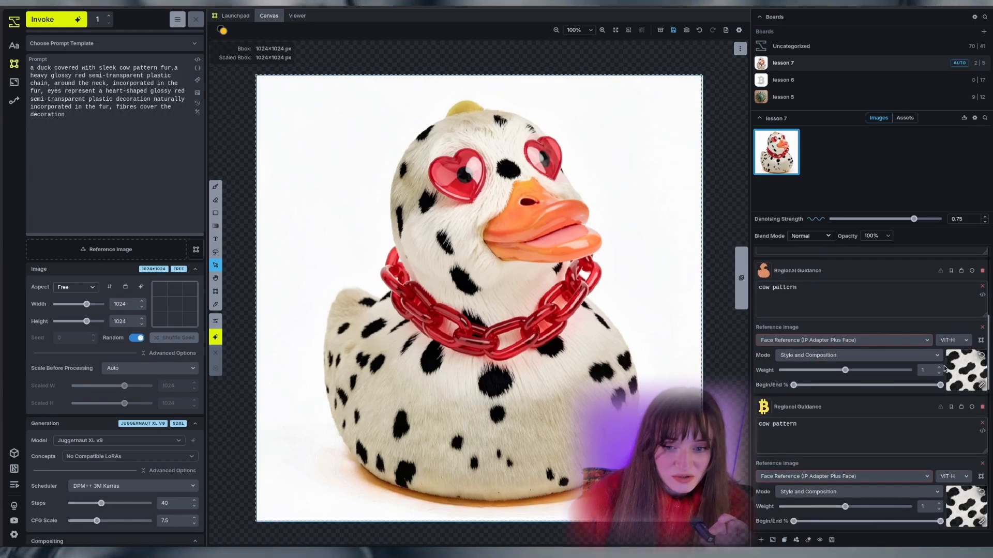
scroll(947, 368, down, 5)
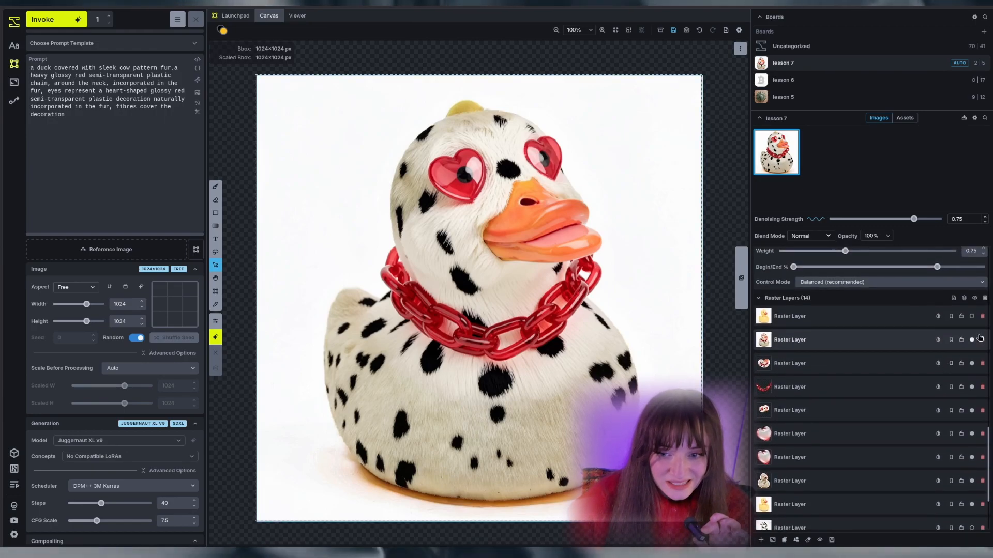
click(972, 317)
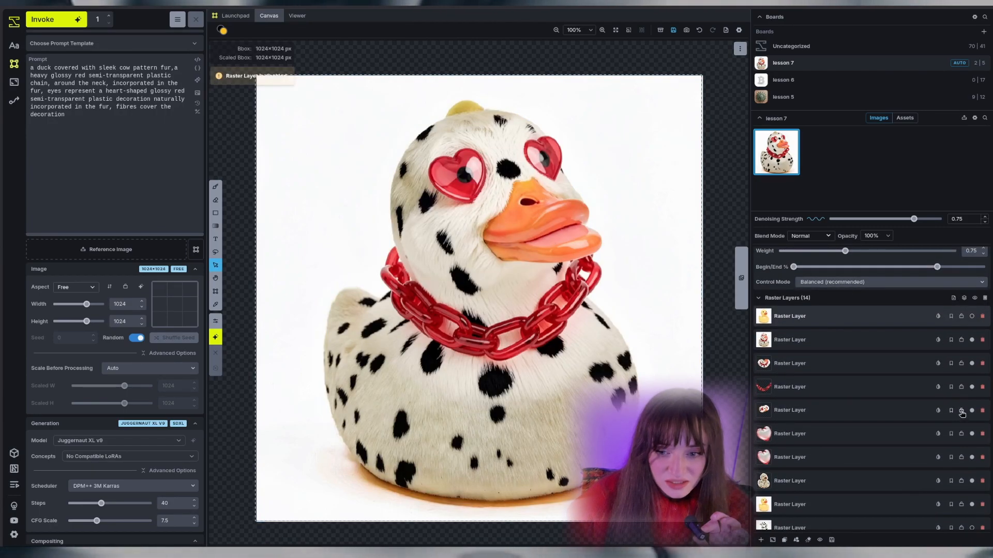
Review the duck's regional guidance prompts, cow-pattern reference images, hard-edge control layers and the raster layer list.
scroll(868, 345, up, 3)
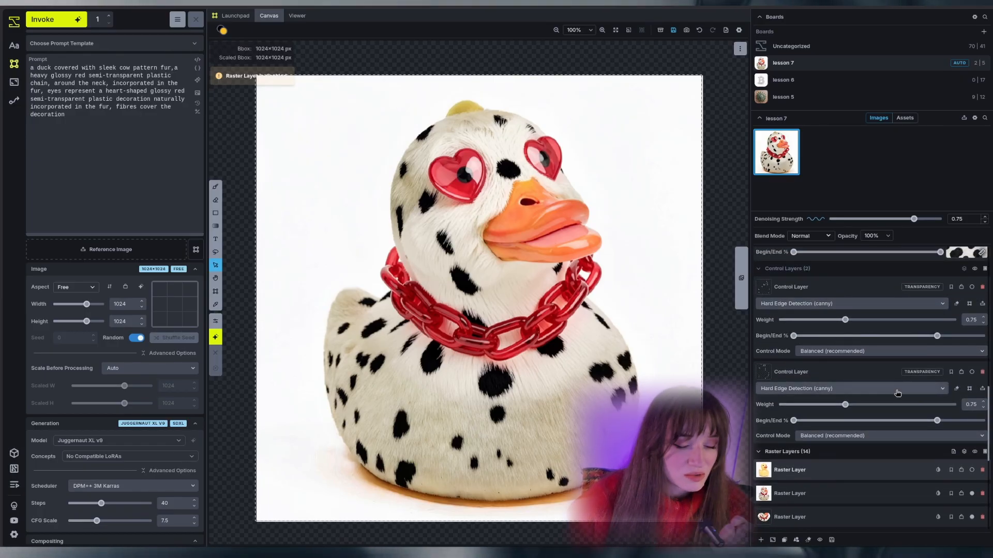
scroll(897, 394, up, 2)
scroll(897, 395, down, 2)
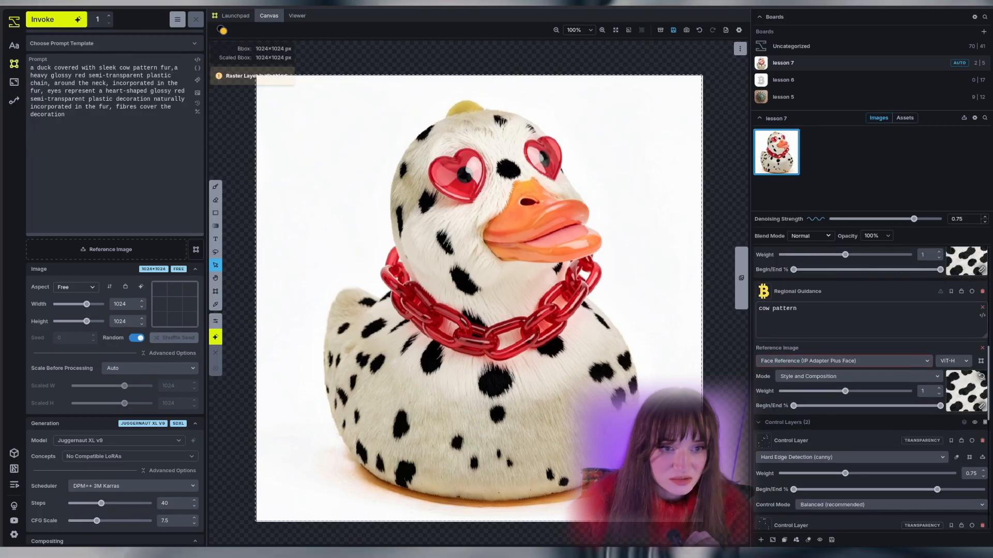
scroll(805, 375, up, 2)
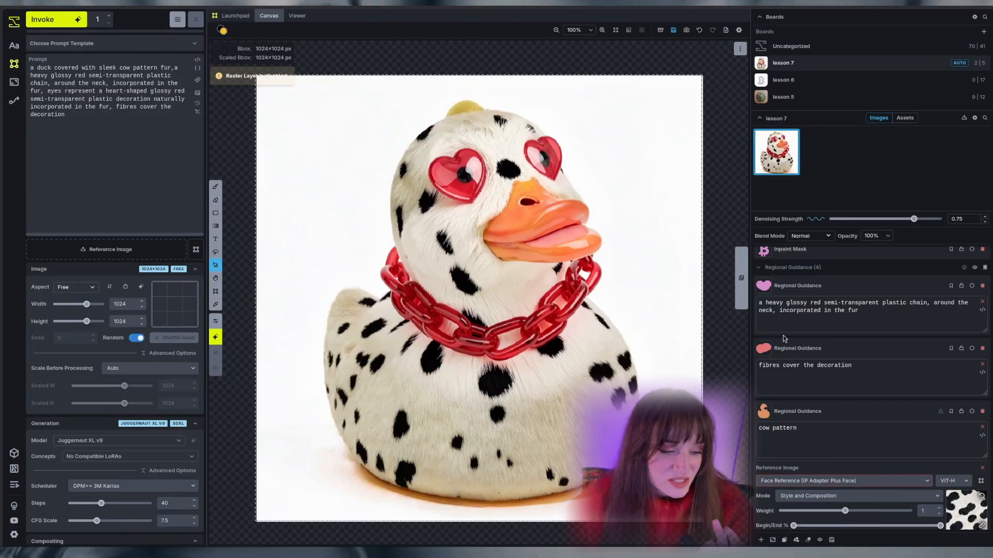
scroll(93, 529, down, 2)
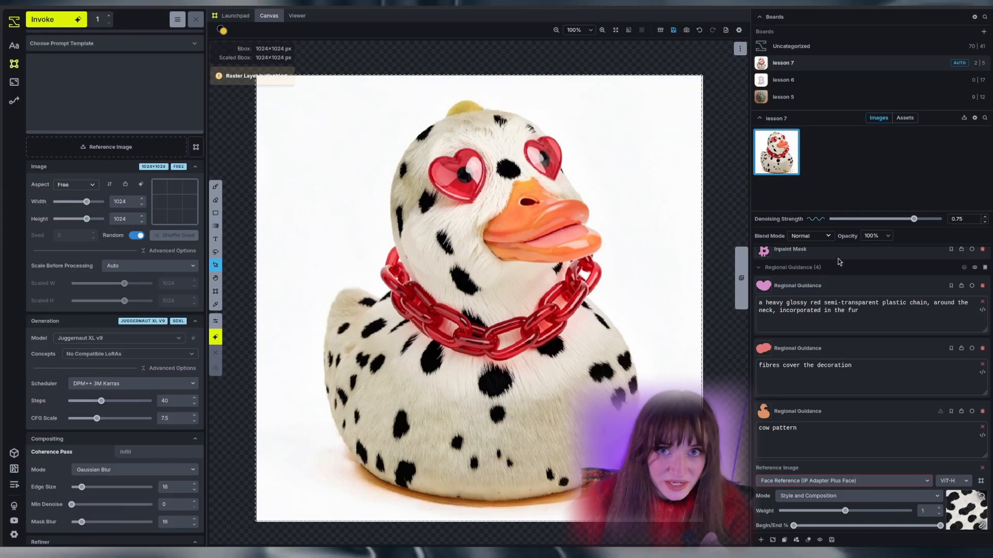
scroll(833, 281, down, 3)
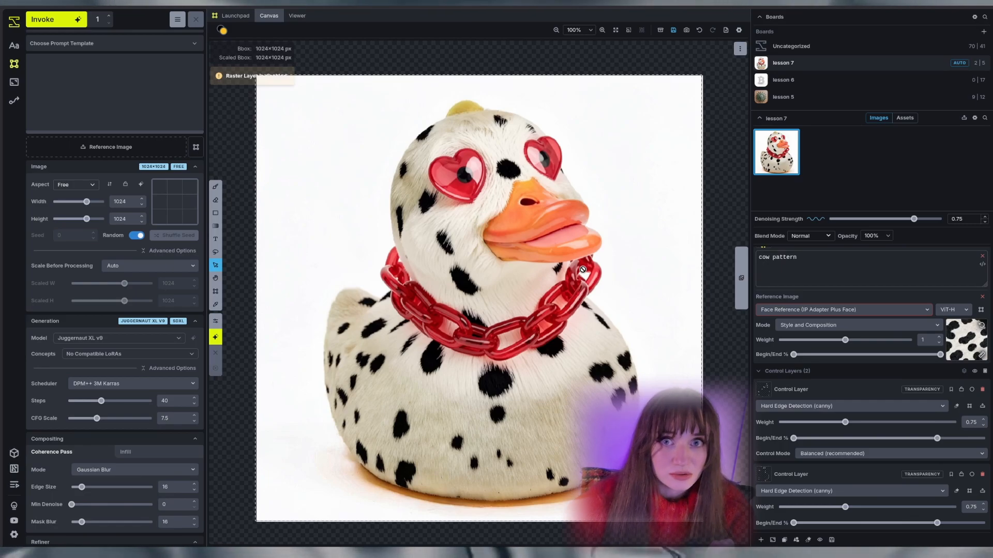
scroll(857, 306, down, 3)
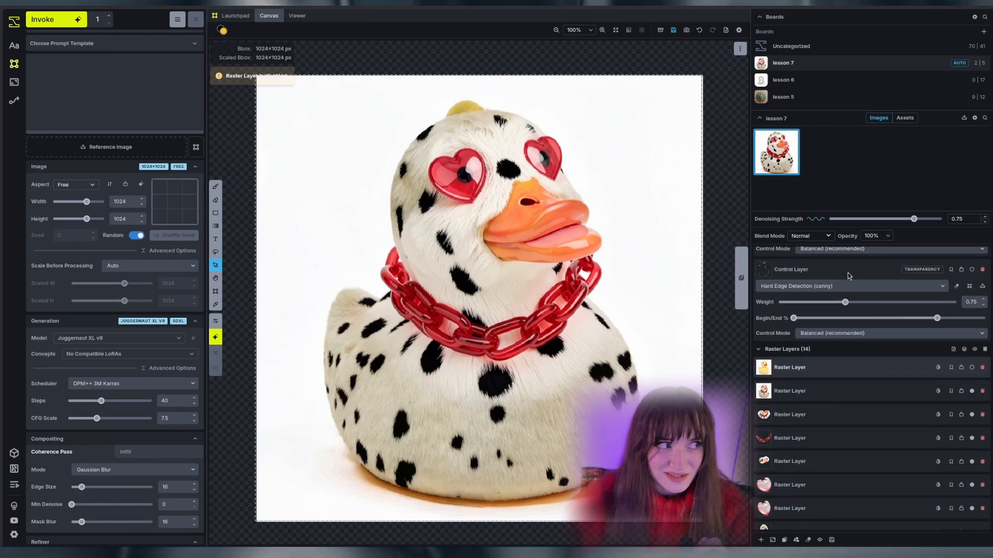
scroll(868, 368, down, 1)
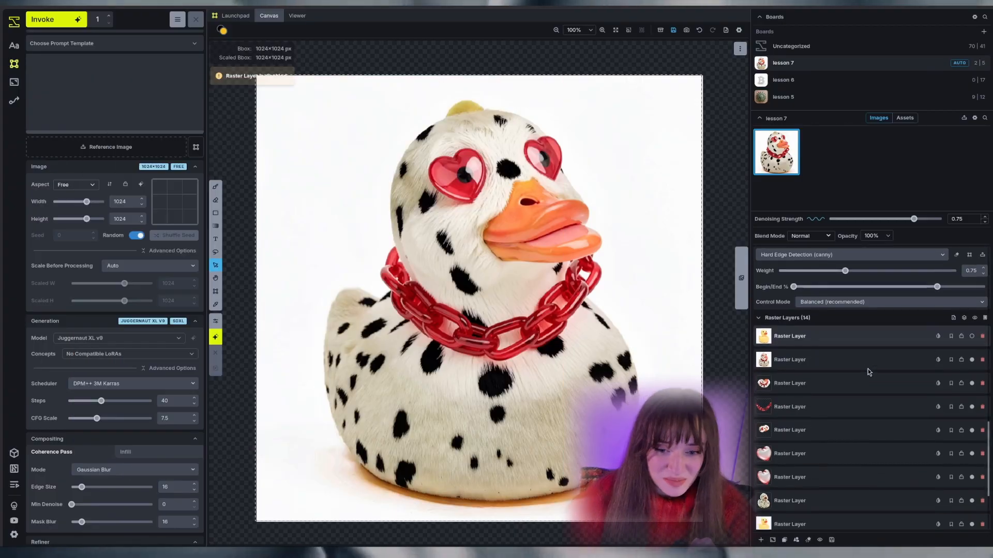
scroll(971, 362, down, 1)
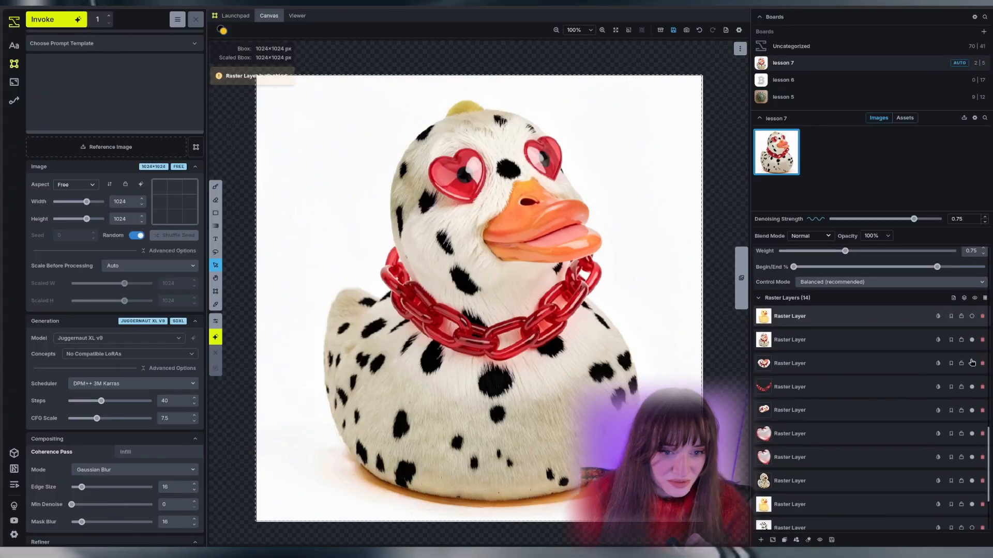
Disable the merged duck raster layer, and switch the heart patch, chain and heart-eye layers beneath it off and on to compare them.
click(972, 363)
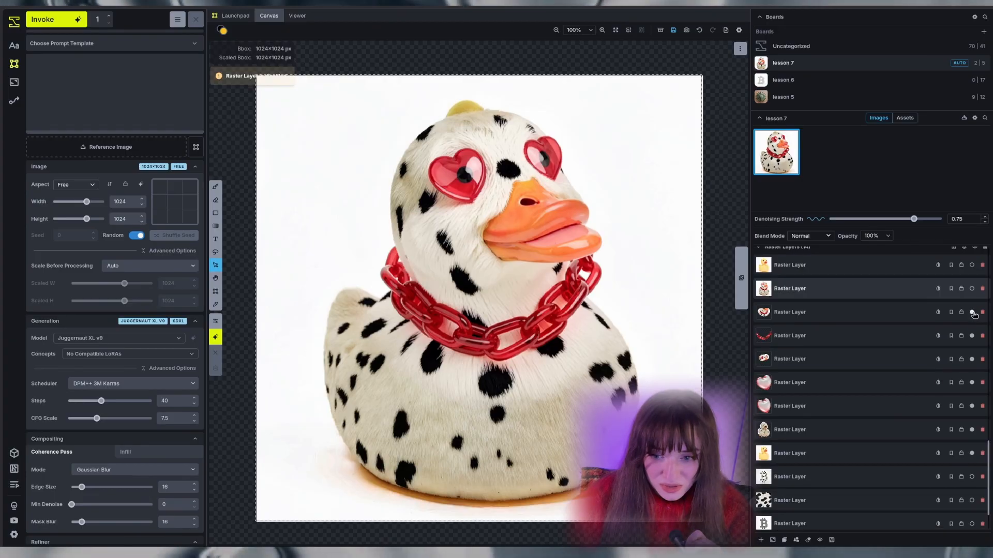
click(972, 313)
click(973, 314)
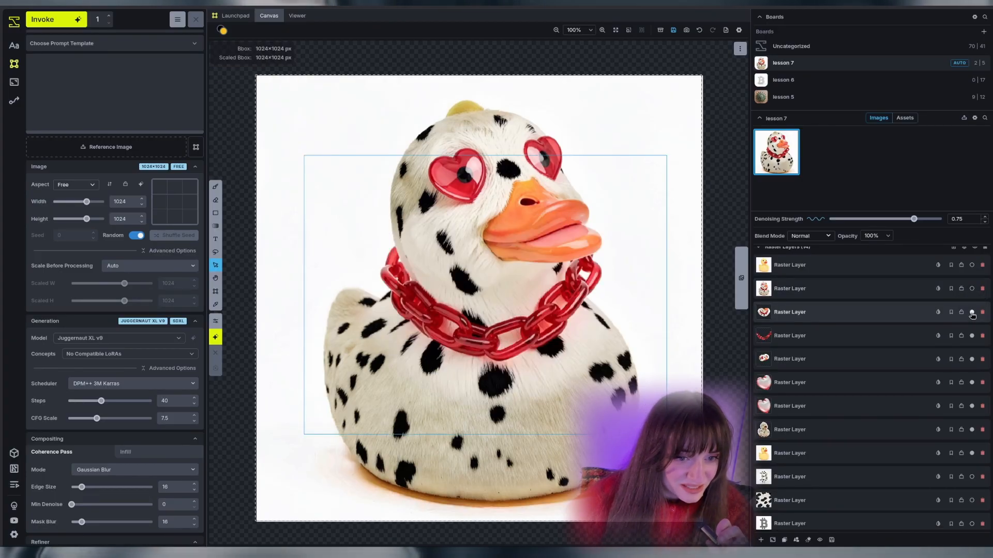
click(972, 337)
click(972, 337)
click(968, 366)
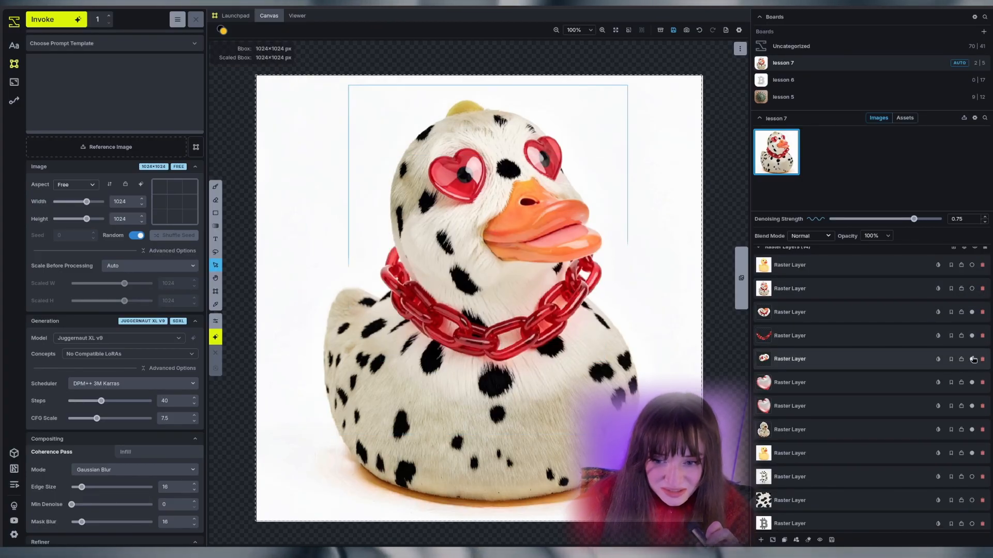
click(973, 361)
click(973, 360)
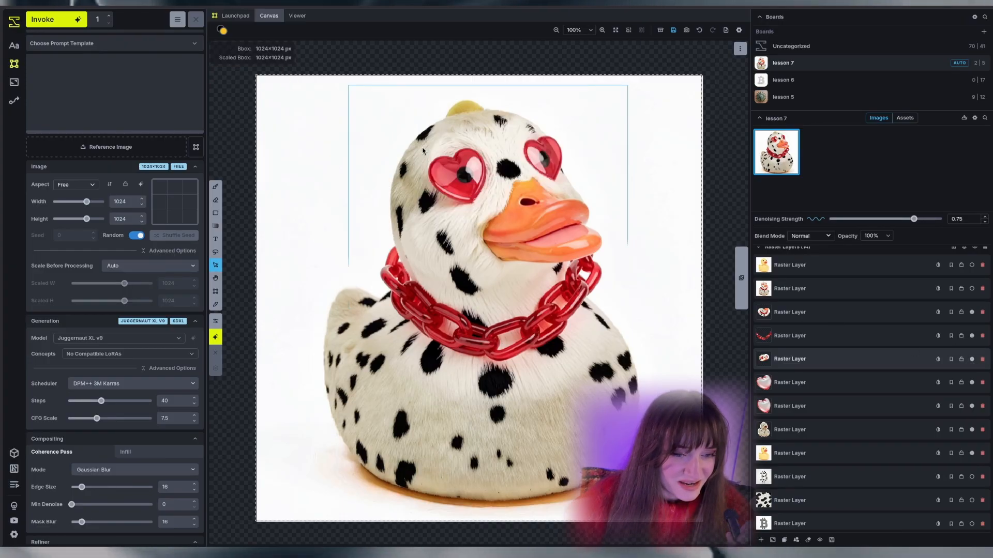
scroll(959, 283, down, 2)
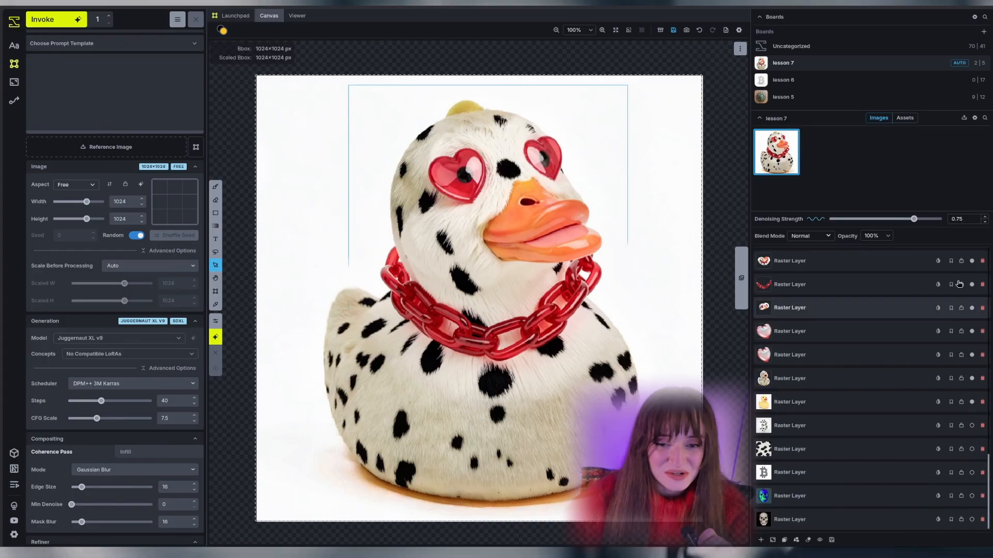